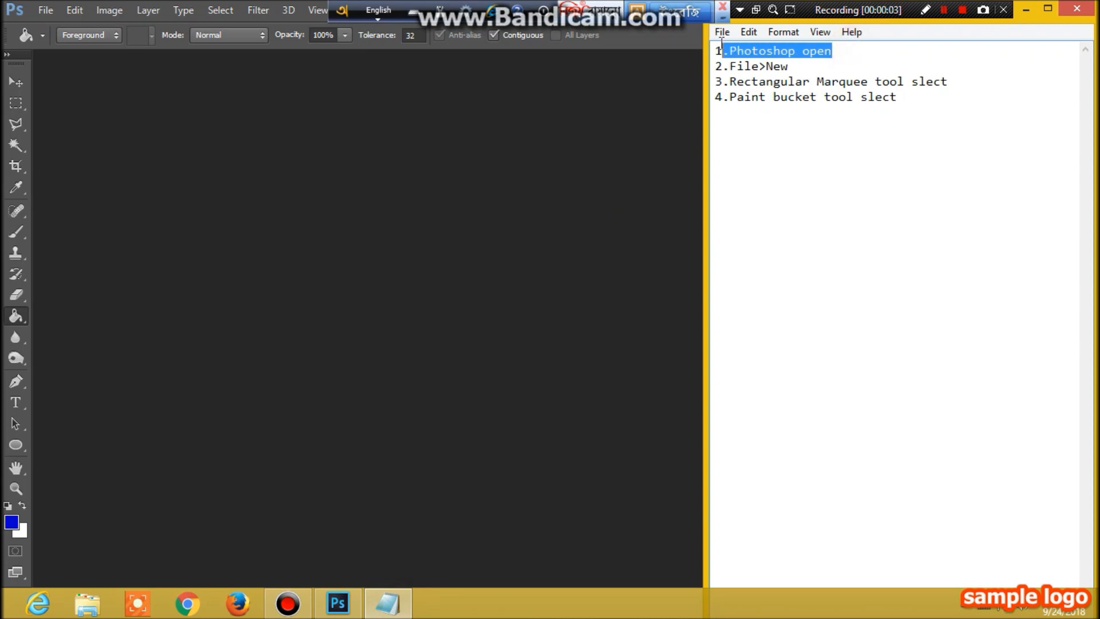
# Step: Start a new Photoshop document and name it "Business Card Part 1"
pyautogui.moveTo(790, 66); pyautogui.dragTo(729, 67)
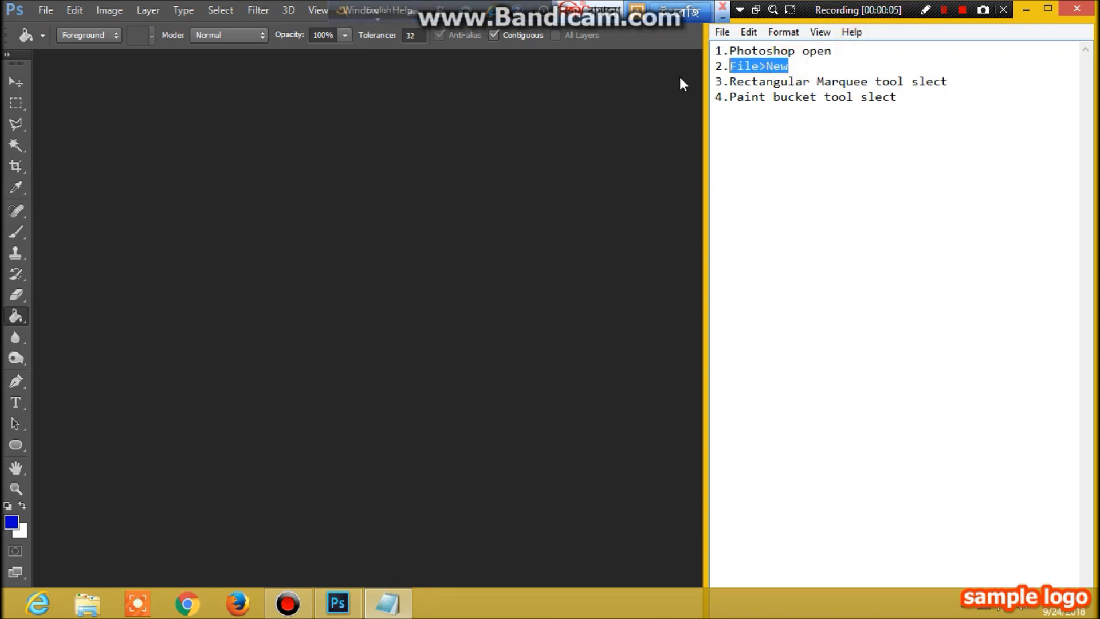
pyautogui.click(45, 10)
pyautogui.click(67, 27)
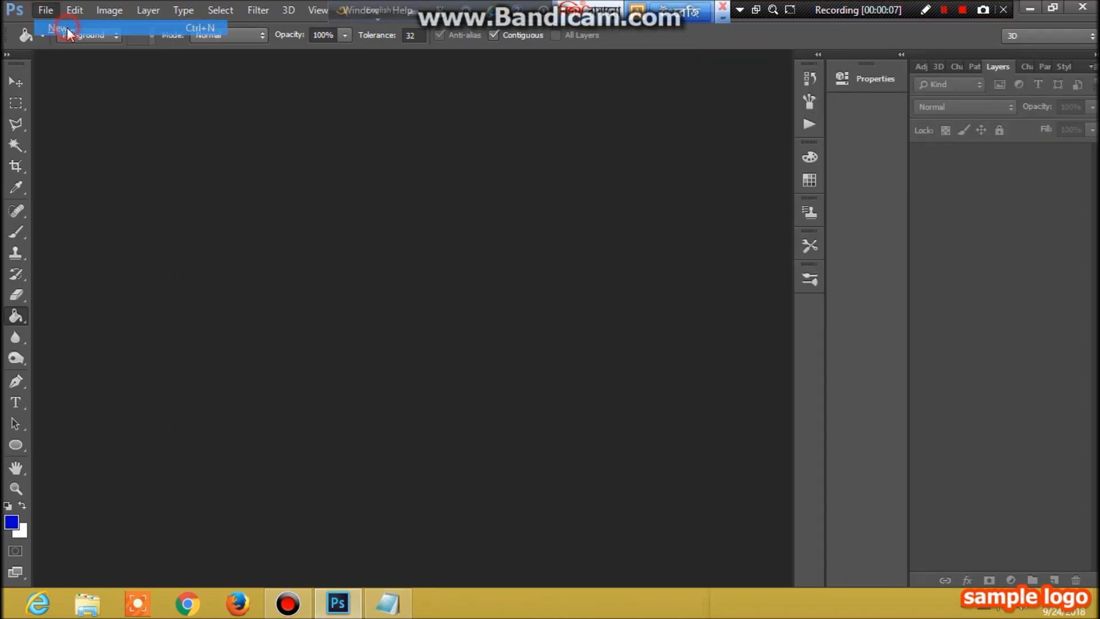
pyautogui.moveTo(375, 141); pyautogui.dragTo(239, 139)
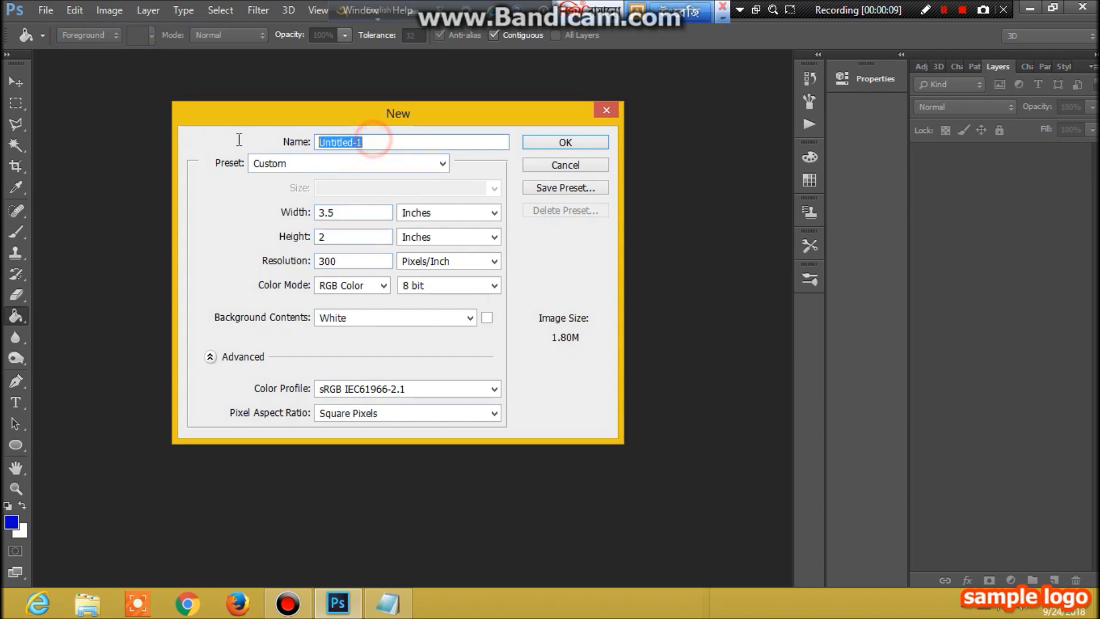
pyautogui.write('Bu')
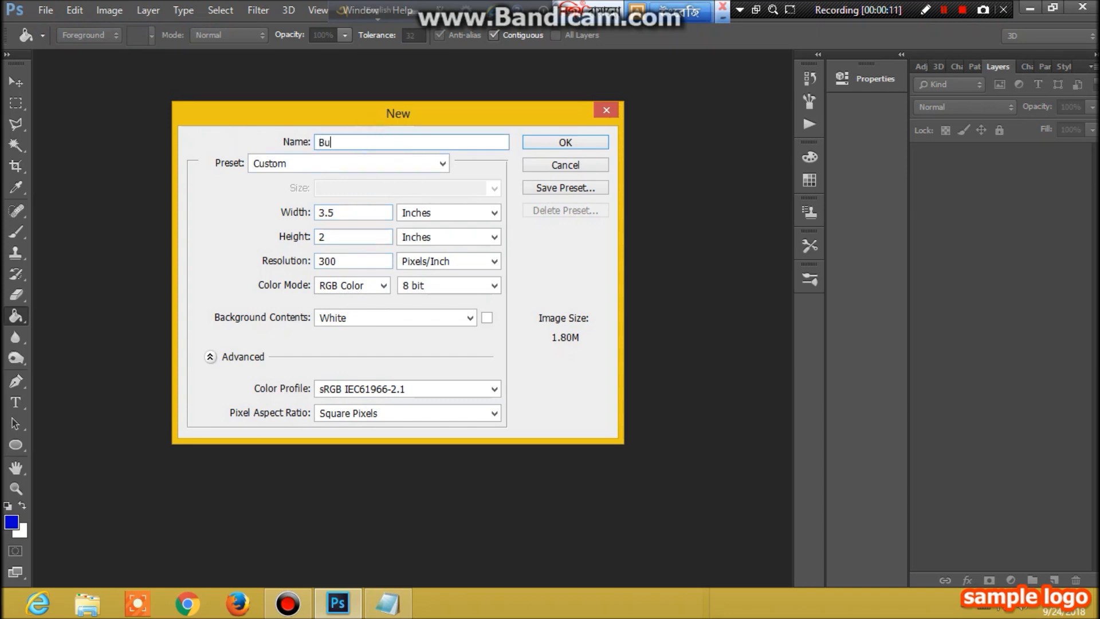
pyautogui.write('siness Card Part 1')
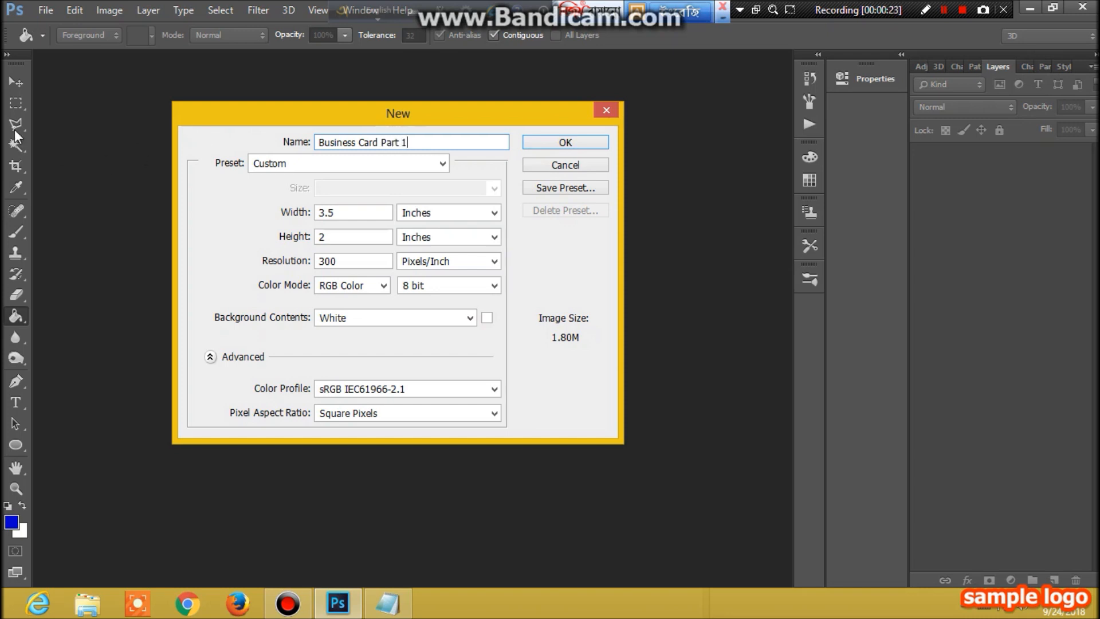
# Step: Create the document at 3.5 by 2 inches, 300 pixels/inch, RGB Color, 8 bit, with a white background
pyautogui.click(351, 212)
pyautogui.click(327, 236)
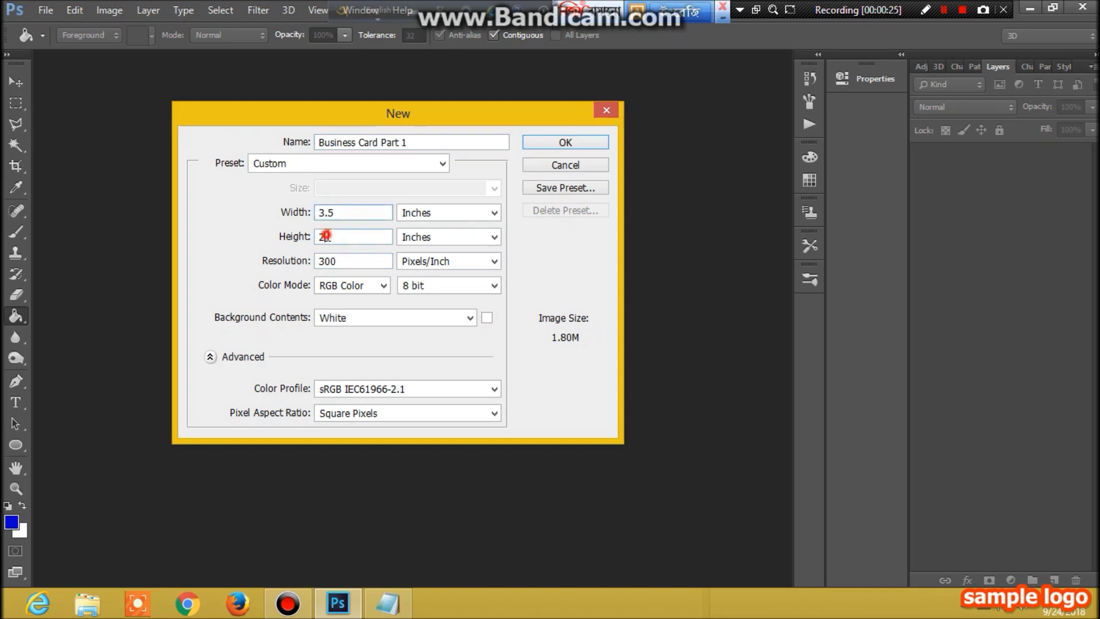
pyautogui.click(344, 261)
pyautogui.click(367, 289)
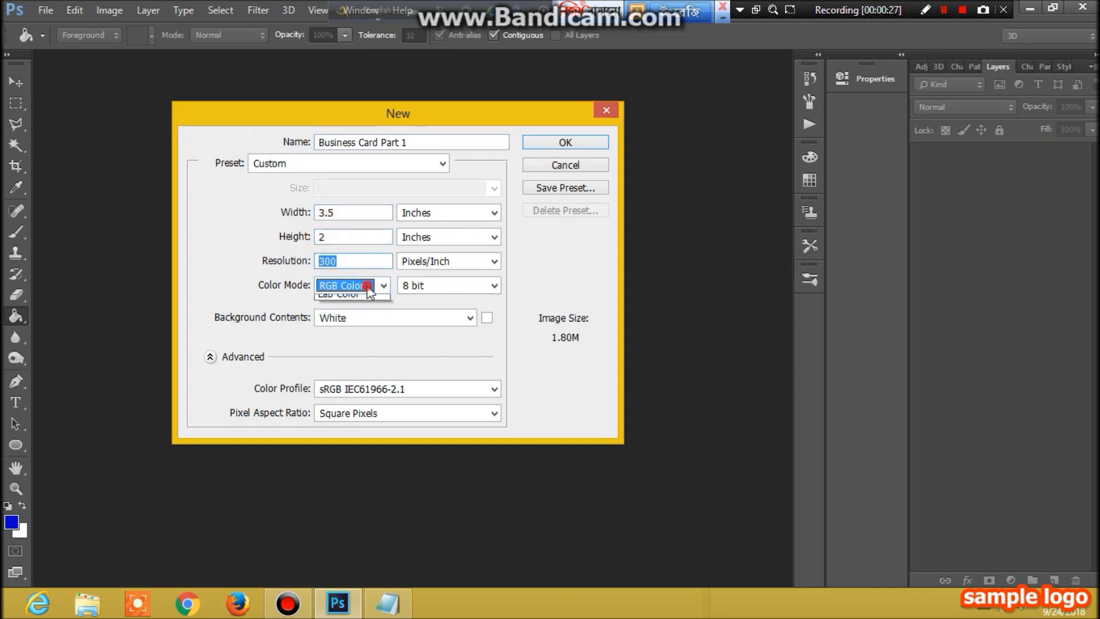
pyautogui.click(363, 330)
pyautogui.click(370, 318)
pyautogui.click(335, 333)
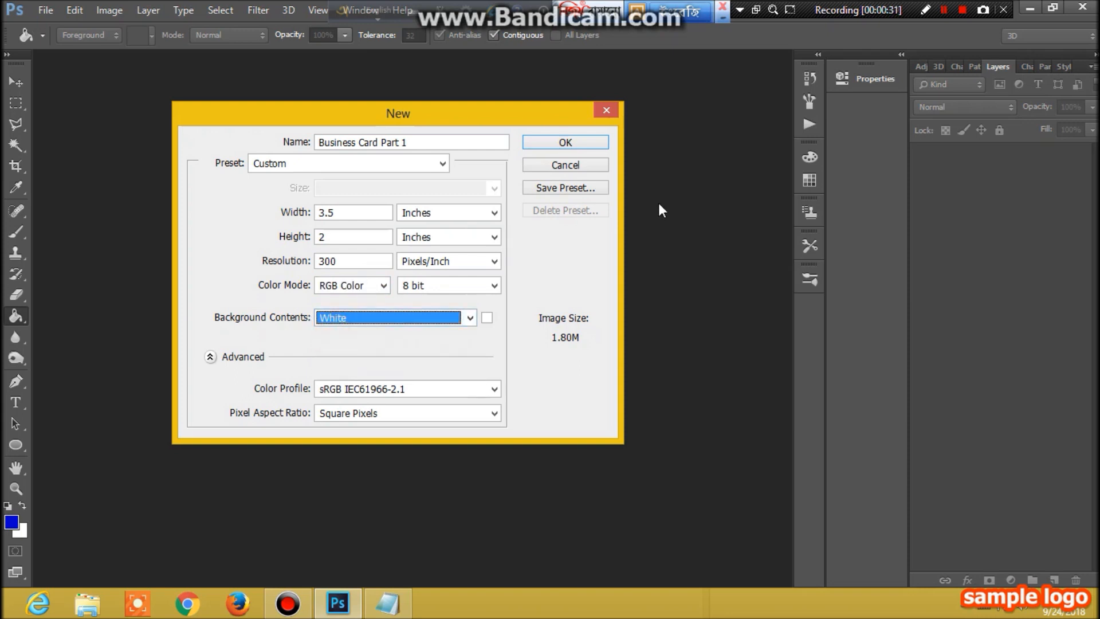
pyautogui.click(574, 147)
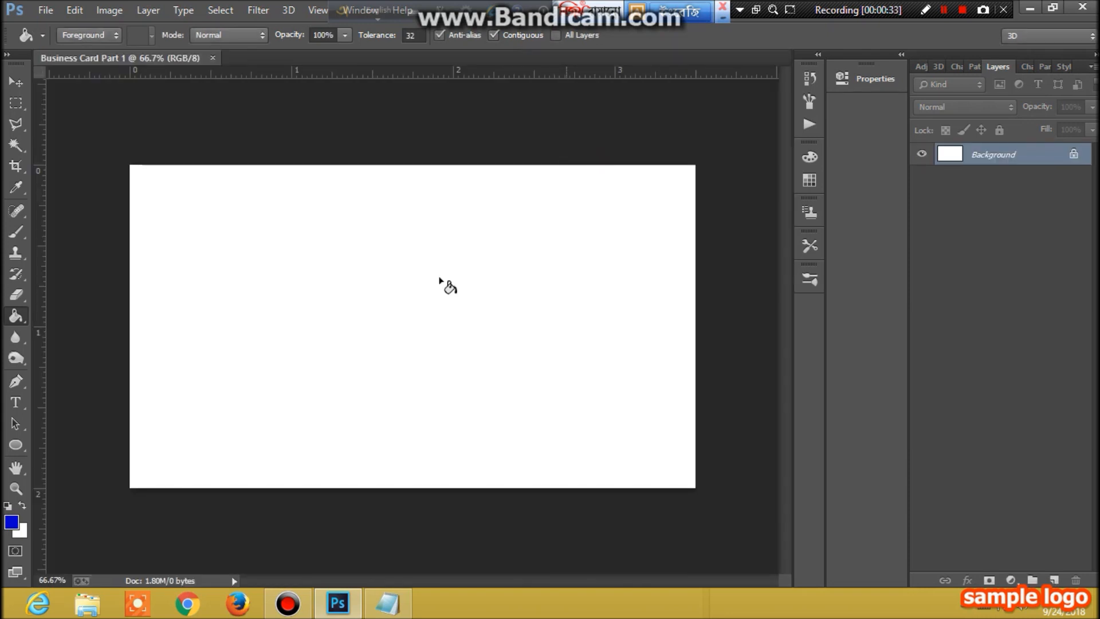
# Step: Switch to the Notepad instructions, highlight the third line about the Rectangular Marquee tool, and return to Photoshop
pyautogui.click(390, 609)
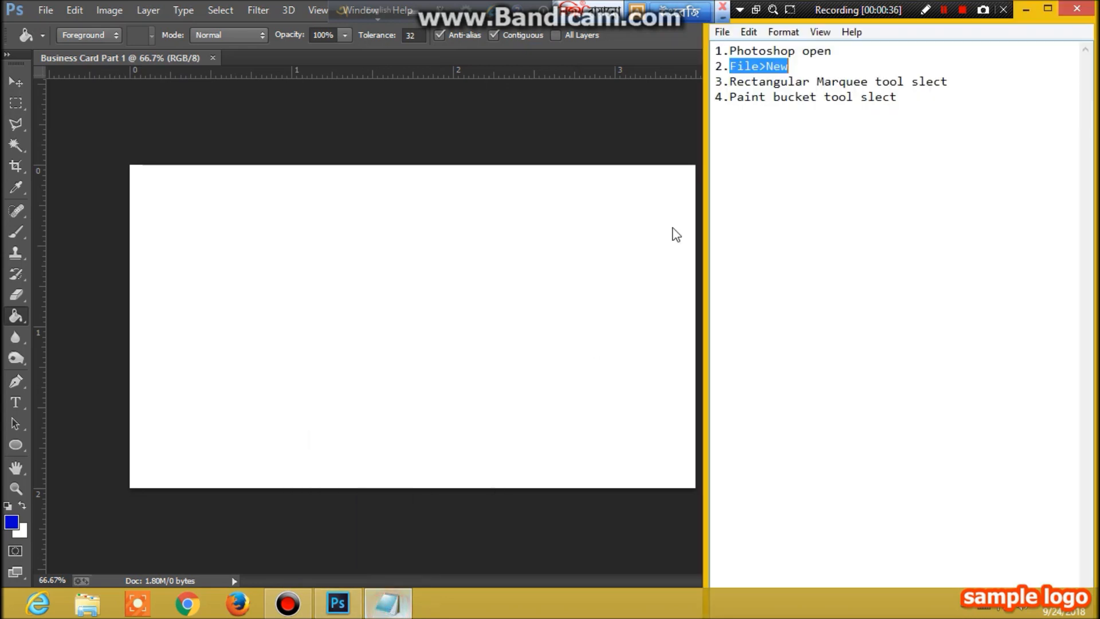
pyautogui.click(961, 82)
pyautogui.moveTo(950, 81); pyautogui.dragTo(729, 81)
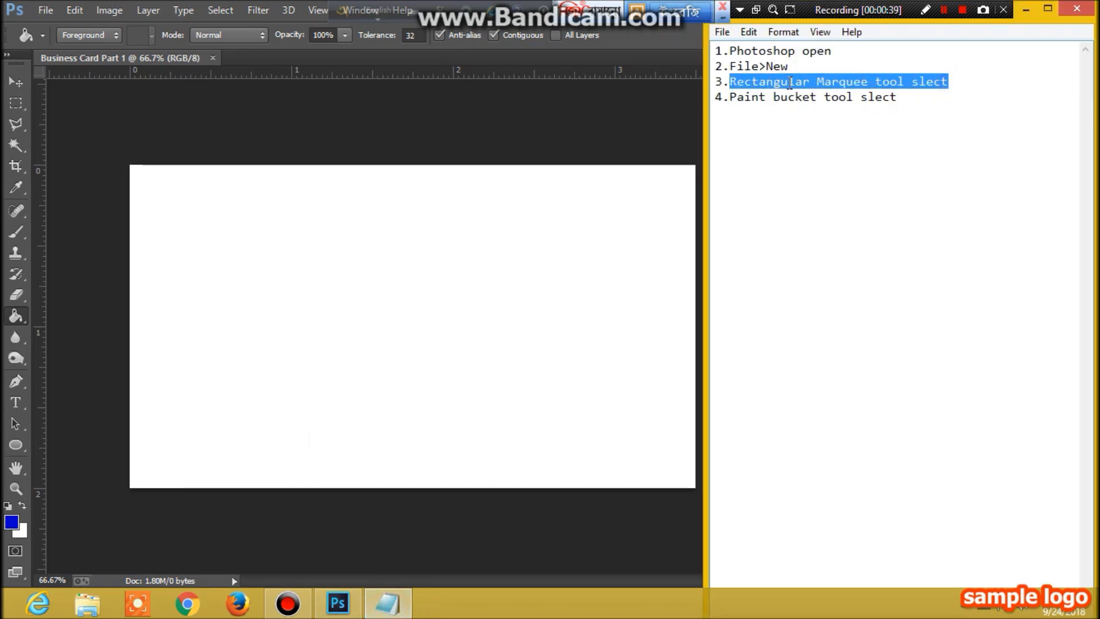
pyautogui.click(388, 605)
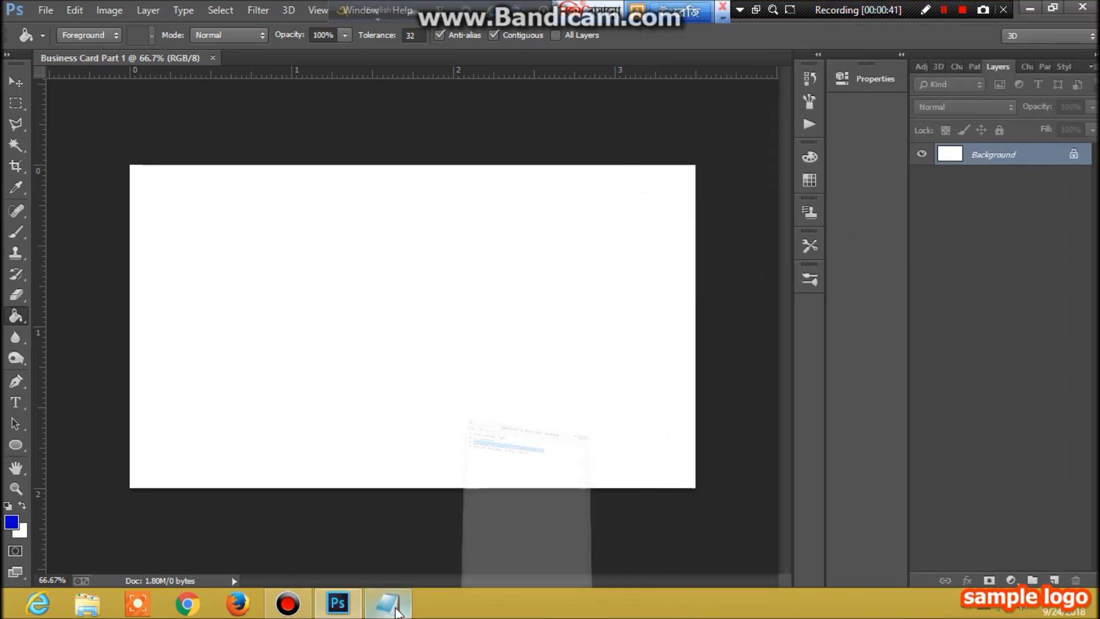
# Step: Place a horizontal guide at the card's mid-height and a vertical guide just left of its centre, at about 1.7 in
pyautogui.moveTo(415, 75); pyautogui.dragTo(417, 325)
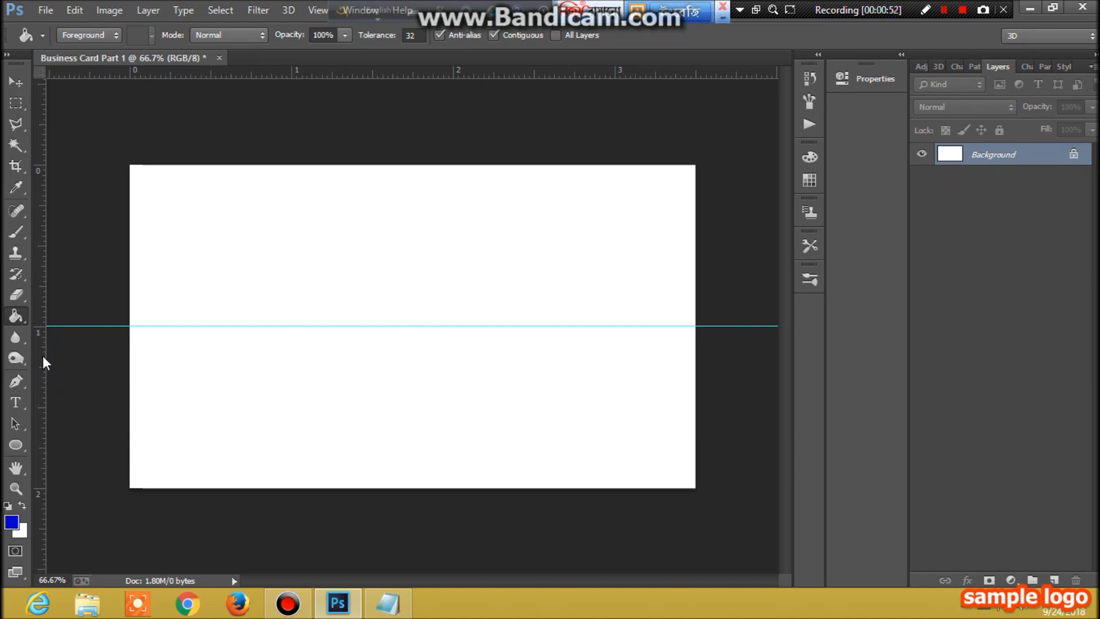
pyautogui.moveTo(43, 357); pyautogui.dragTo(412, 409)
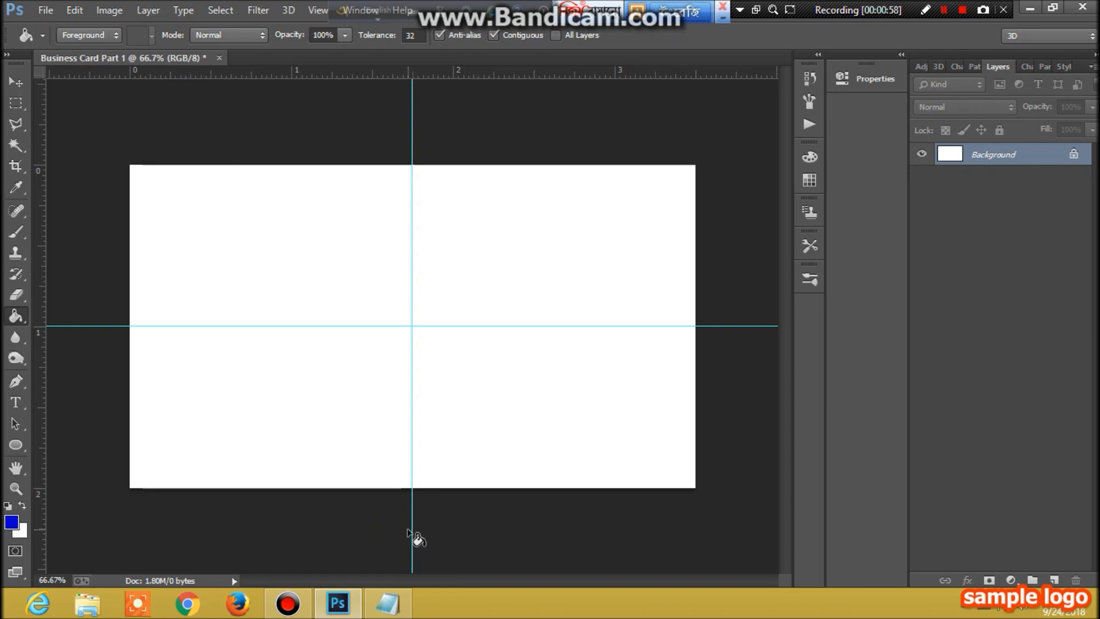
pyautogui.click(19, 81)
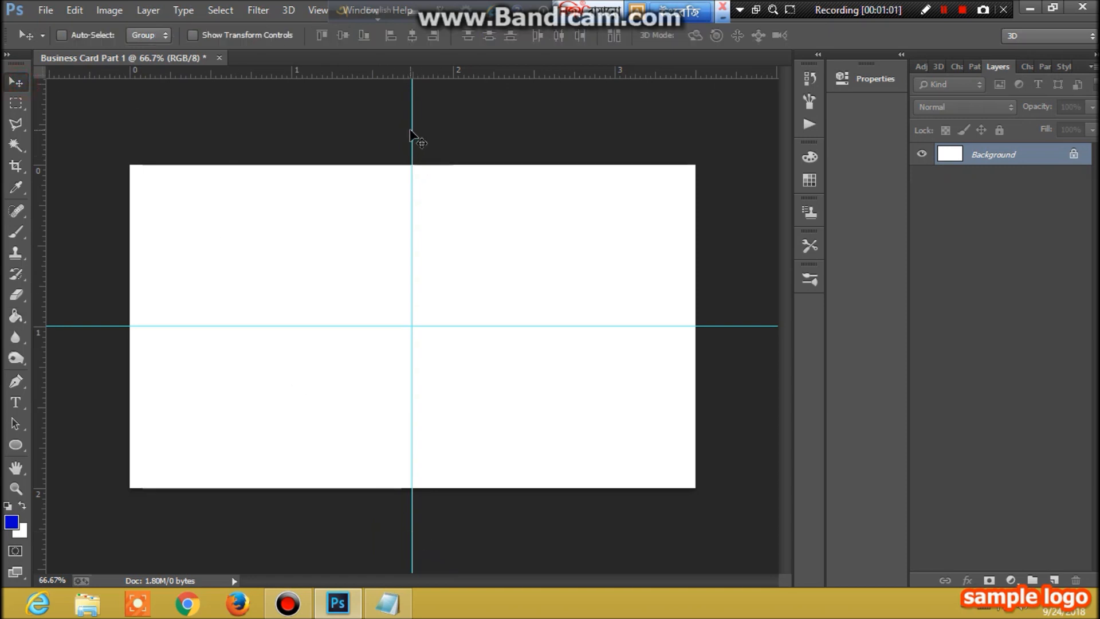
pyautogui.moveTo(410, 130); pyautogui.dragTo(411, 138)
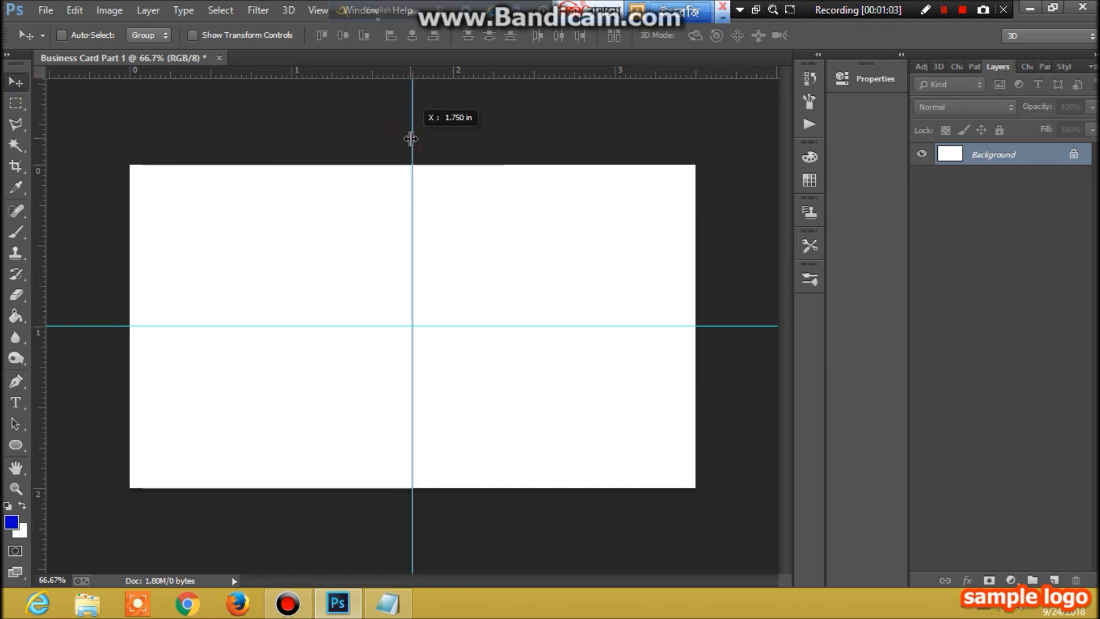
pyautogui.moveTo(411, 138); pyautogui.dragTo(405, 129)
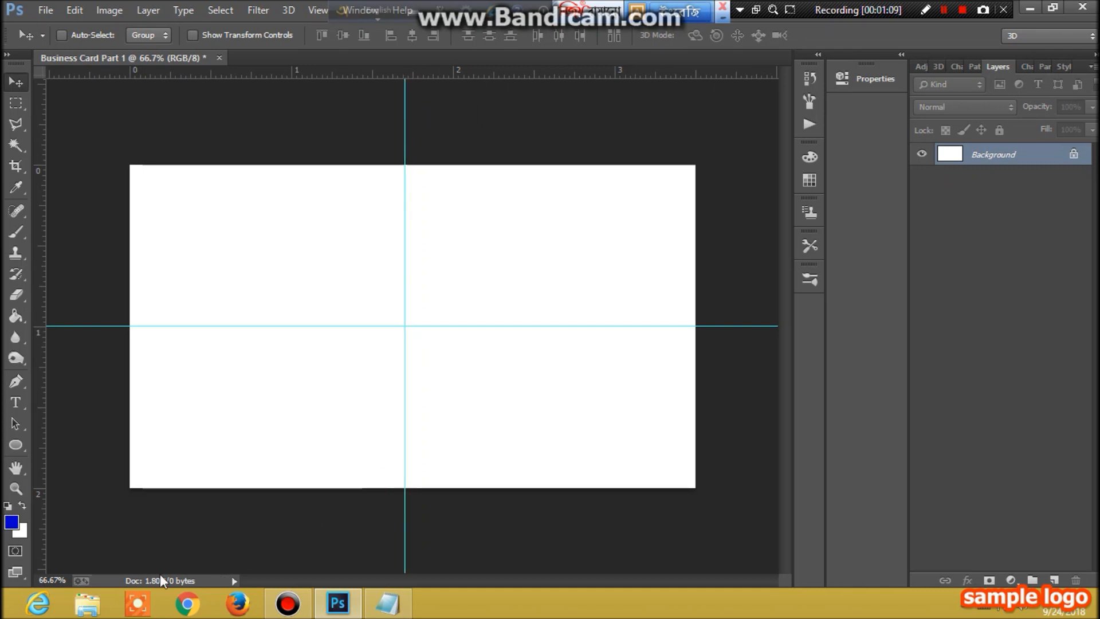
# Step: Select the card's full-height area left of the vertical guide with the Rectangular Marquee tool
pyautogui.click(22, 109)
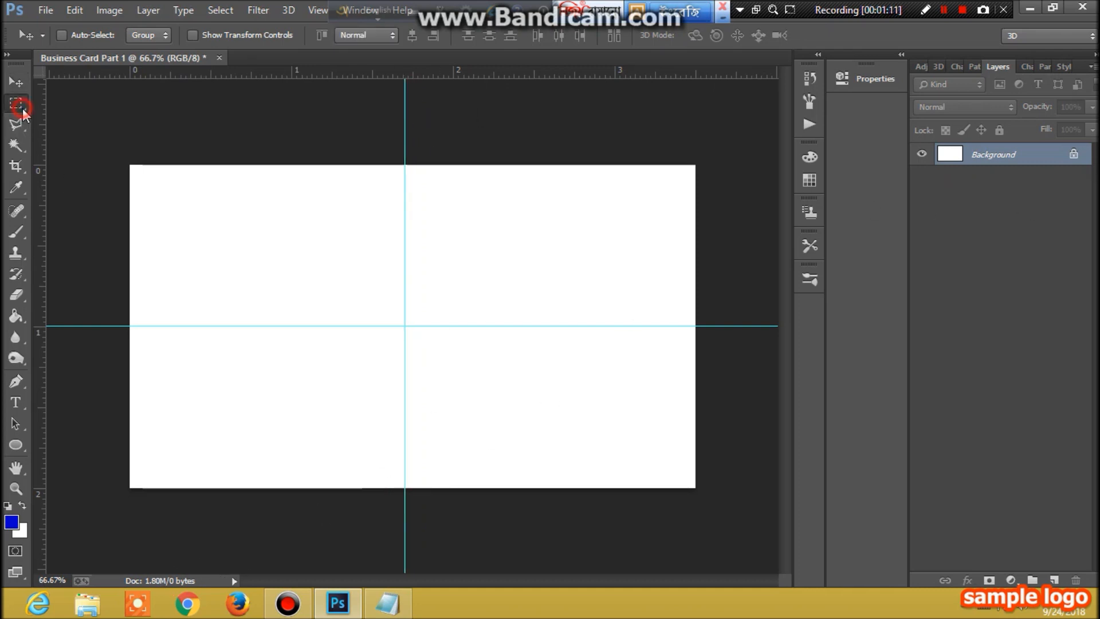
pyautogui.click(93, 101)
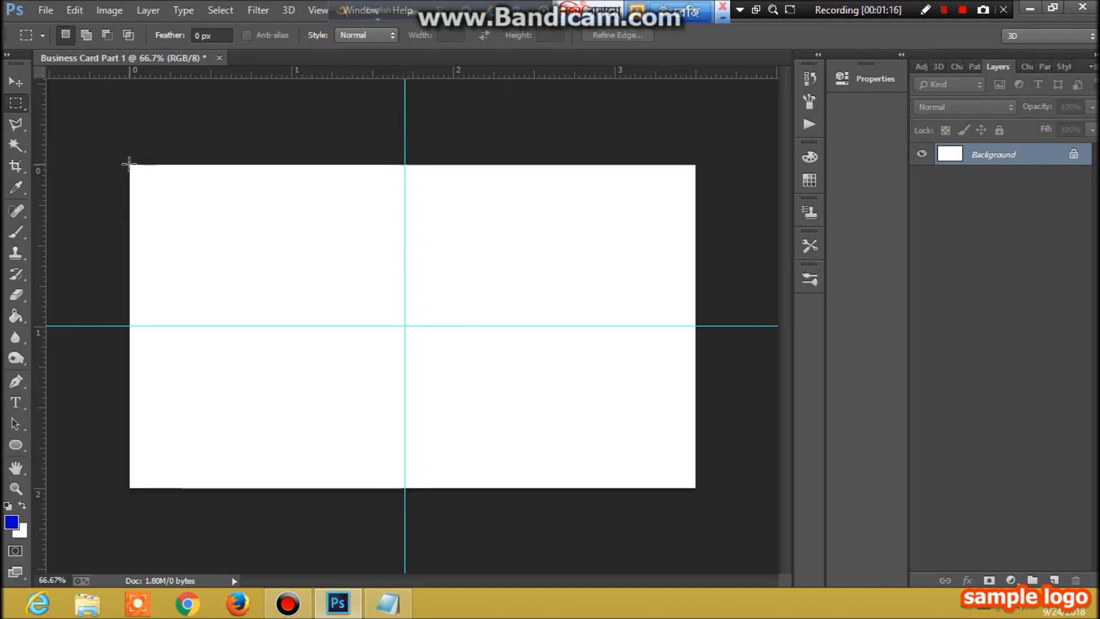
pyautogui.moveTo(130, 165); pyautogui.dragTo(406, 488)
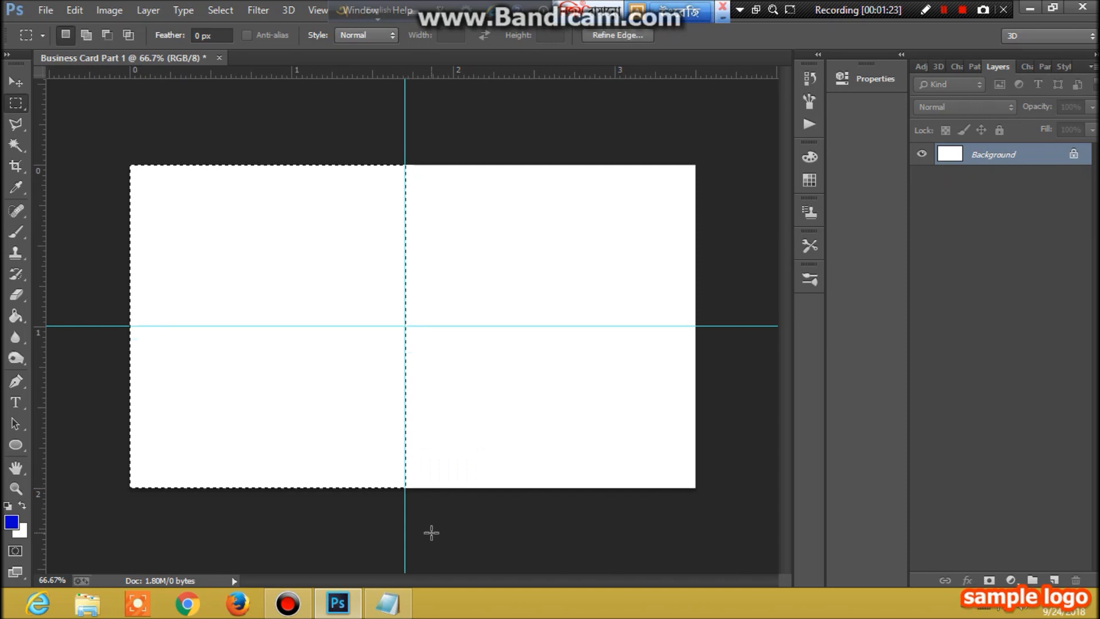
# Step: Switch to the Notepad instructions, highlight the fourth line about the Paint Bucket tool, and return to Photoshop
pyautogui.click(387, 608)
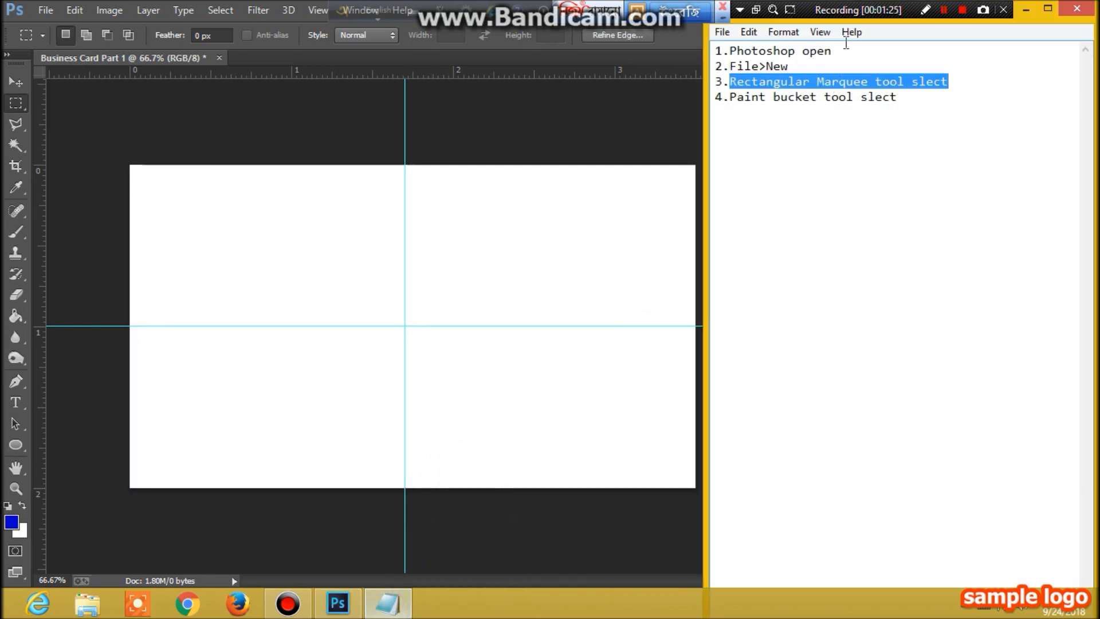
pyautogui.click(734, 97)
pyautogui.moveTo(822, 99); pyautogui.dragTo(896, 97)
pyautogui.click(388, 605)
# Step: Fill the selected left part of the card with the blue foreground colour using the Paint Bucket tool
pyautogui.click(17, 317)
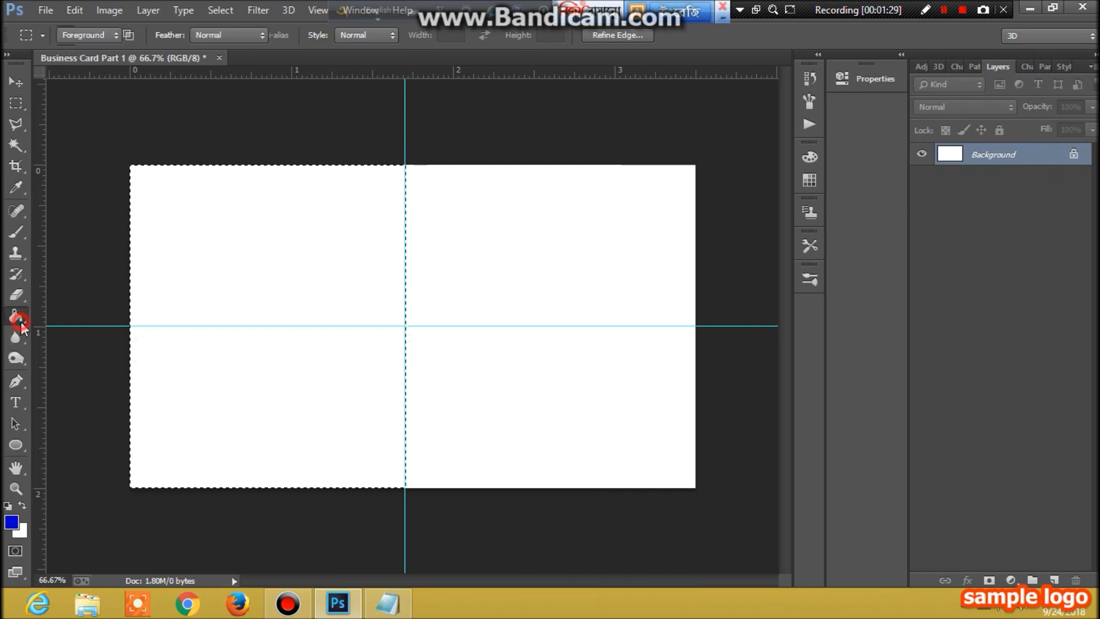
pyautogui.click(92, 333)
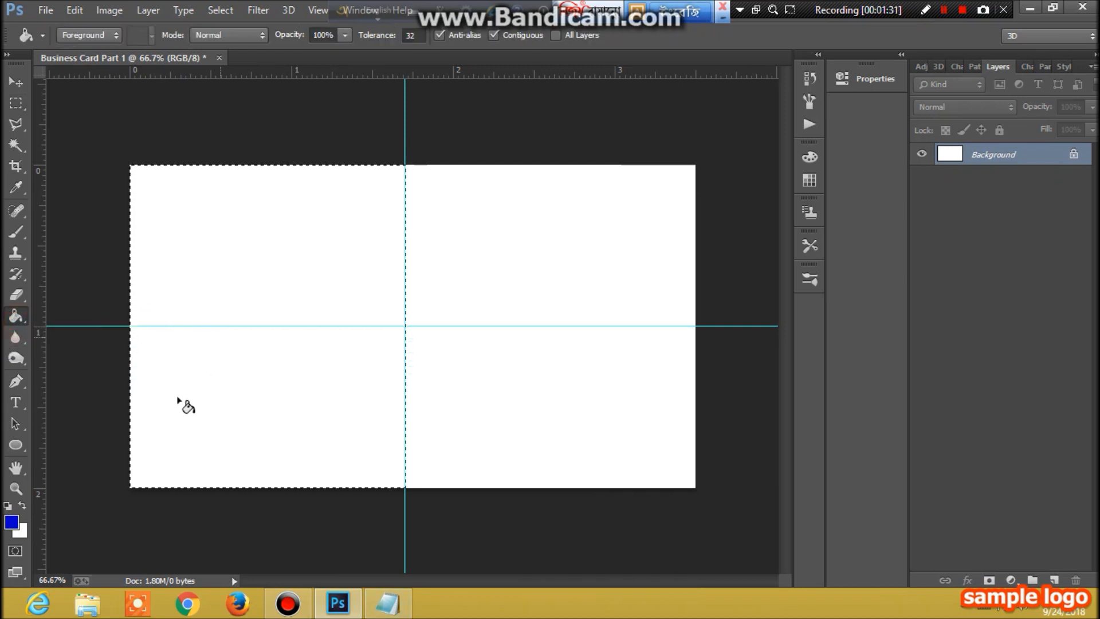
pyautogui.click(261, 354)
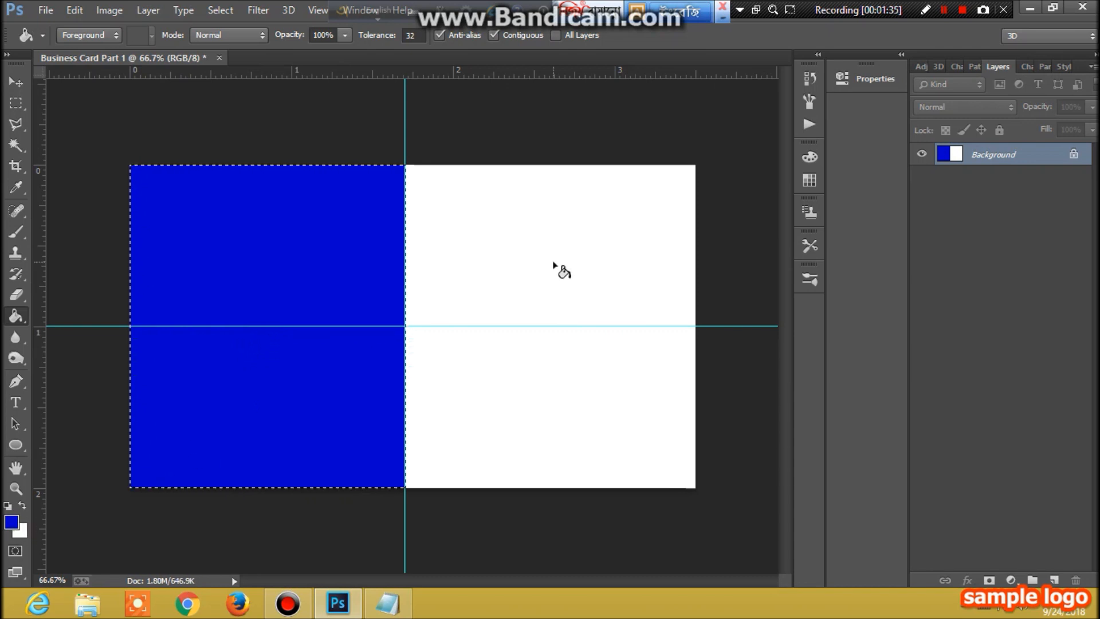
# Step: Apply a Gaussian Blur with a radius of 86.3 pixels to the selected blue area
pyautogui.click(257, 10)
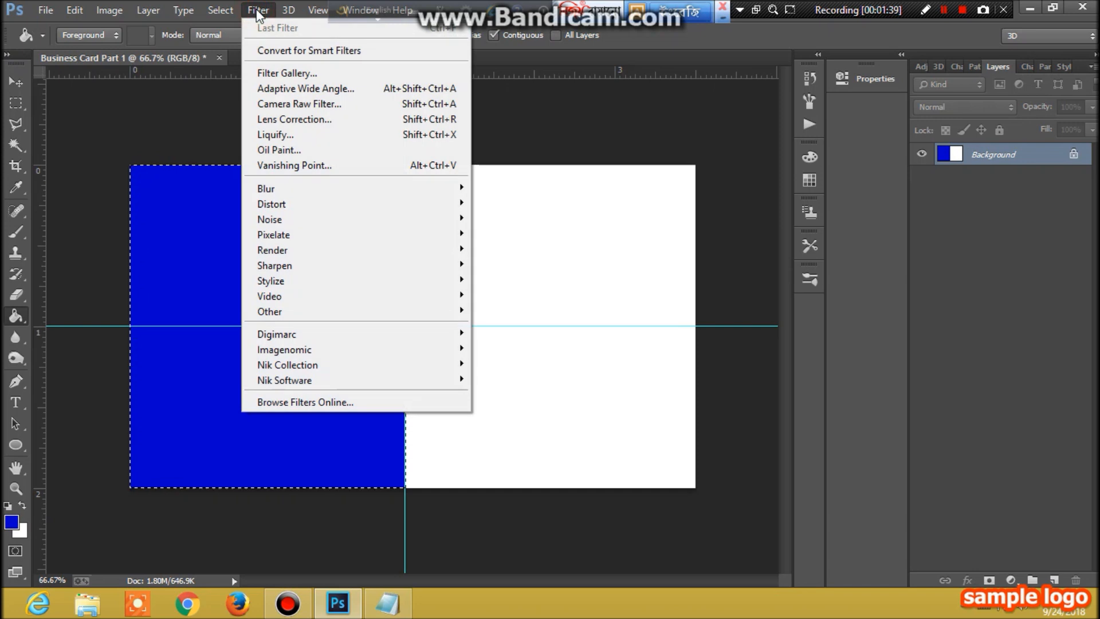
pyautogui.moveTo(366, 190)
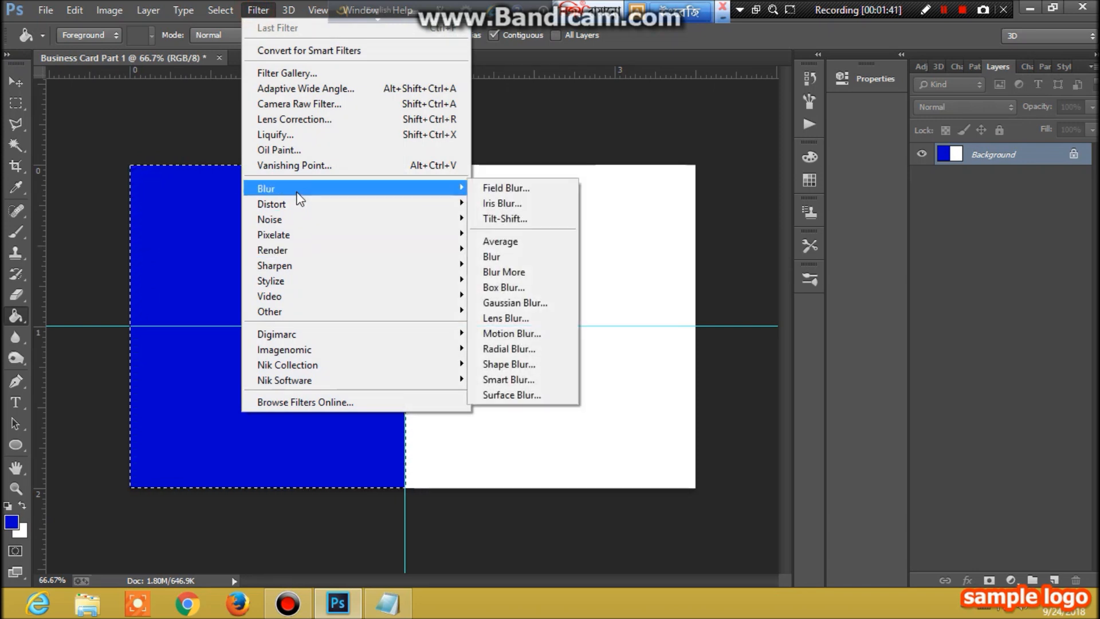
pyautogui.click(532, 304)
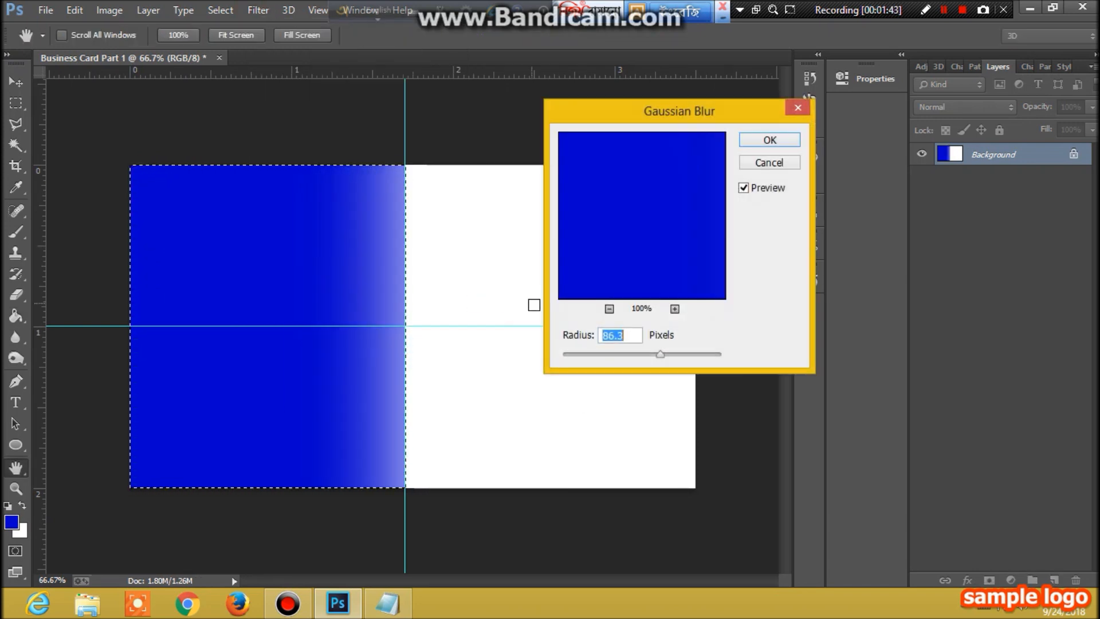
pyautogui.click(779, 142)
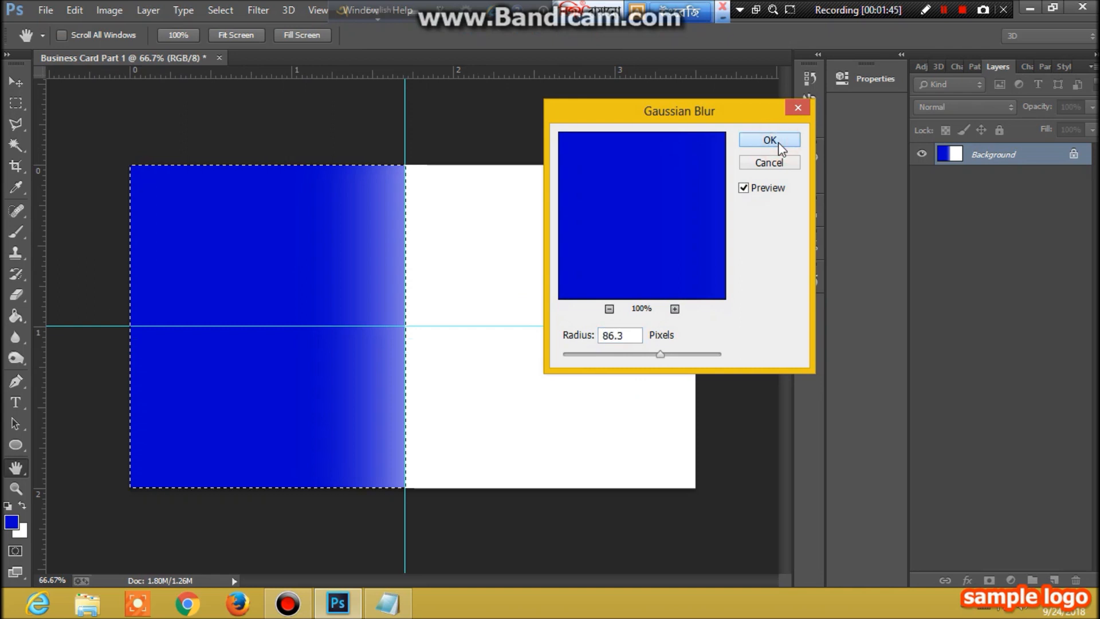
# Step: Add 25.98% monochromatic noise with Gaussian distribution to the selected blue area
pyautogui.click(253, 11)
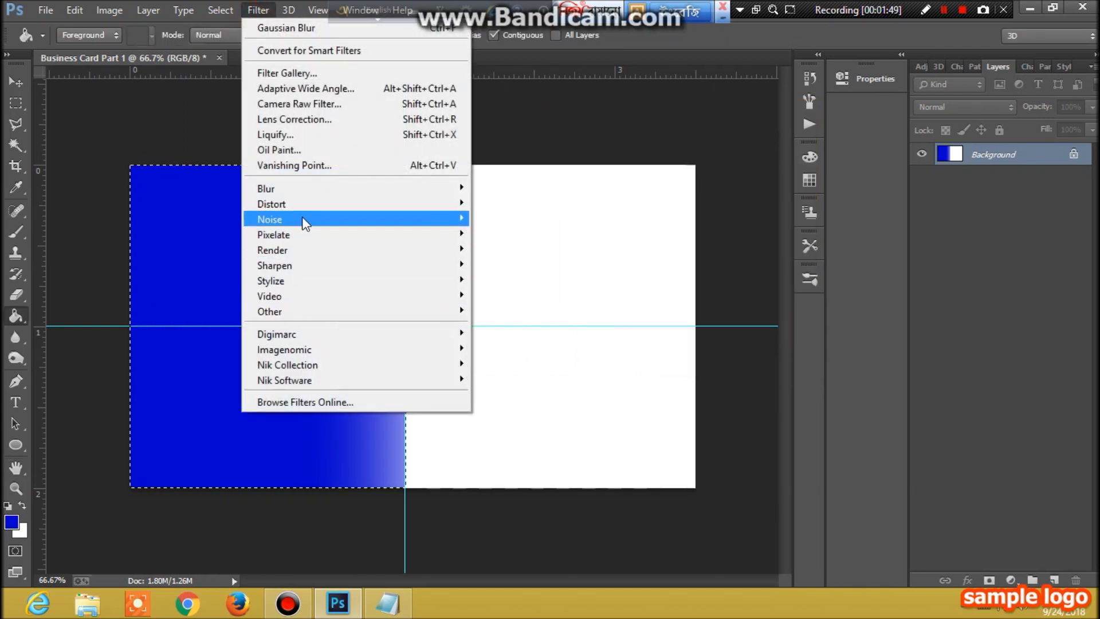
pyautogui.moveTo(304, 224)
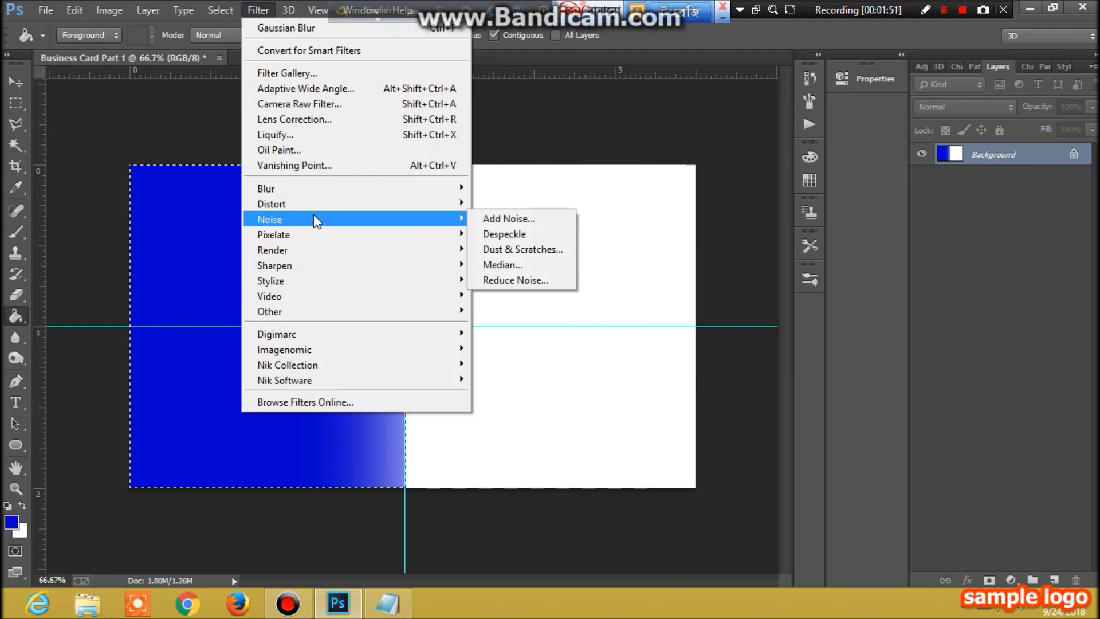
pyautogui.click(502, 218)
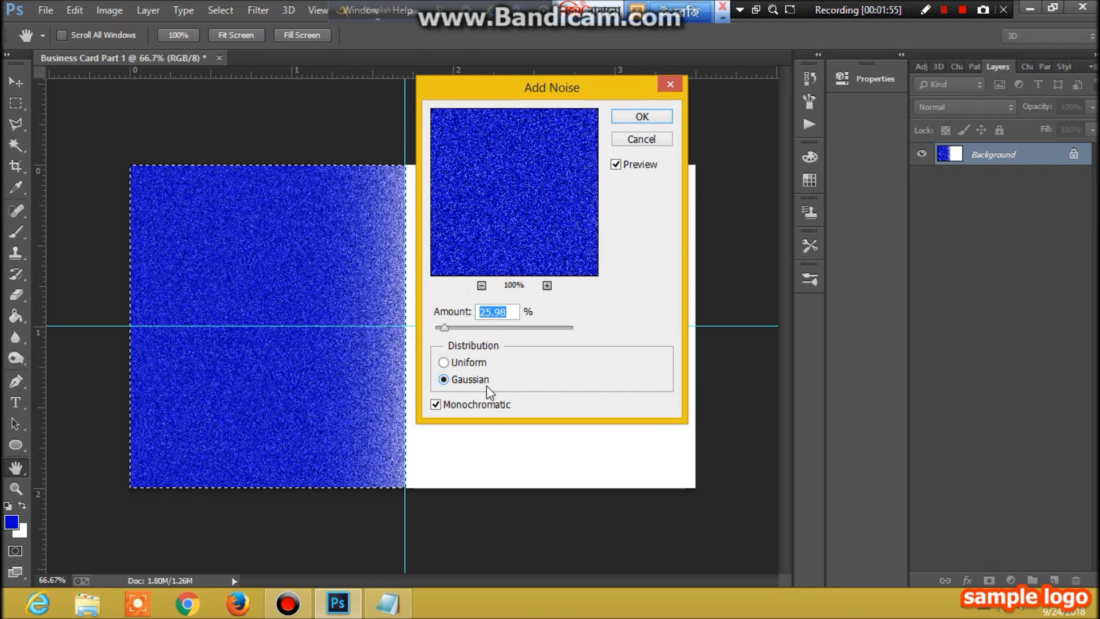
pyautogui.click(662, 118)
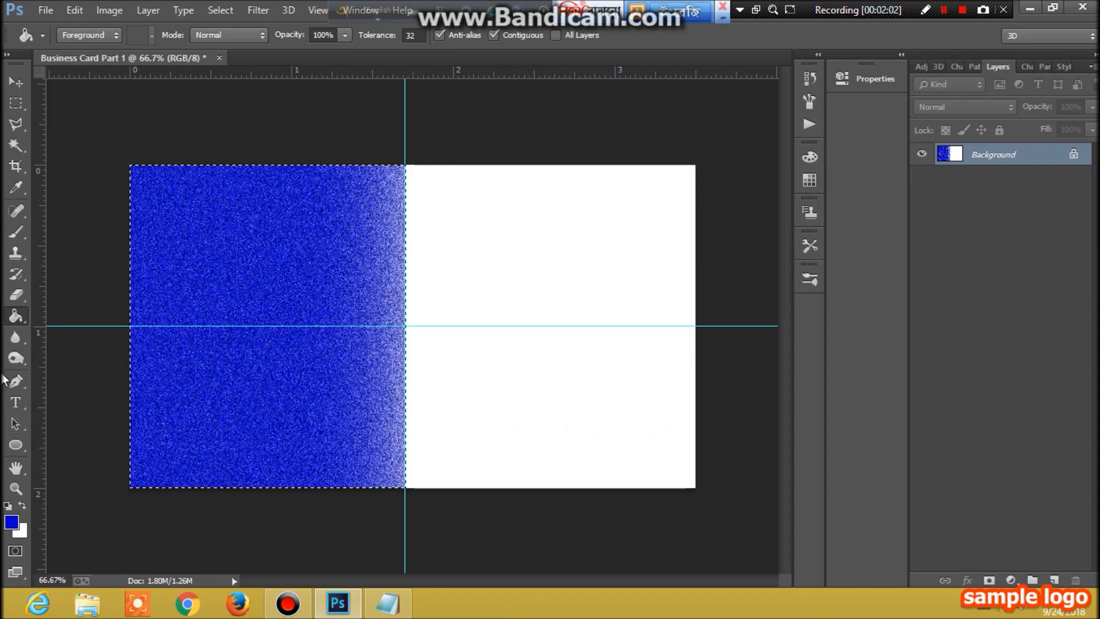
# Step: Switch to the Notepad instructions, replace the fourth line's highlighted text with "5.Ctrl+D", and return to Photoshop
pyautogui.click(392, 608)
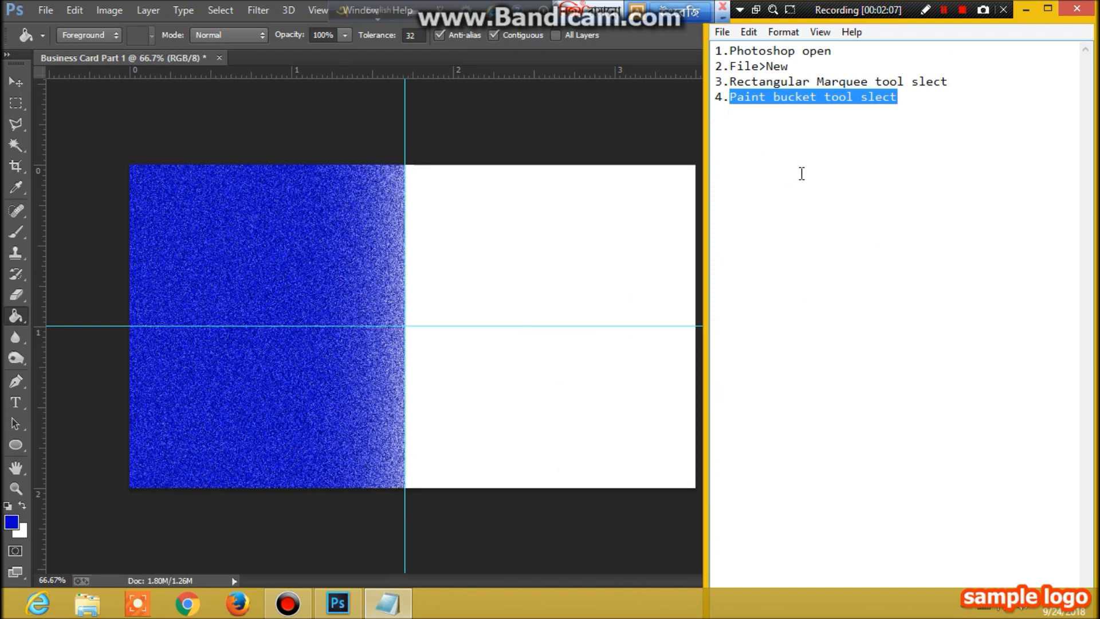
pyautogui.write('5.C')
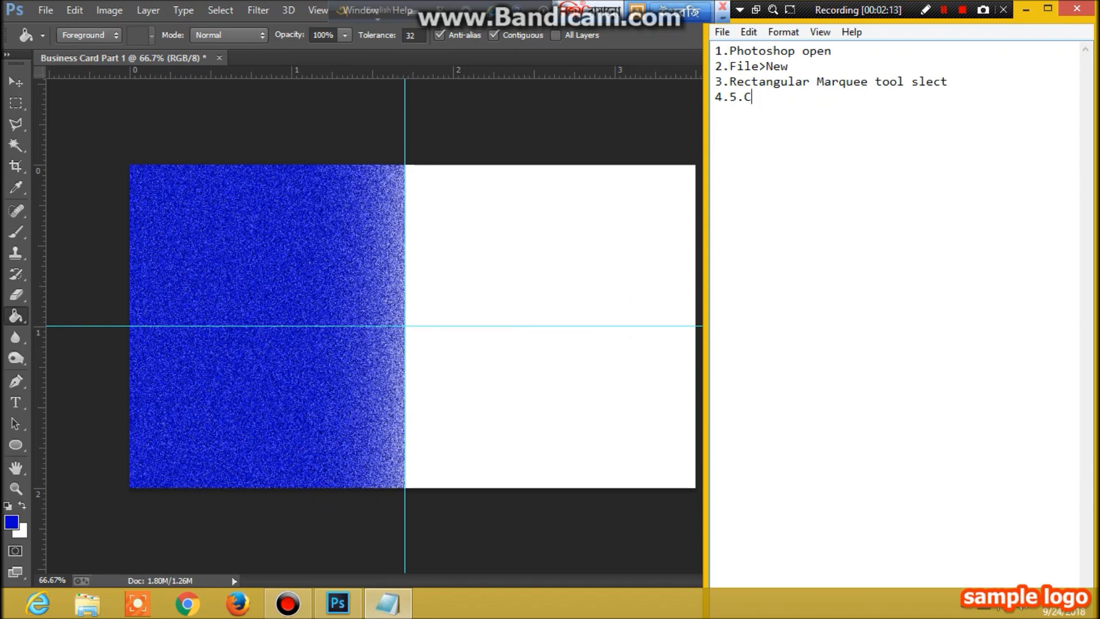
pyautogui.write('trl+D')
pyautogui.click(385, 608)
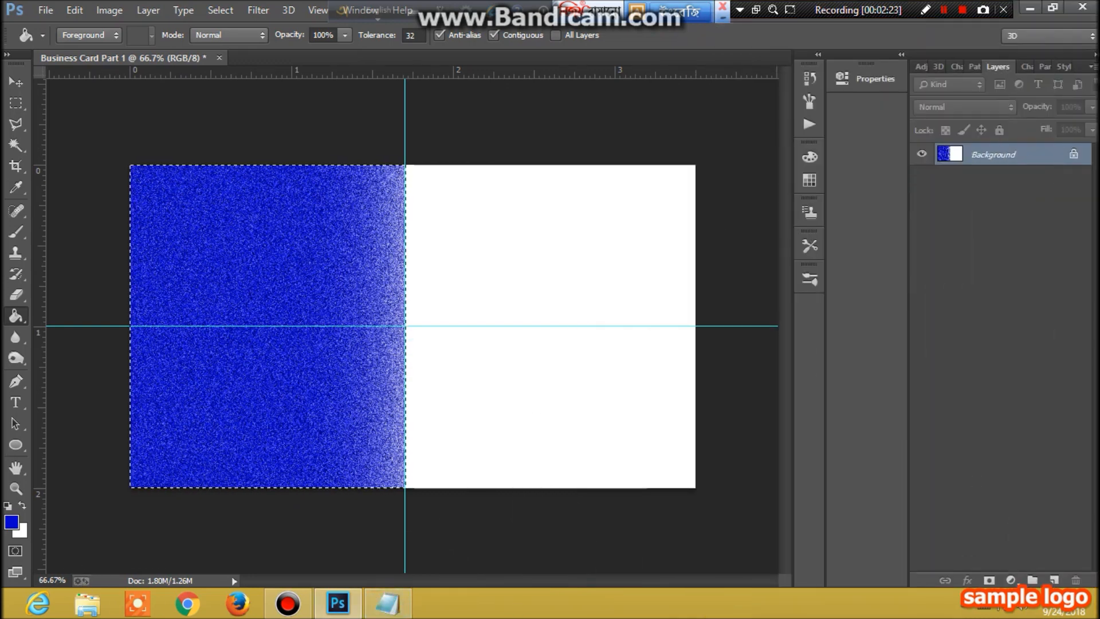
# Step: Deselect the blue area and add the line "5.Brush Tool slect" to the Notepad instructions
pyautogui.hotkey('ctrl', 'd')
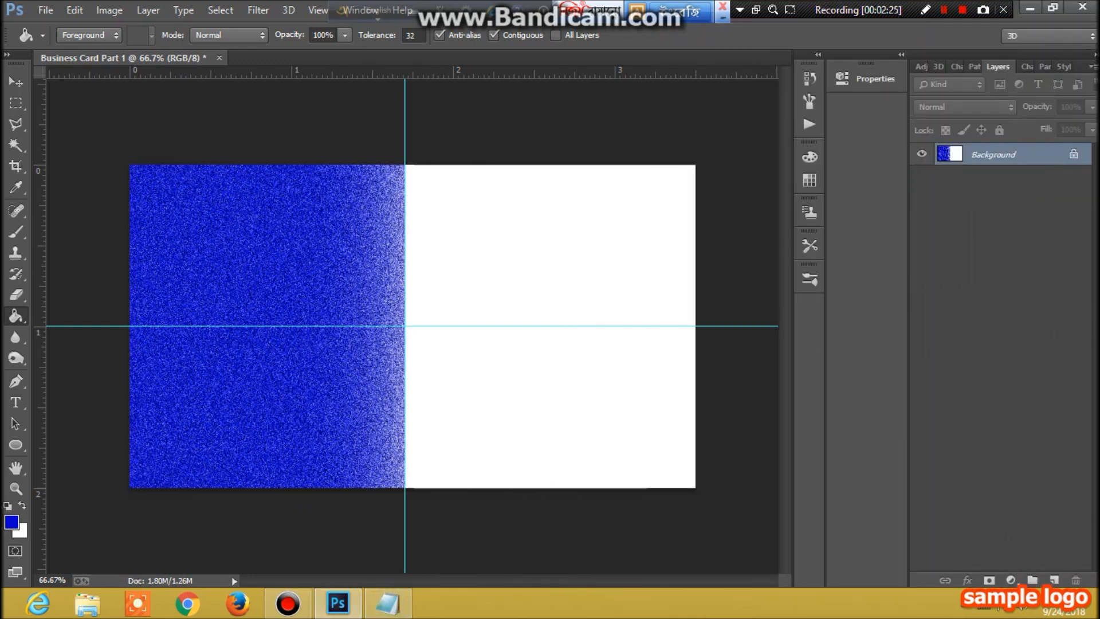
pyautogui.click(386, 608)
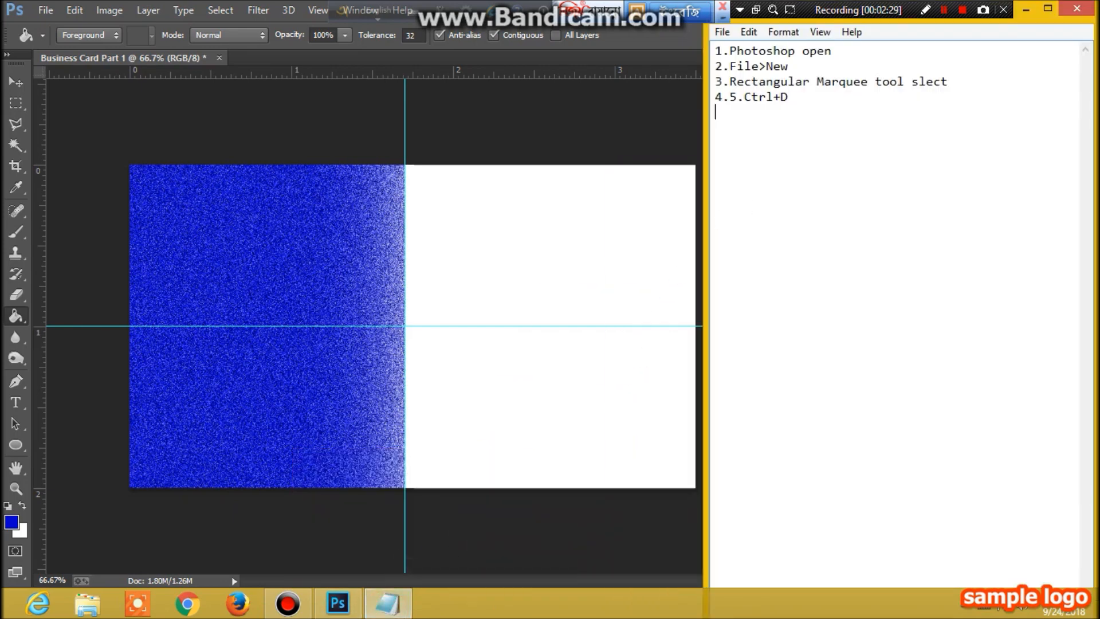
pyautogui.press('Return')
pyautogui.write('6')
pyautogui.press('BackSpace')
pyautogui.write('5.Brush Tool slect')
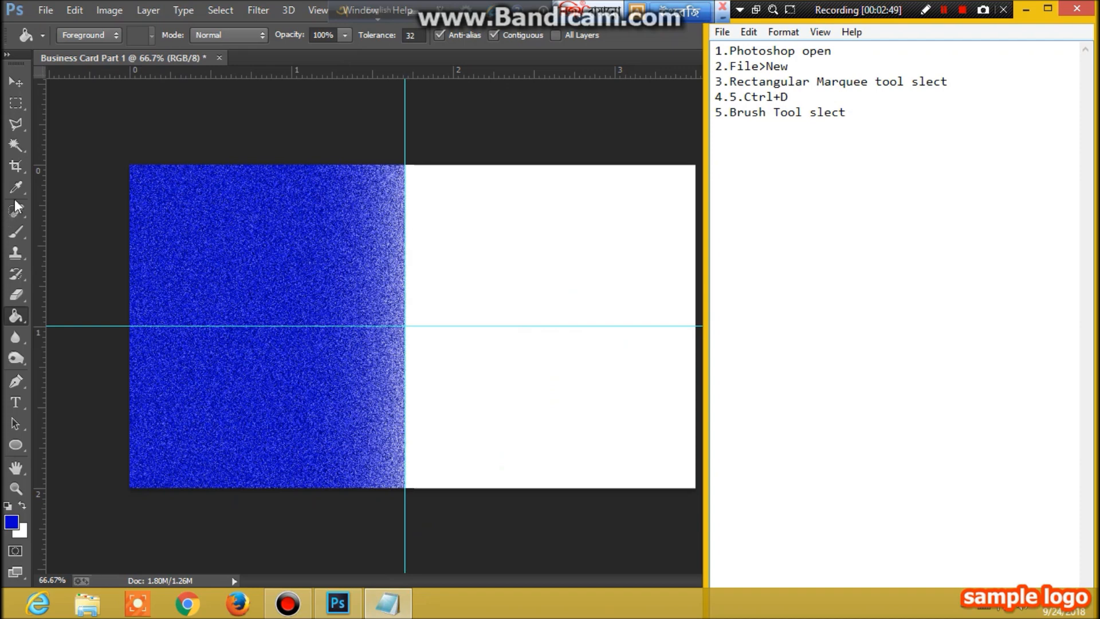
# Step: Return to Photoshop, activate the Brush tool and choose the soft round 21 px brush tip with 0% hardness
pyautogui.click(21, 233)
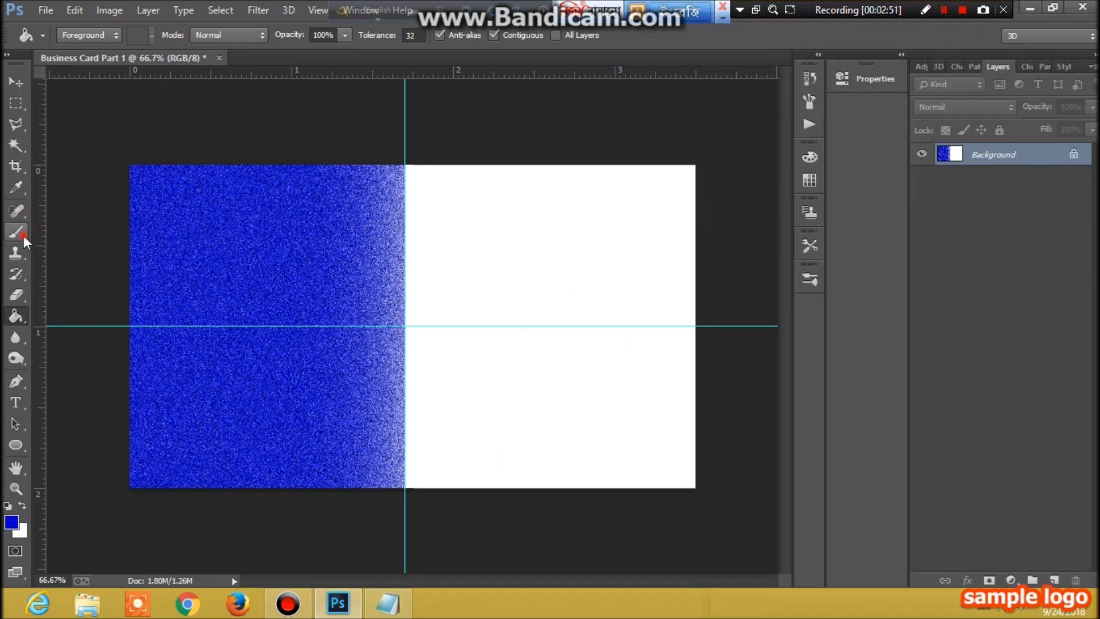
pyautogui.click(23, 235)
pyautogui.click(62, 232)
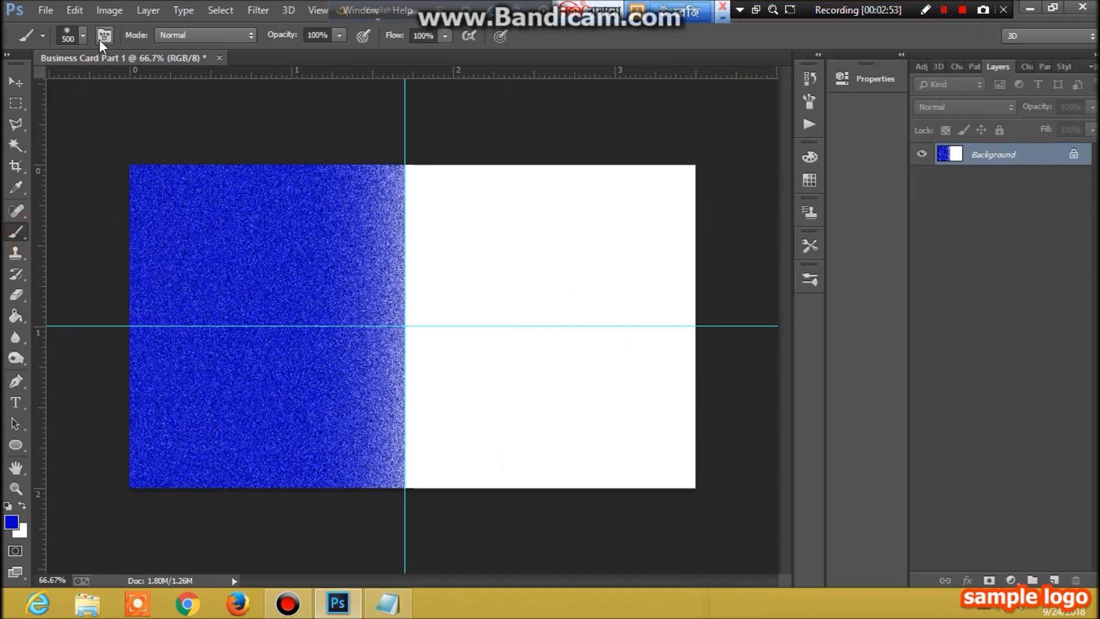
pyautogui.click(84, 36)
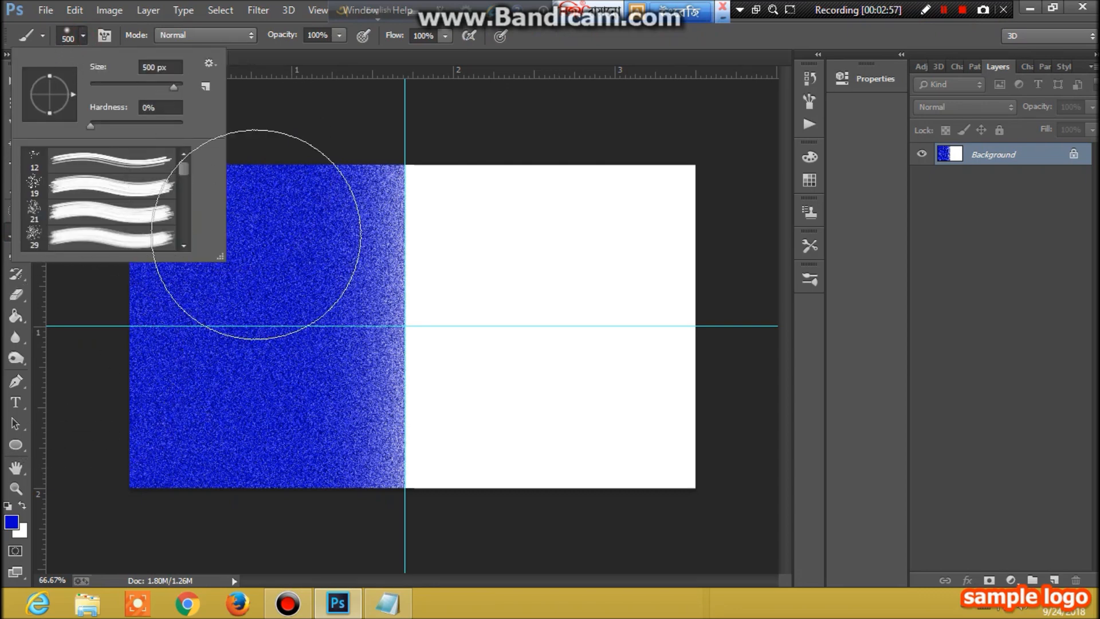
pyautogui.click(243, 111)
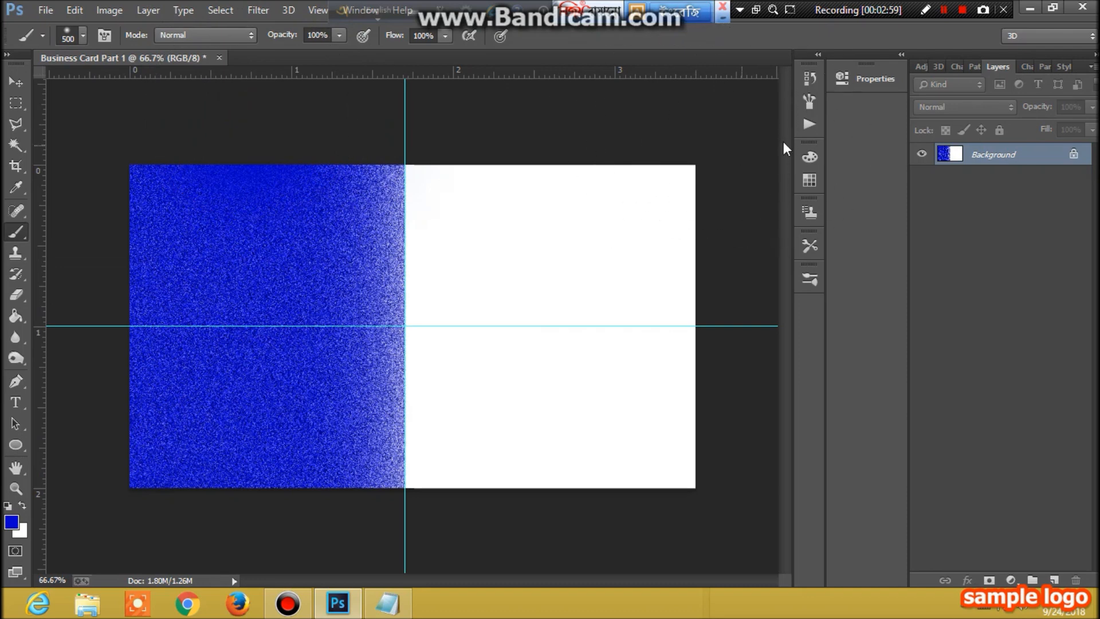
pyautogui.click(813, 104)
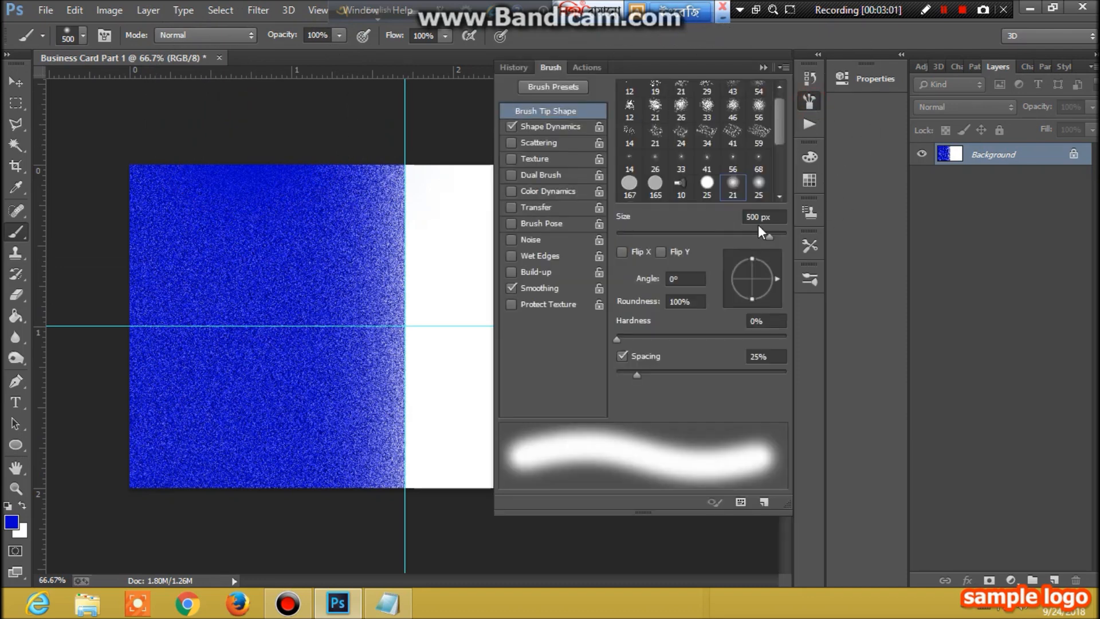
pyautogui.click(732, 183)
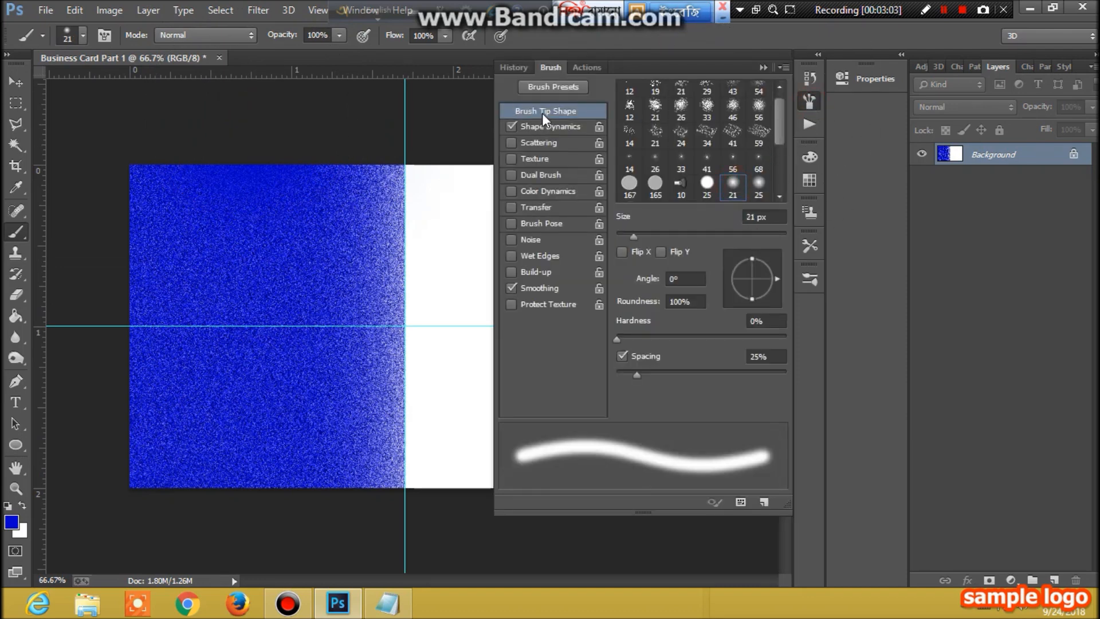
pyautogui.click(764, 67)
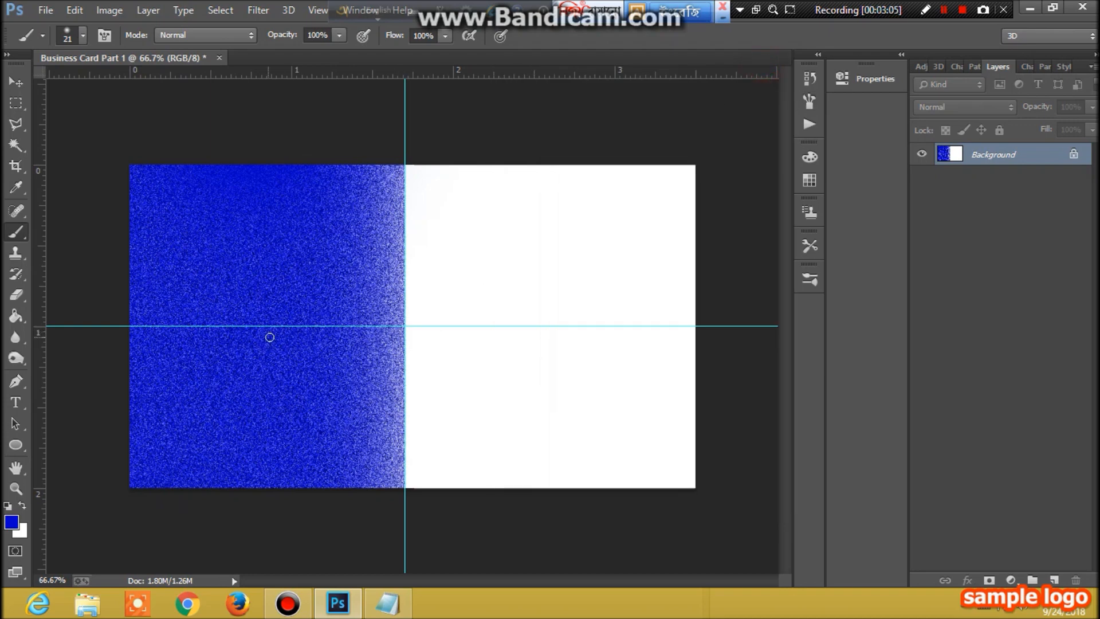
# Step: Enlarge the soft round brush to 175 px and check its size and hardness settings
pyautogui.press(']')
pyautogui.press(']')
pyautogui.press(']')
pyautogui.press(']')
pyautogui.press(']')
pyautogui.press(']')
pyautogui.press(']')
pyautogui.press(']')
pyautogui.press(']')
pyautogui.press(']')
pyautogui.press(']')
pyautogui.click(83, 35)
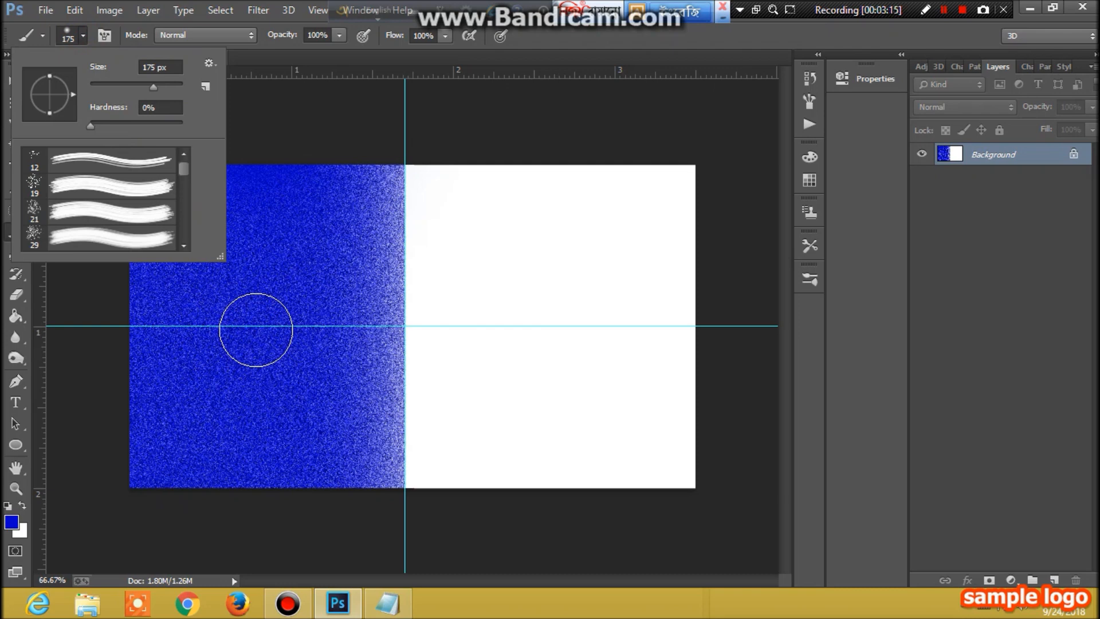
pyautogui.click(269, 125)
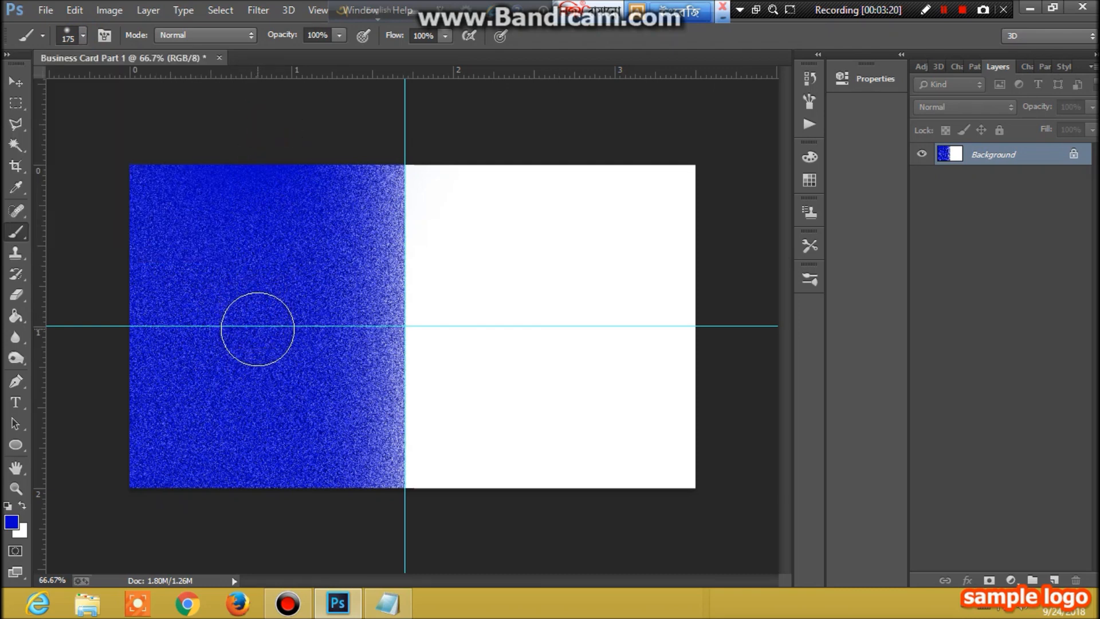
# Step: Adjust the brush size to 150 px and paint one blue dab in the middle of the blue area
pyautogui.press(']')
pyautogui.press(']')
pyautogui.press(']')
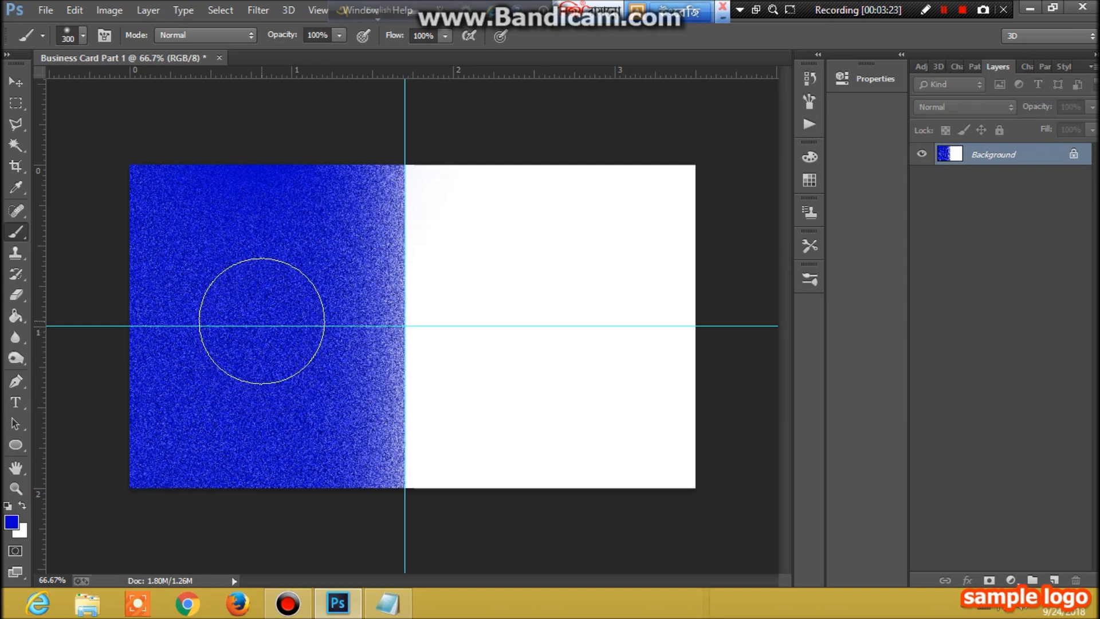
pyautogui.press('[')
pyautogui.press('[')
pyautogui.press('[')
pyautogui.press('[')
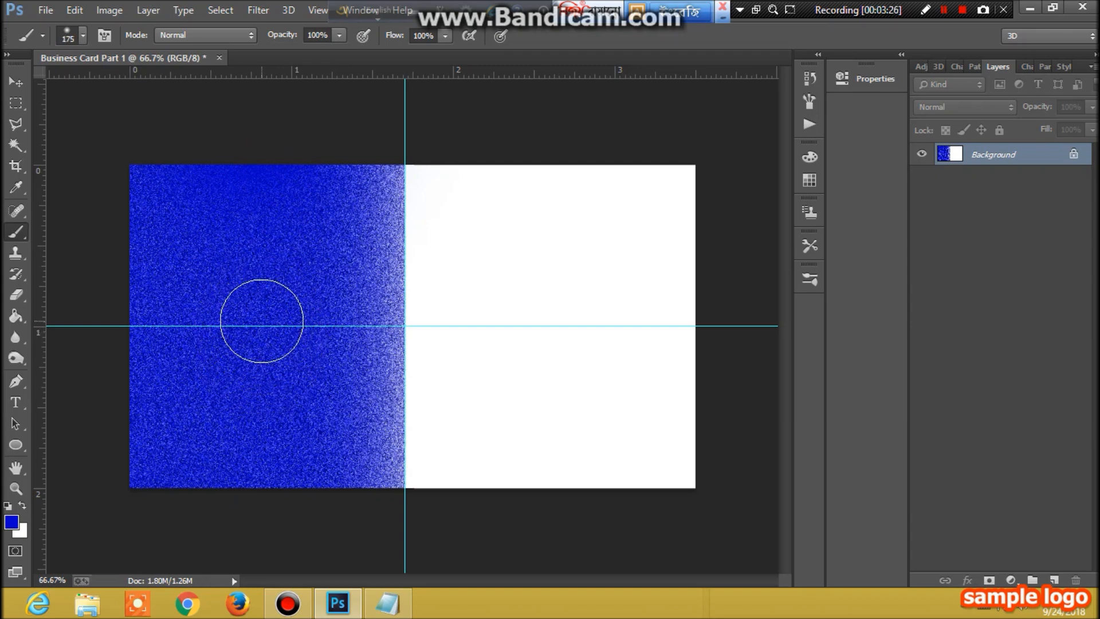
pyautogui.click(261, 326)
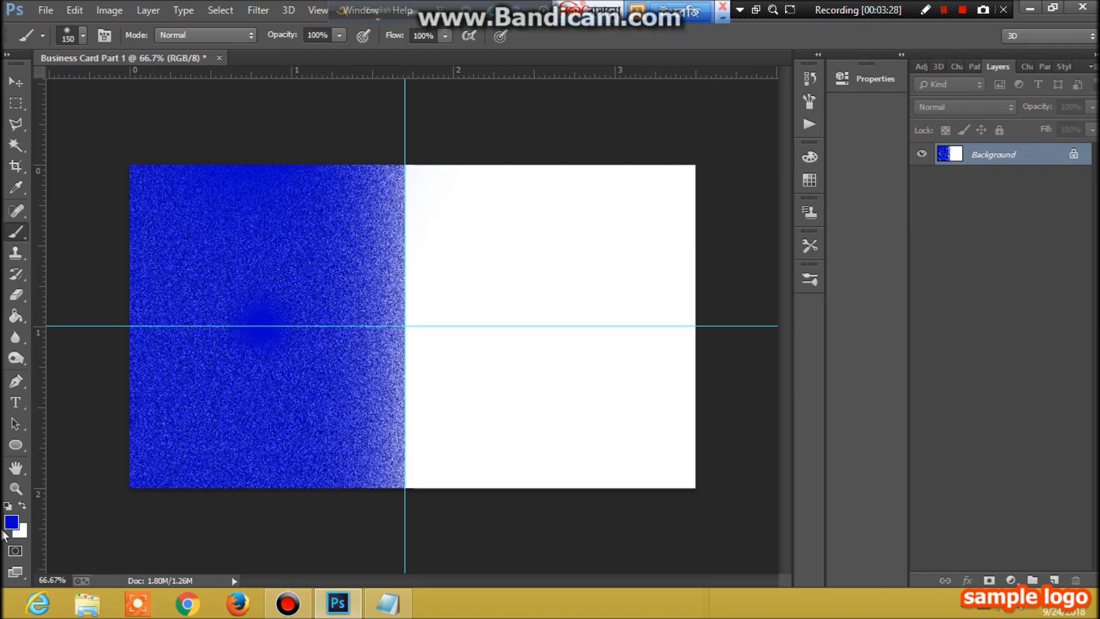
# Step: Swap the foreground colour to white and paint a soft white spot over the blue dab in the middle of the blue area
pyautogui.click(22, 506)
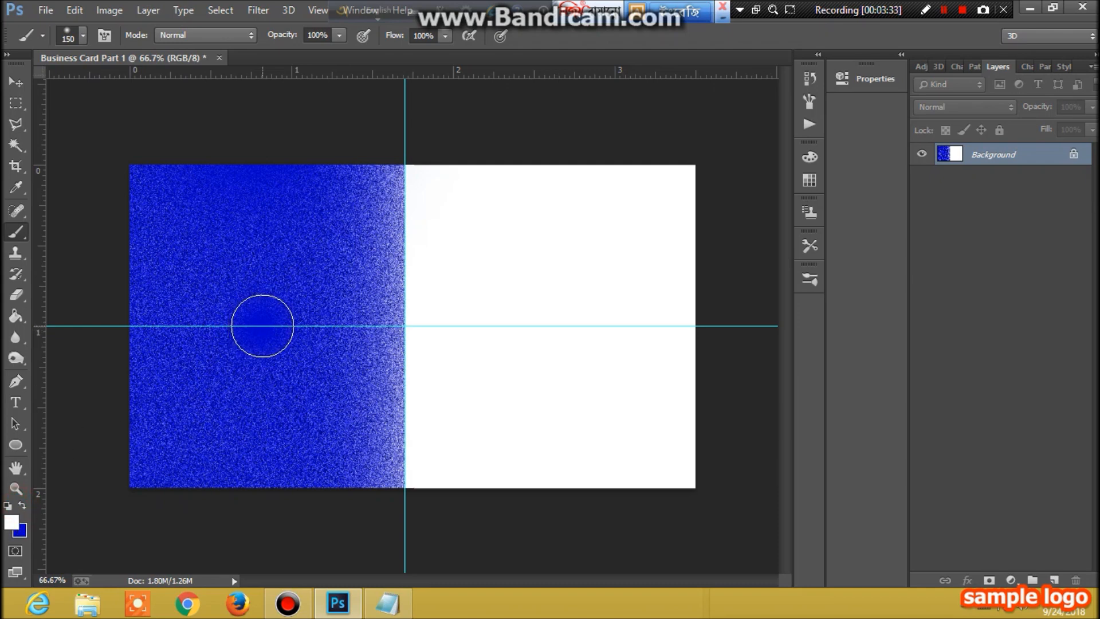
pyautogui.click(262, 326)
pyautogui.click(262, 325)
pyautogui.click(262, 325)
pyautogui.click(262, 325)
pyautogui.click(262, 325)
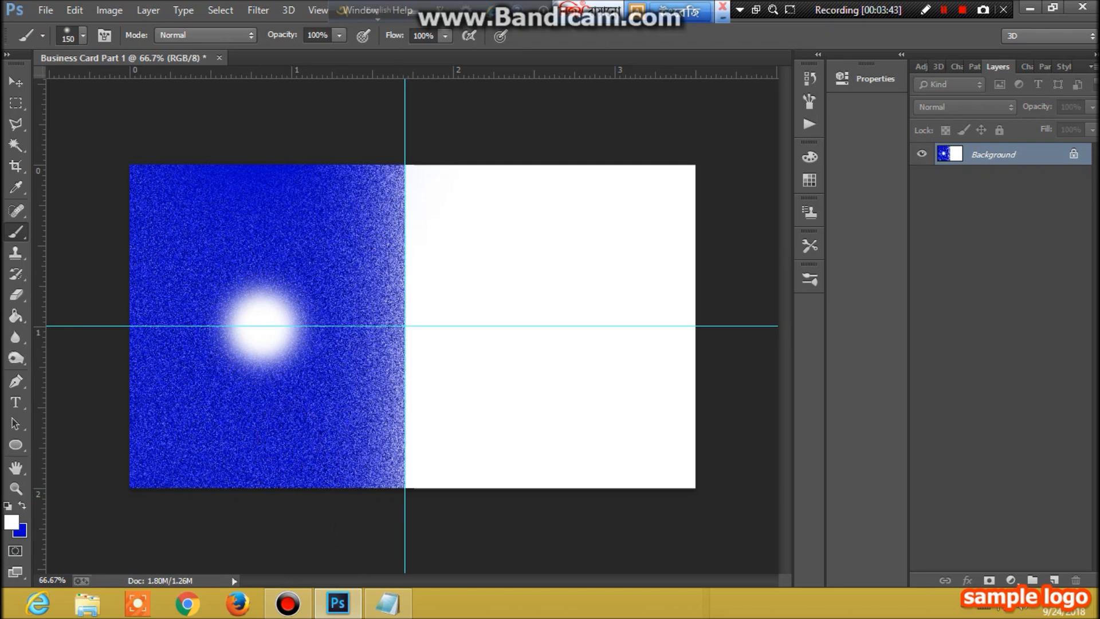
pyautogui.click(944, 10)
# Step: Add a vertical guide at about 3.3 inches and a horizontal guide at about 0.23 inches with the Move tool
pyautogui.click(13, 84)
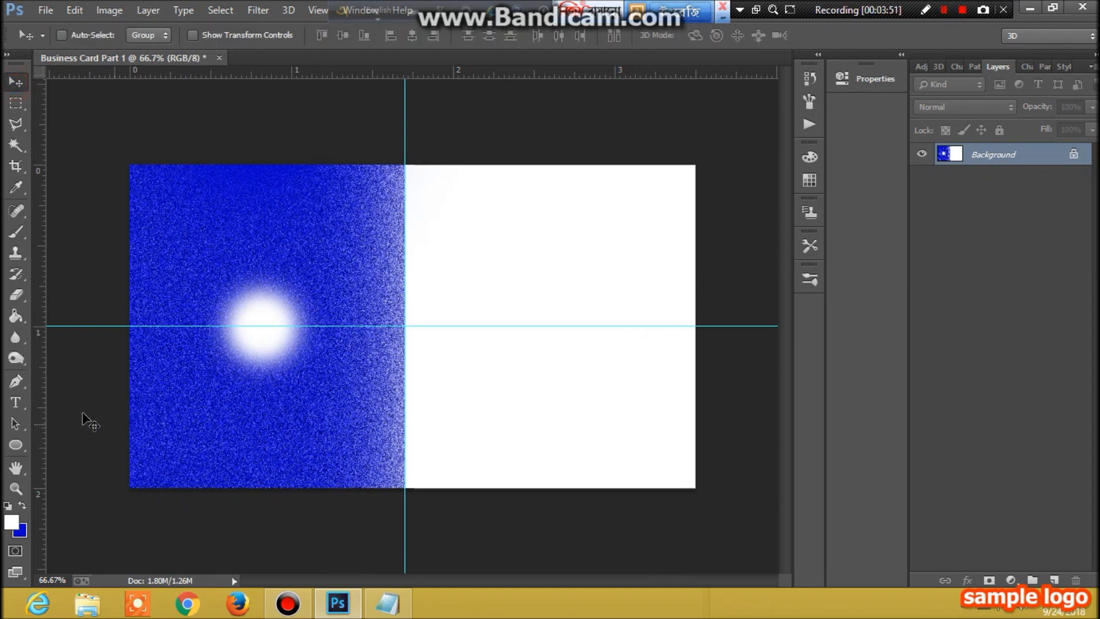
pyautogui.moveTo(45, 396); pyautogui.dragTo(662, 440)
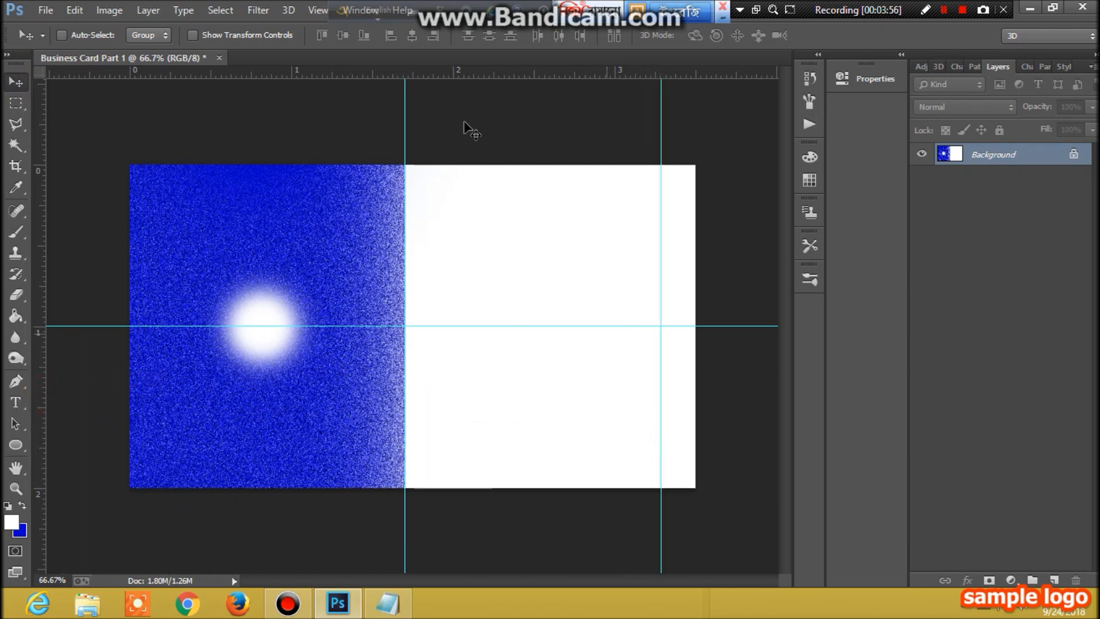
pyautogui.moveTo(424, 76); pyautogui.dragTo(441, 202)
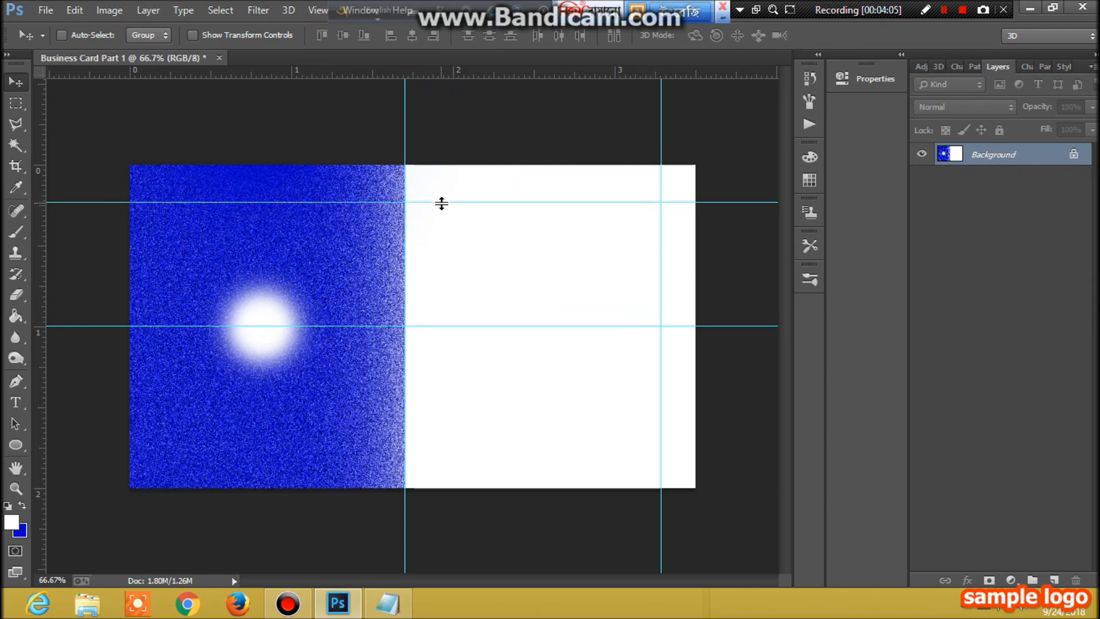
# Step: Draw a blue 63 by 70 px rectangle in the card's upper-right corner, bounded by the guides
pyautogui.rightClick(24, 451)
pyautogui.click(86, 440)
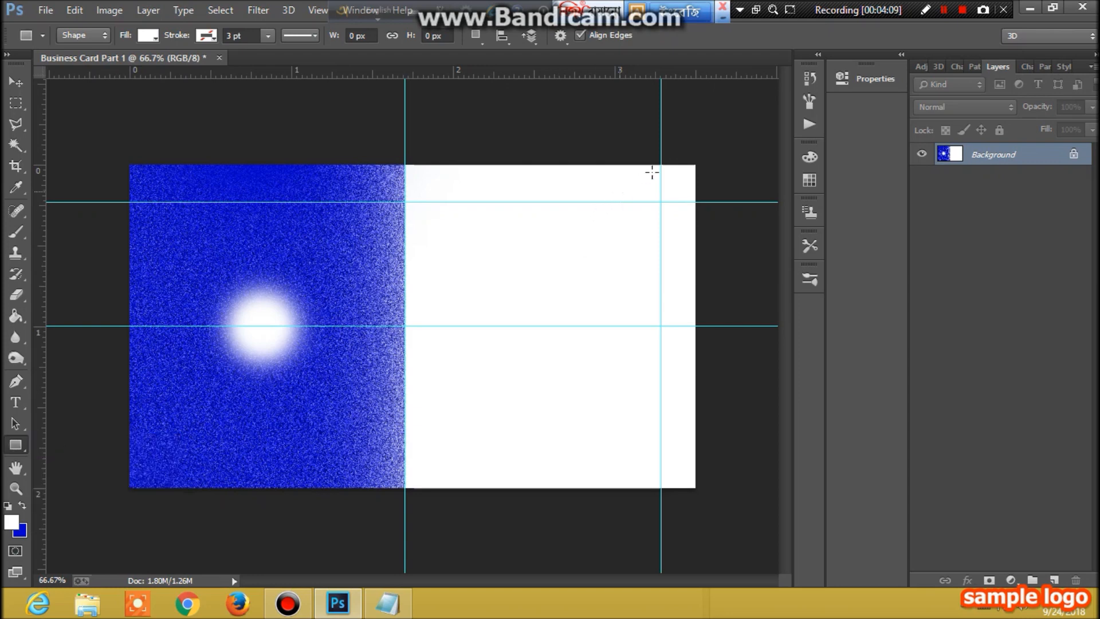
pyautogui.click(23, 506)
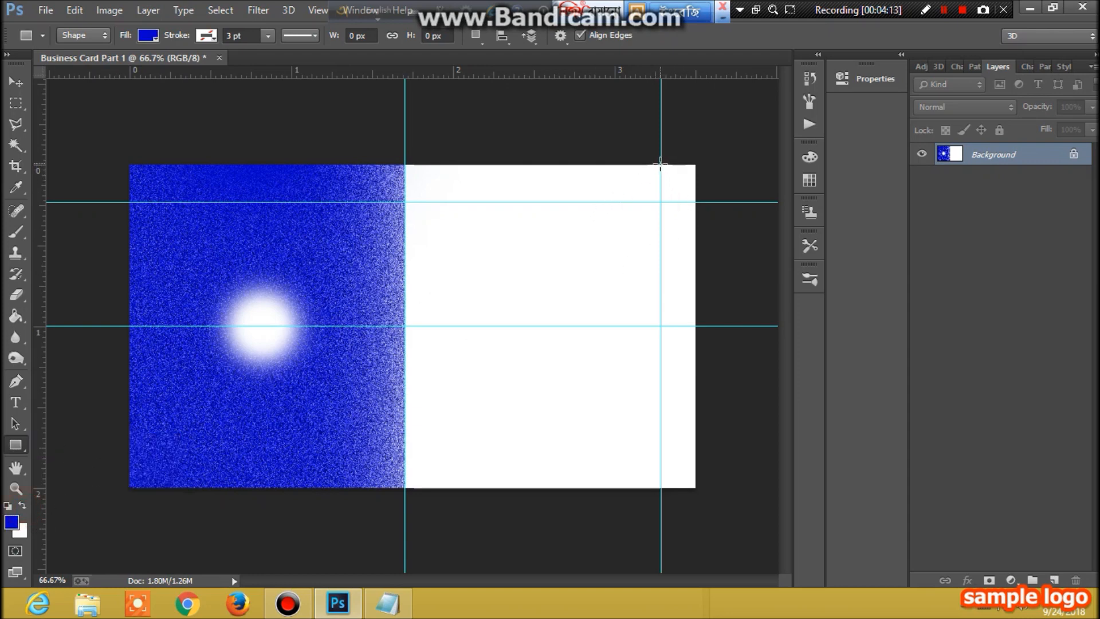
pyautogui.moveTo(660, 165); pyautogui.dragTo(695, 200)
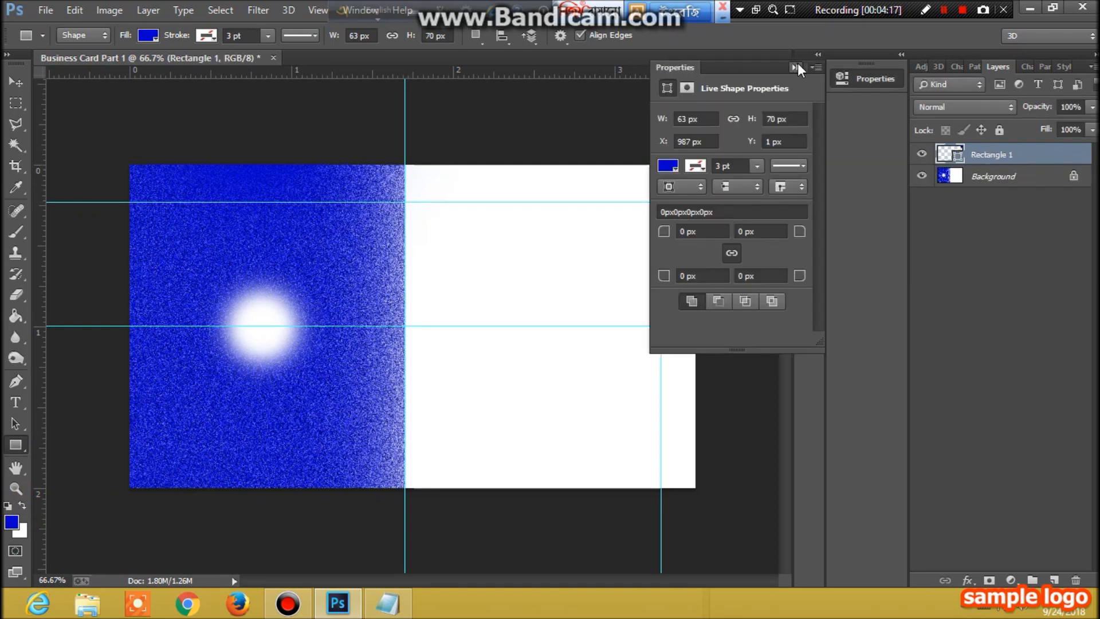
pyautogui.click(797, 68)
# Step: Move the blue rectangle down to the card's lower-right corner and add a horizontal guide along its upper edge
pyautogui.click(17, 83)
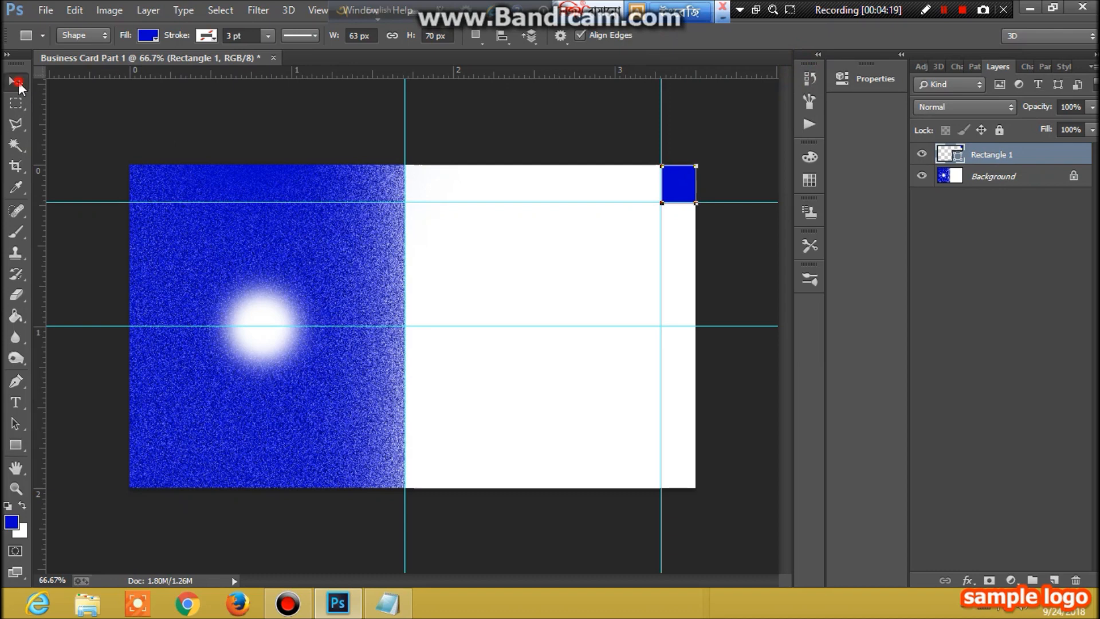
pyautogui.moveTo(676, 188); pyautogui.dragTo(676, 471)
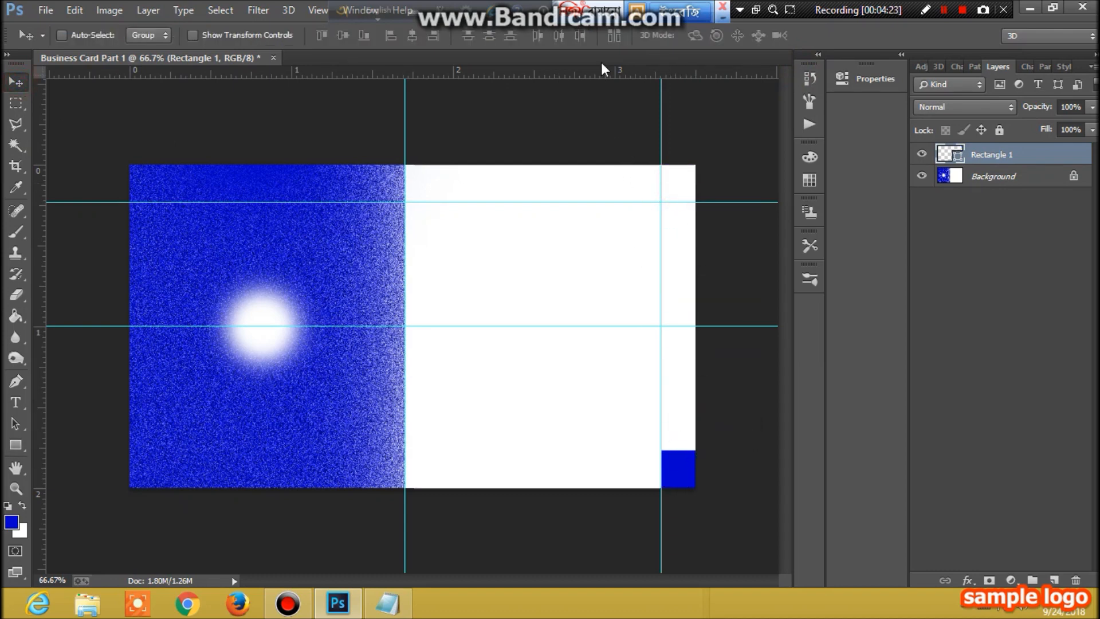
pyautogui.moveTo(603, 77); pyautogui.dragTo(612, 449)
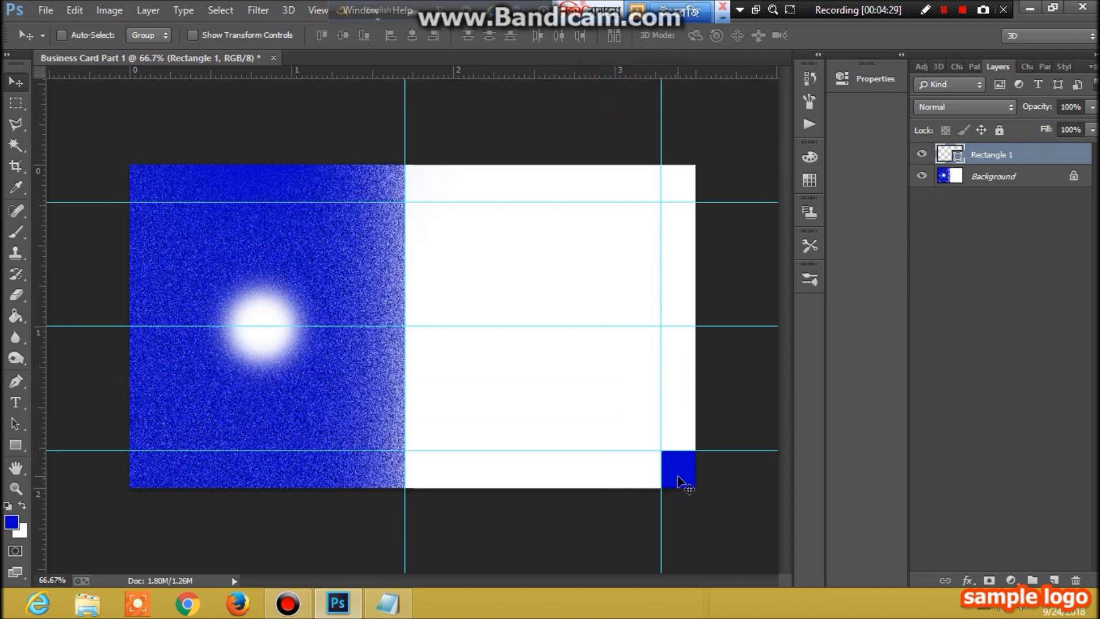
# Step: Move the rectangle to the card's lower-left corner and place a vertical guide along its right edge
pyautogui.moveTo(679, 482); pyautogui.dragTo(151, 478)
pyautogui.moveTo(43, 400); pyautogui.dragTo(161, 440)
# Step: Move the rectangle back to the card's lower-right corner and duplicate it once directly above and once directly to its left
pyautogui.moveTo(148, 480); pyautogui.dragTo(682, 471)
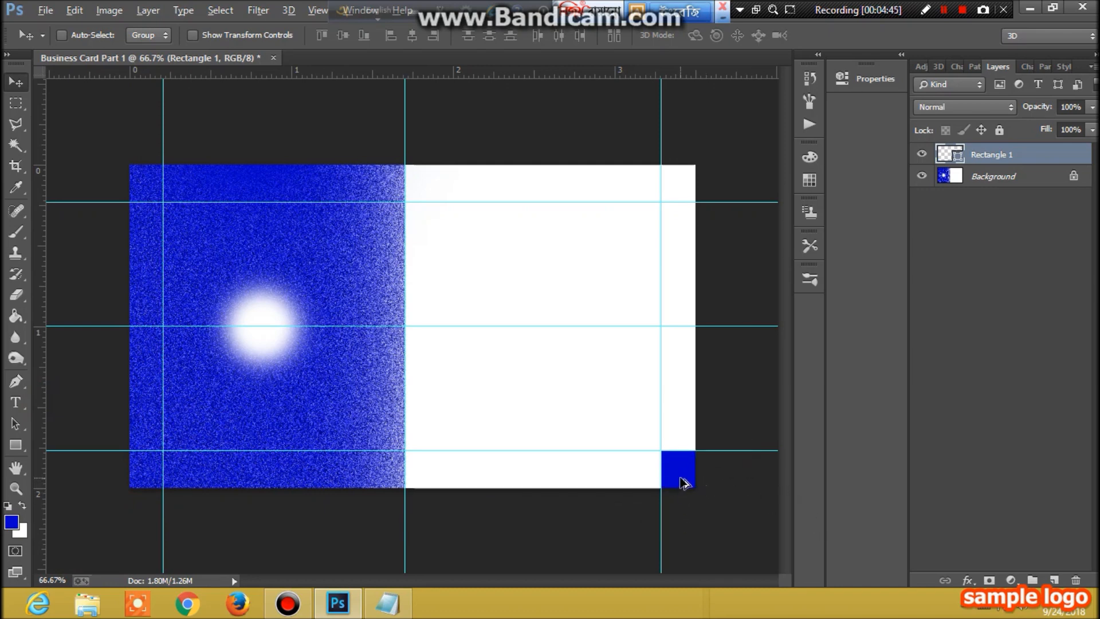
pyautogui.moveTo(683, 483); pyautogui.dragTo(673, 437)
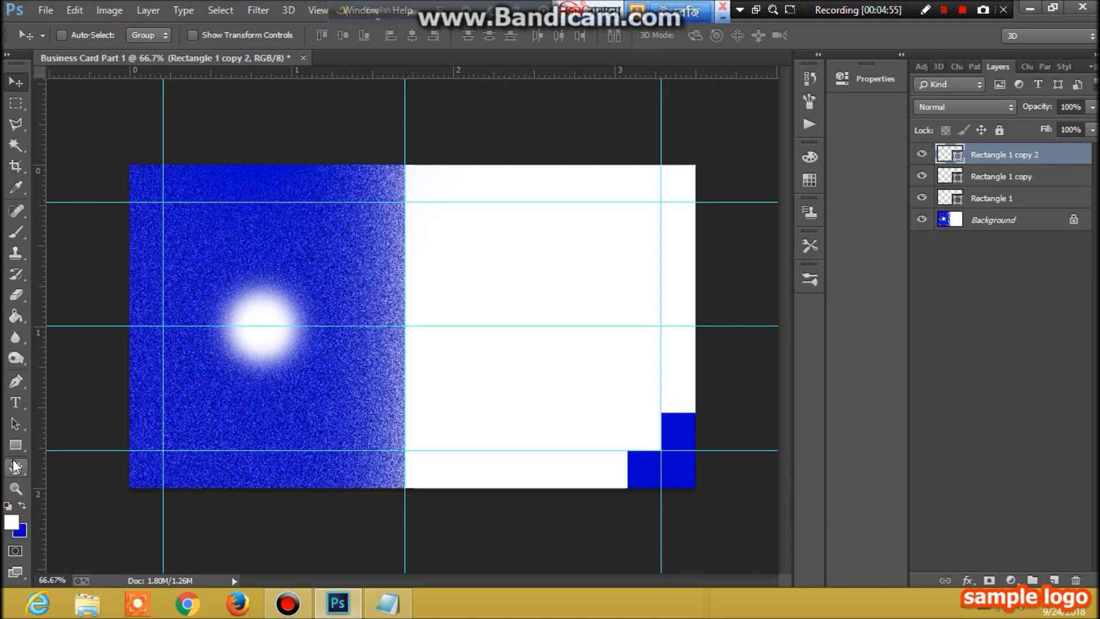
# Step: Draw a 66 by 73 px rectangle in the card's upper-left corner and fill it with white using the Paint Bucket, rasterizing the shape
pyautogui.click(23, 443)
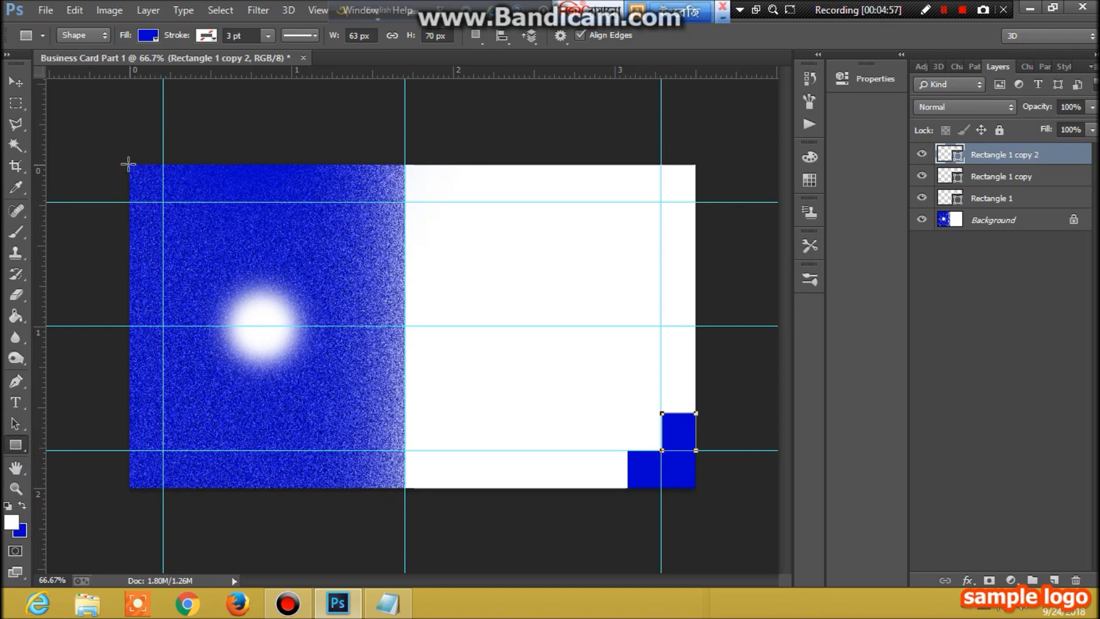
pyautogui.moveTo(128, 165); pyautogui.dragTo(163, 202)
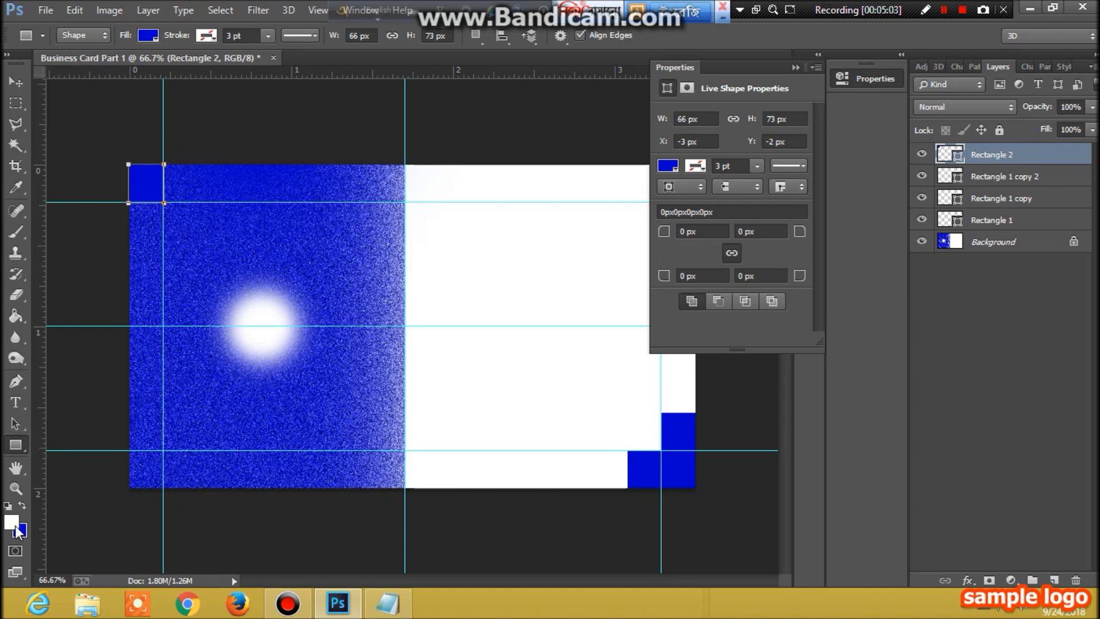
pyautogui.click(14, 320)
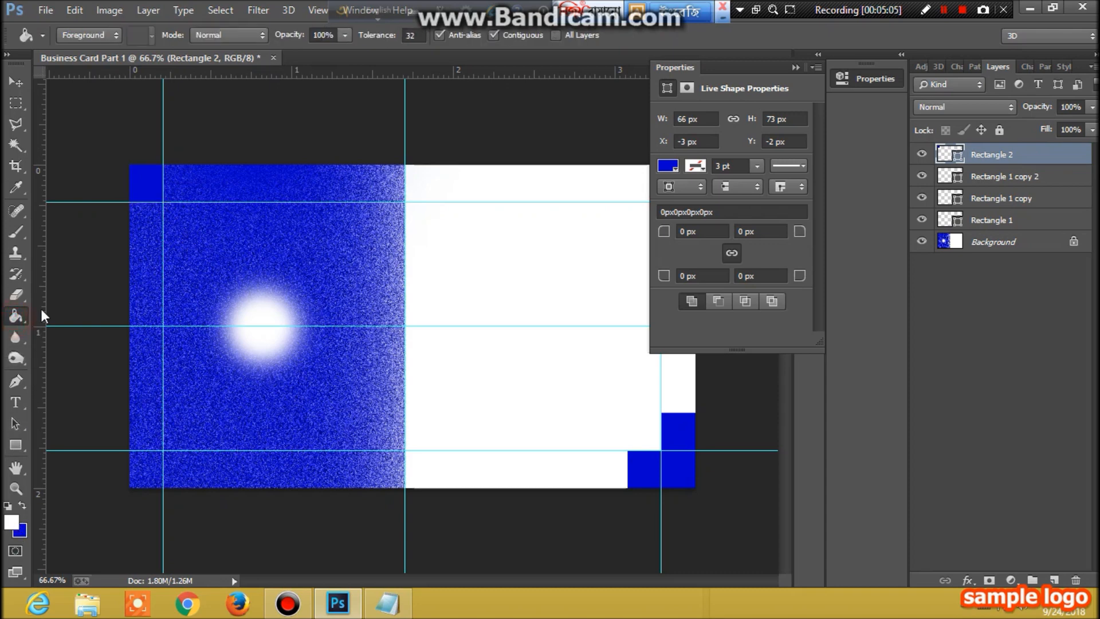
pyautogui.click(145, 193)
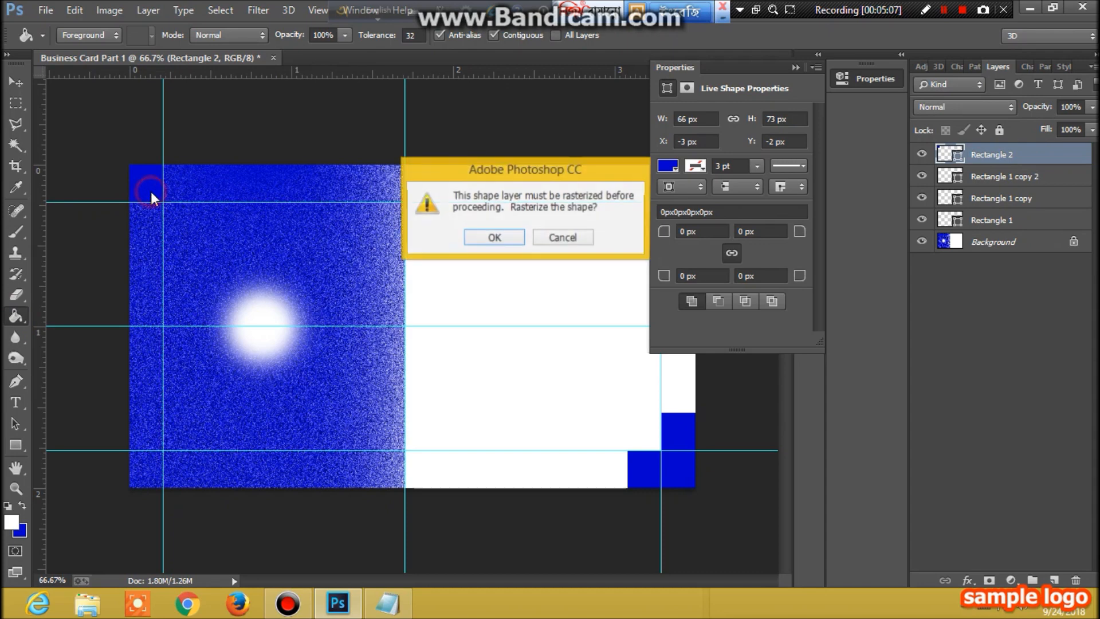
pyautogui.click(497, 238)
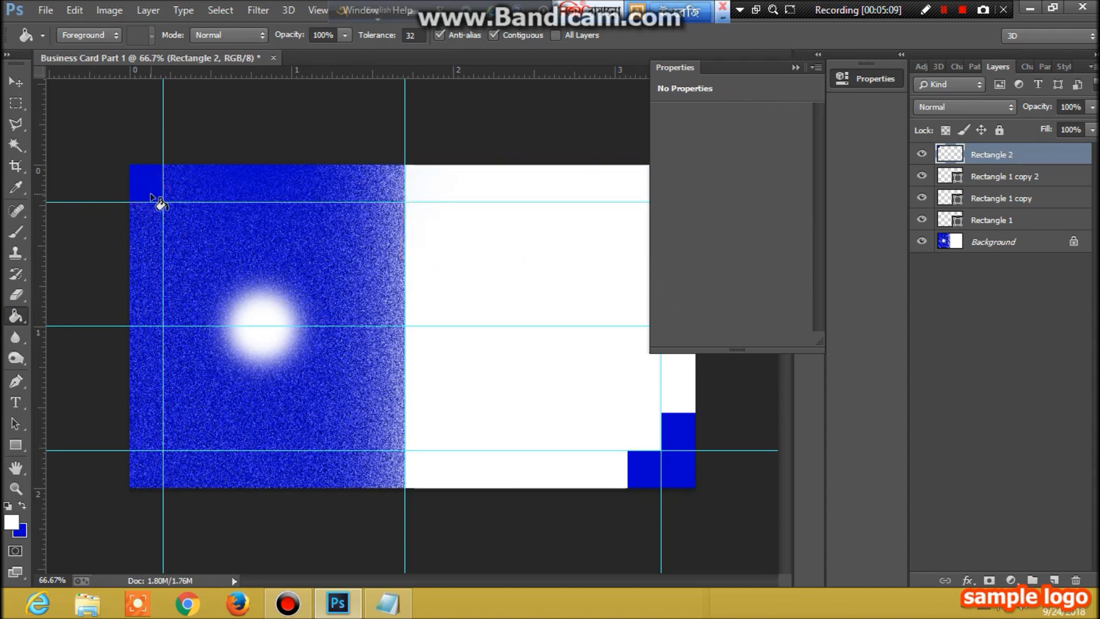
pyautogui.click(153, 197)
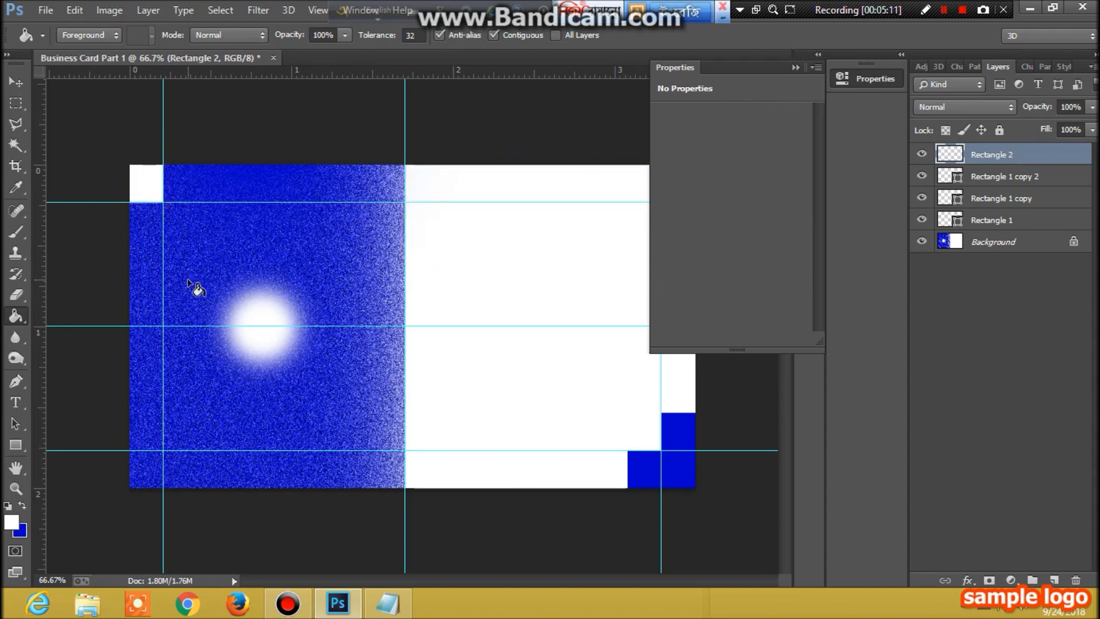
# Step: Duplicate the white rectangle to the right and nudge the copy until it sits flush beside the original along the card's top edge
pyautogui.press('alt')
pyautogui.click(16, 83)
pyautogui.moveTo(149, 193); pyautogui.dragTo(179, 197)
pyautogui.press('Up')
pyautogui.press('Up')
pyautogui.press('Up')
pyautogui.press('Up')
pyautogui.press('Left')
pyautogui.press('Left')
pyautogui.press('Left')
pyautogui.press('Left')
pyautogui.press('Right')
pyautogui.press('Right')
pyautogui.press('Right')
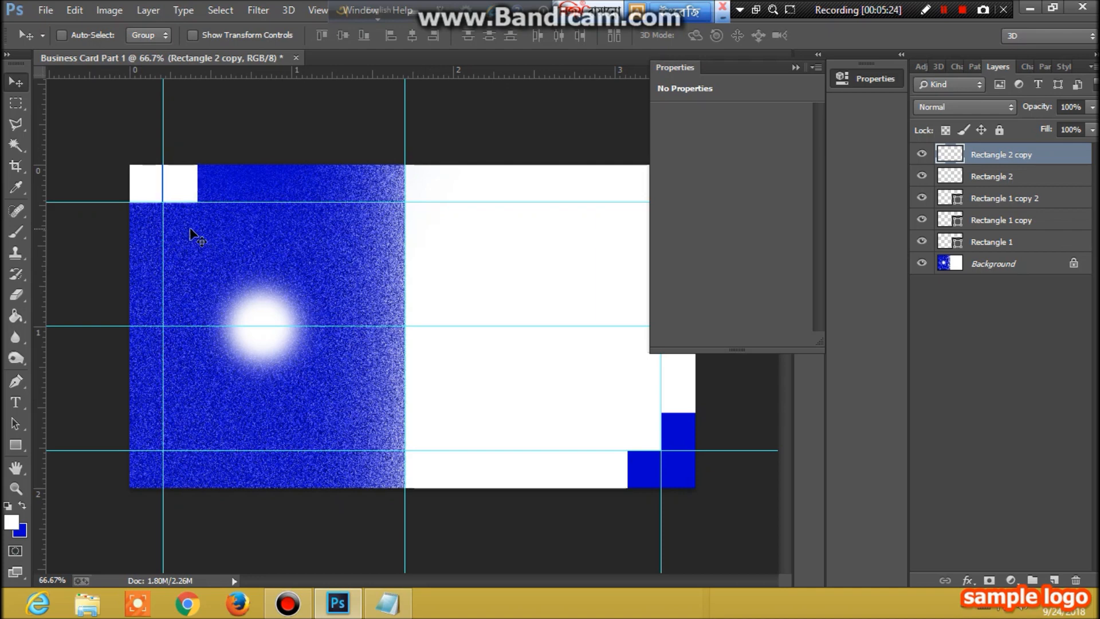
# Step: Duplicate the white square below the original corner square and nudge the copy flush with it along the card's left edge
pyautogui.click(180, 192)
pyautogui.moveTo(181, 195); pyautogui.dragTo(149, 236)
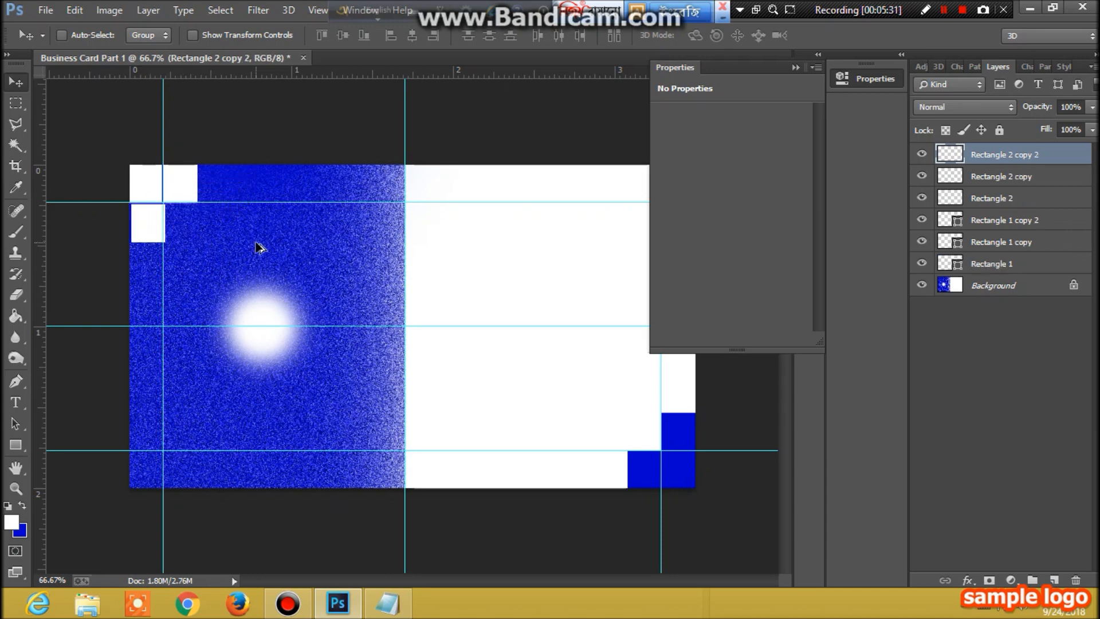
pyautogui.press('Left')
pyautogui.press('Left')
pyautogui.press('Left')
pyautogui.press('Left')
pyautogui.press('Up')
pyautogui.press('Up')
pyautogui.press('Up')
pyautogui.press('Up')
# Step: Remove the four guides at the corner squares, keeping only the central vertical and horizontal guides
pyautogui.click(796, 67)
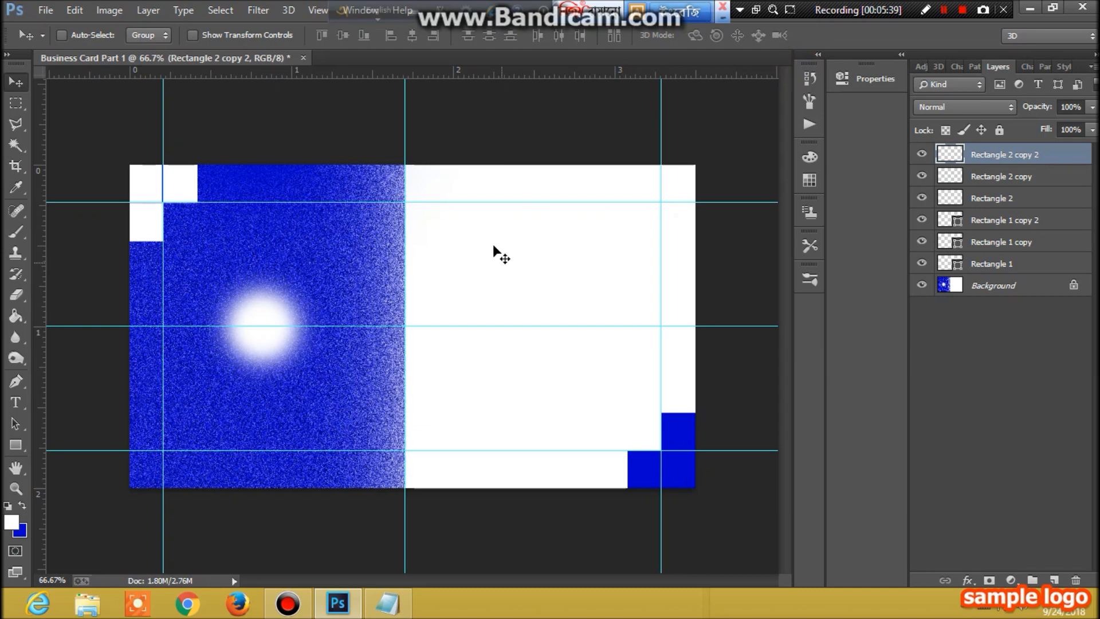
pyautogui.moveTo(490, 202); pyautogui.dragTo(492, 77)
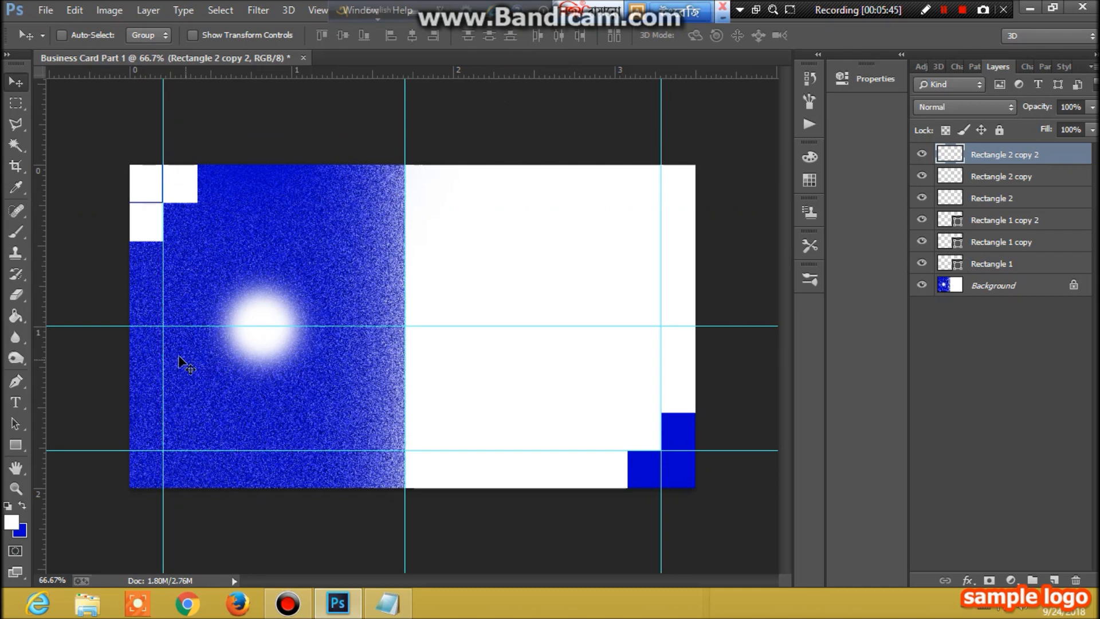
pyautogui.moveTo(162, 354); pyautogui.dragTo(44, 352)
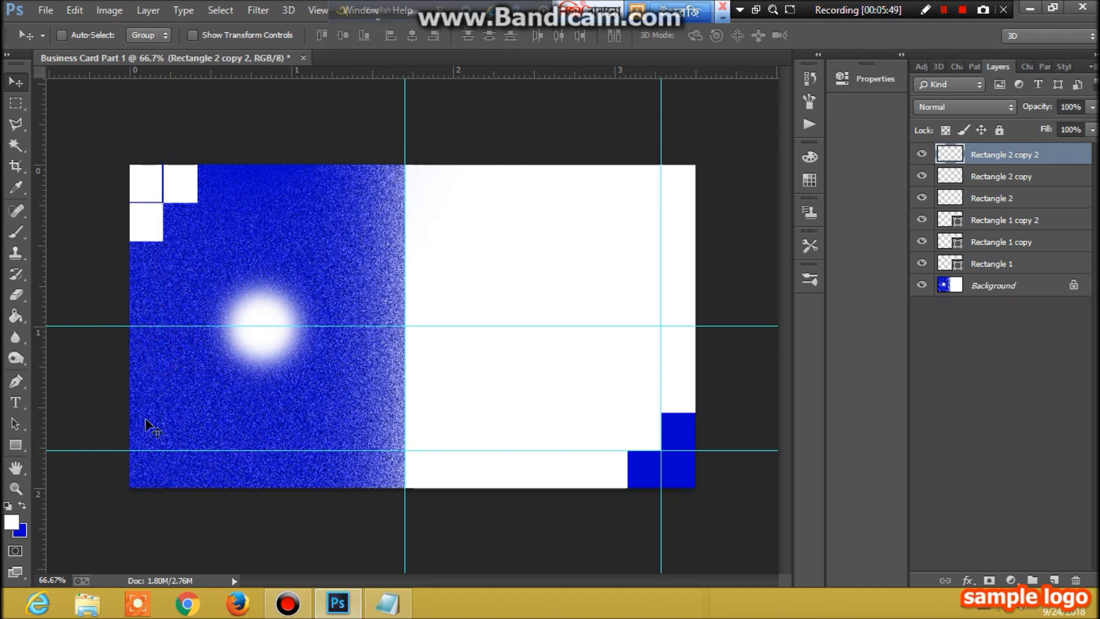
pyautogui.moveTo(552, 452); pyautogui.dragTo(550, 86)
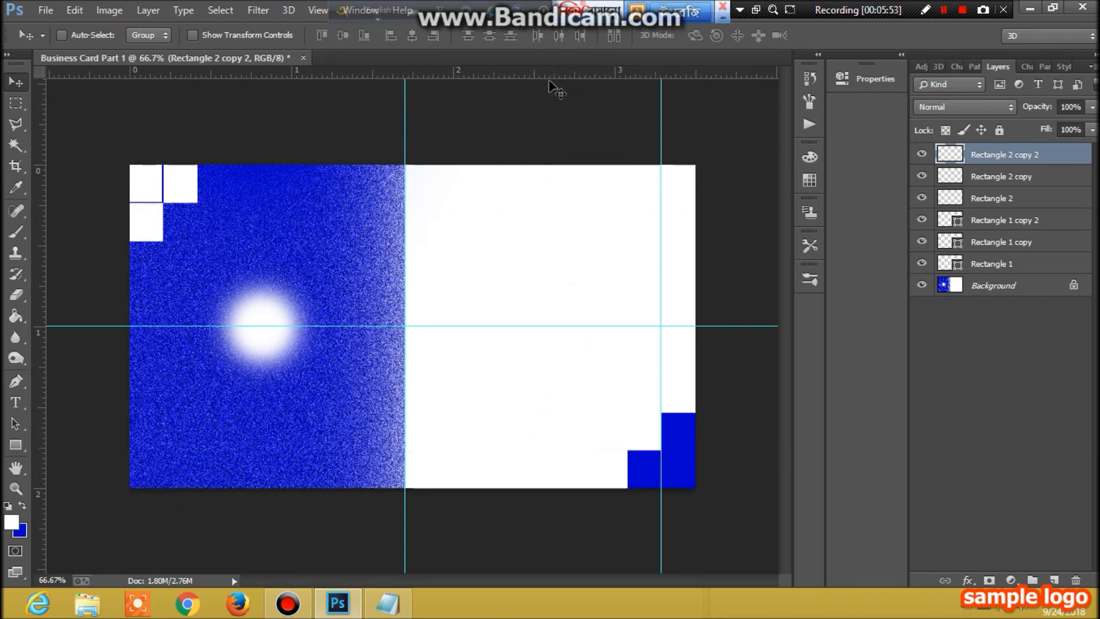
pyautogui.moveTo(663, 496); pyautogui.dragTo(46, 467)
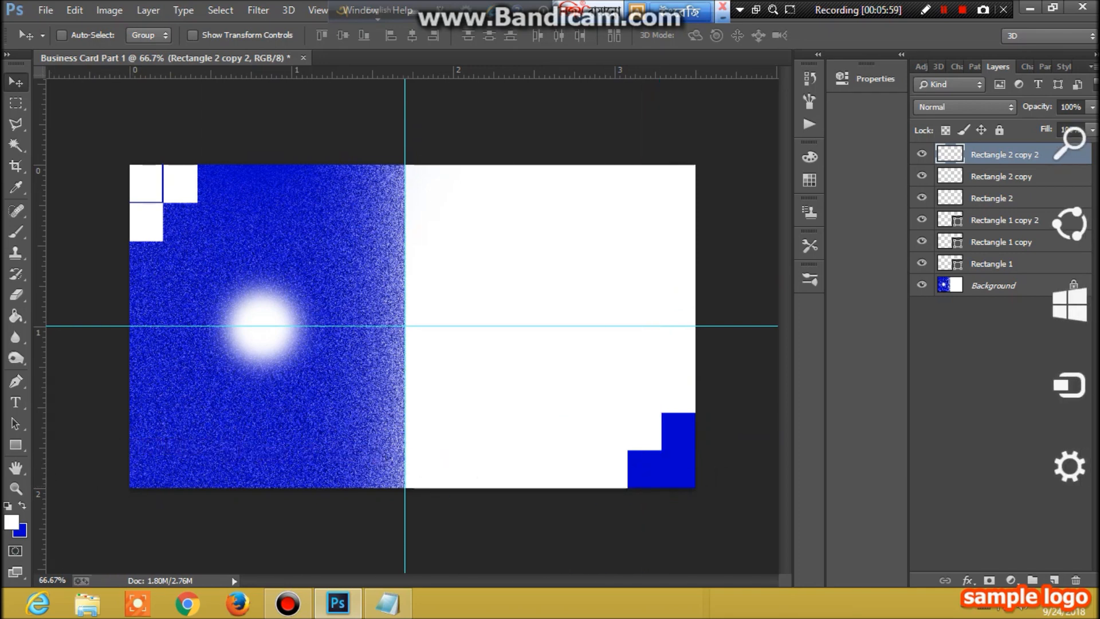
# Step: Nudge the left blue square of the lower-right group to the left, leaving a thin gap beside the corner square
pyautogui.click(1014, 226)
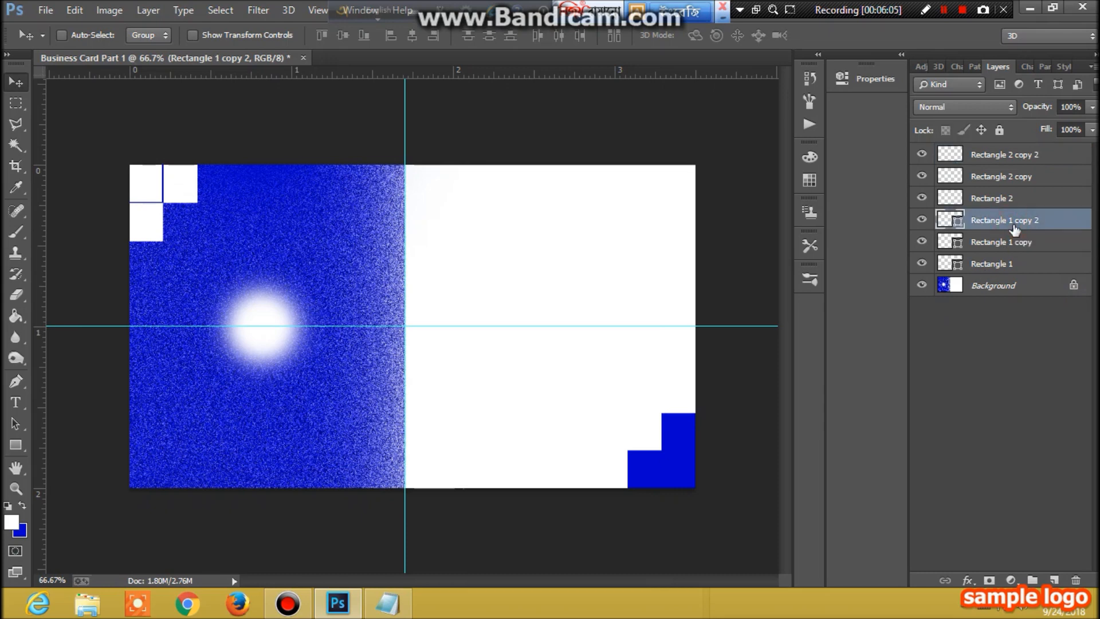
pyautogui.click(1019, 247)
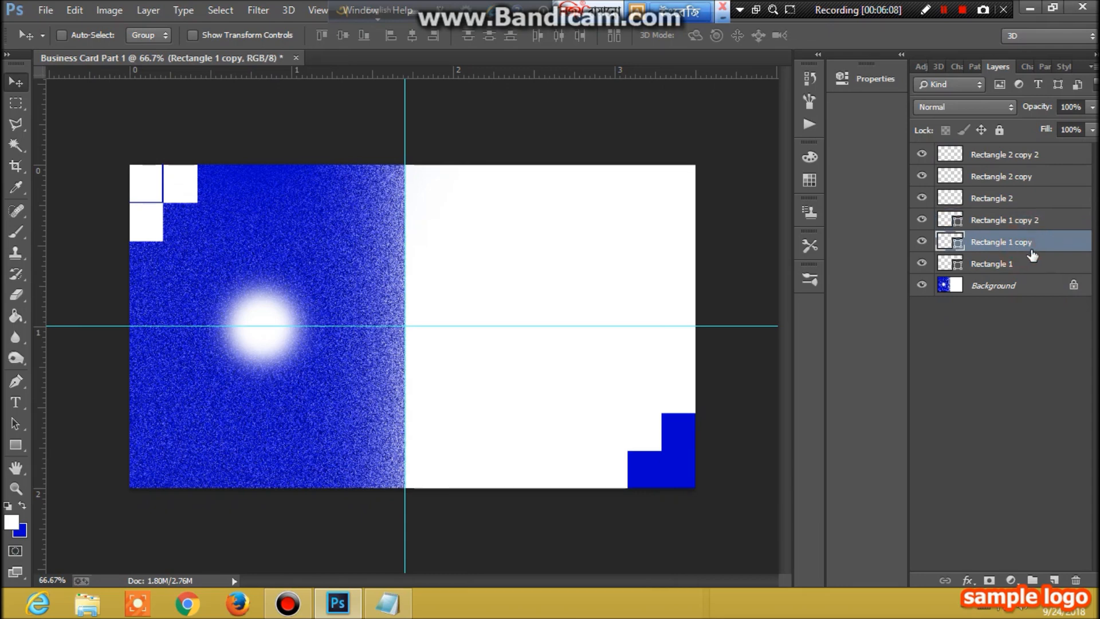
pyautogui.press('Up')
pyautogui.press('Up')
pyautogui.press('Down')
pyautogui.press('Left')
pyautogui.press('Left')
pyautogui.press('Left')
pyautogui.click(1014, 265)
pyautogui.press('Up')
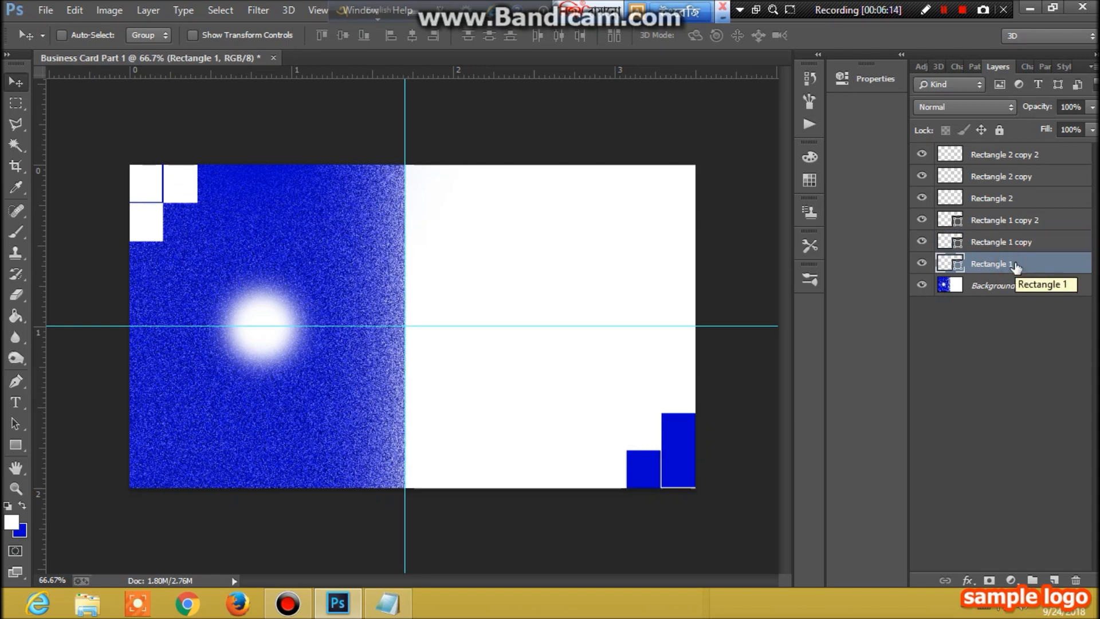
pyautogui.press('Down')
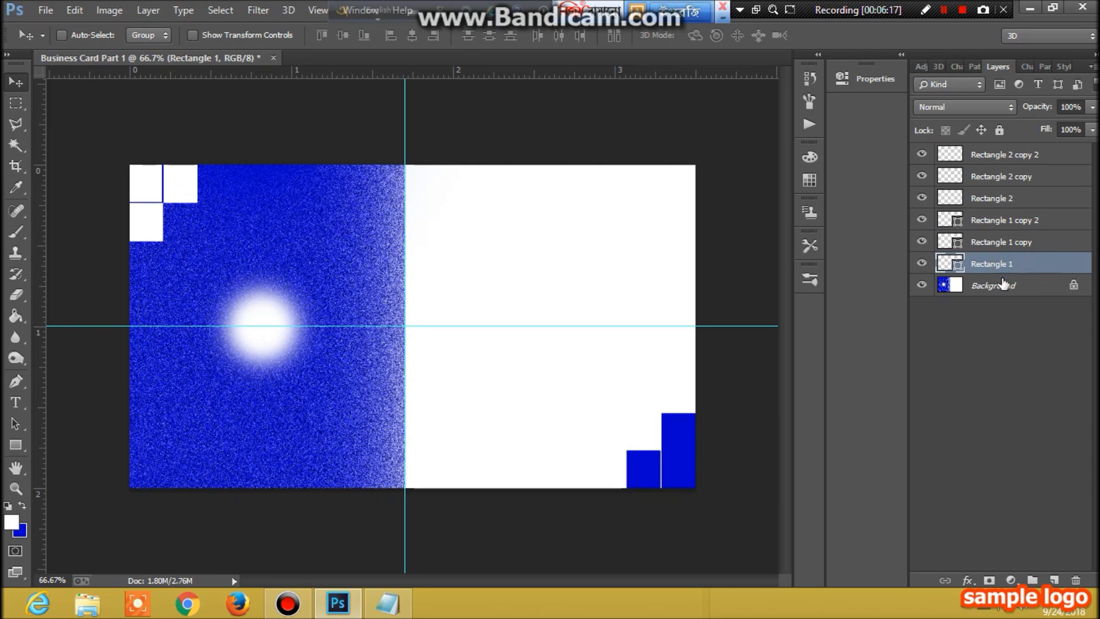
# Step: Nudge the upper blue square of the lower-right group up, leaving a thin gap above the corner square
pyautogui.click(989, 222)
pyautogui.press('Up')
pyautogui.press('Up')
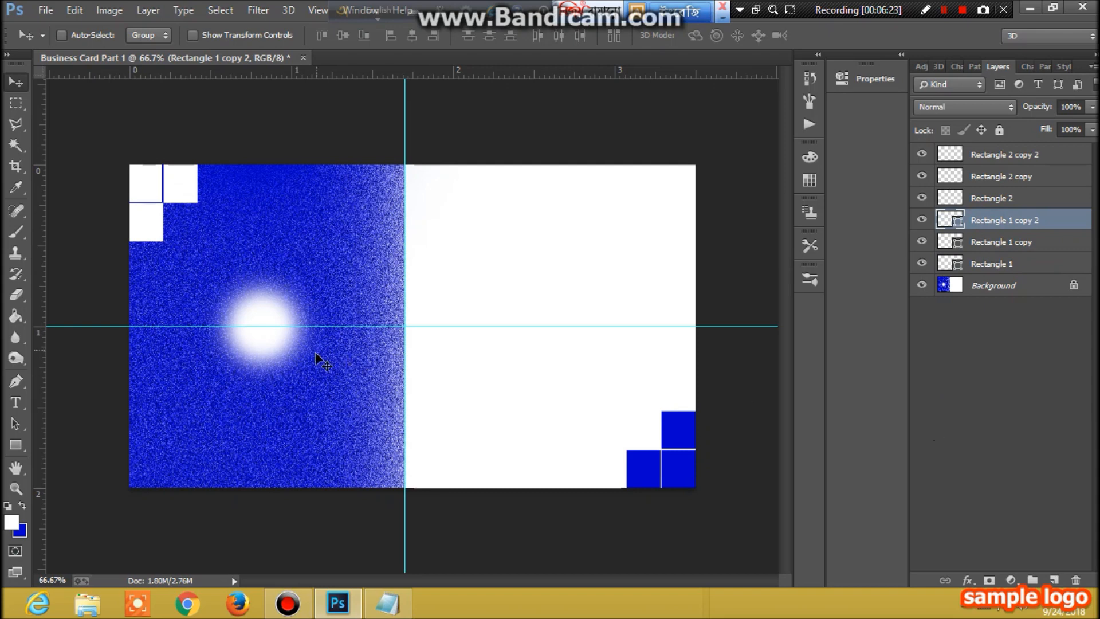
# Step: Fine-tune the vertical position of the second white square along the card's top edge
pyautogui.click(995, 200)
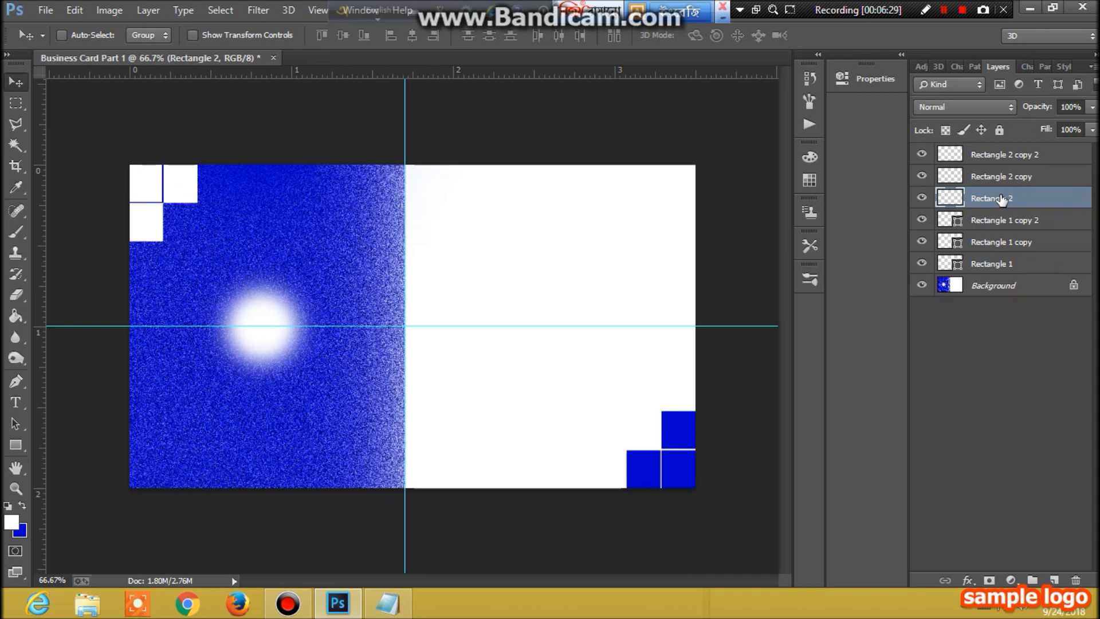
pyautogui.click(1001, 178)
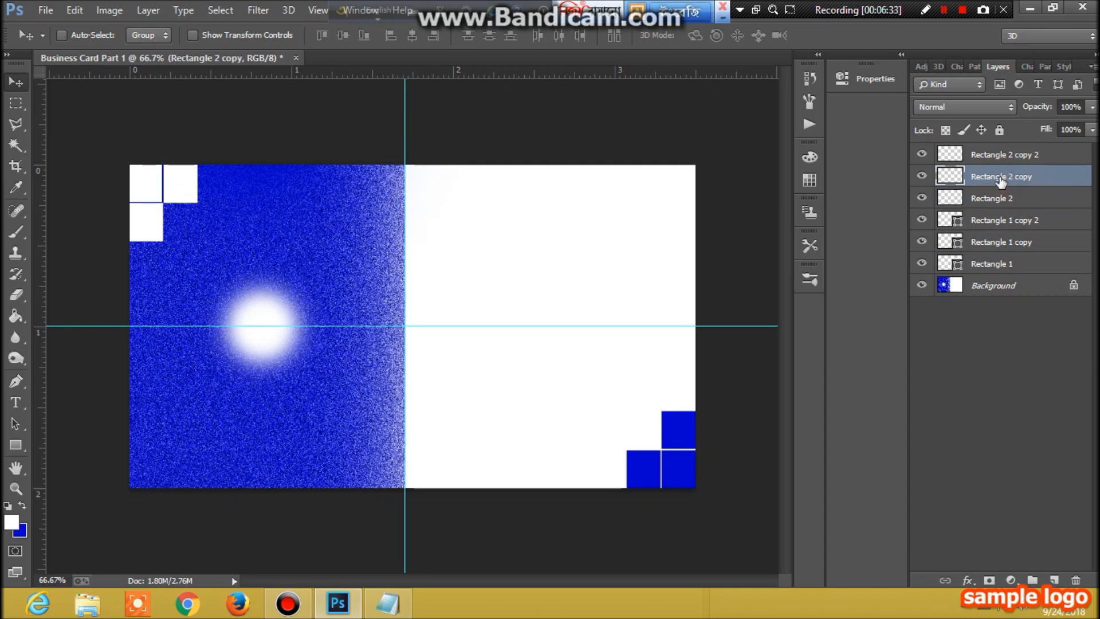
pyautogui.press('Down')
pyautogui.press('Down')
pyautogui.press('Down')
pyautogui.press('Up')
pyautogui.press('Up')
pyautogui.press('Up')
# Step: Nudge the lower white square down, leaving a thin gap beneath the white corner square
pyautogui.click(1021, 155)
pyautogui.press('Down')
pyautogui.press('Down')
pyautogui.press('Down')
pyautogui.press('Down')
pyautogui.press('Down')
pyautogui.press('Down')
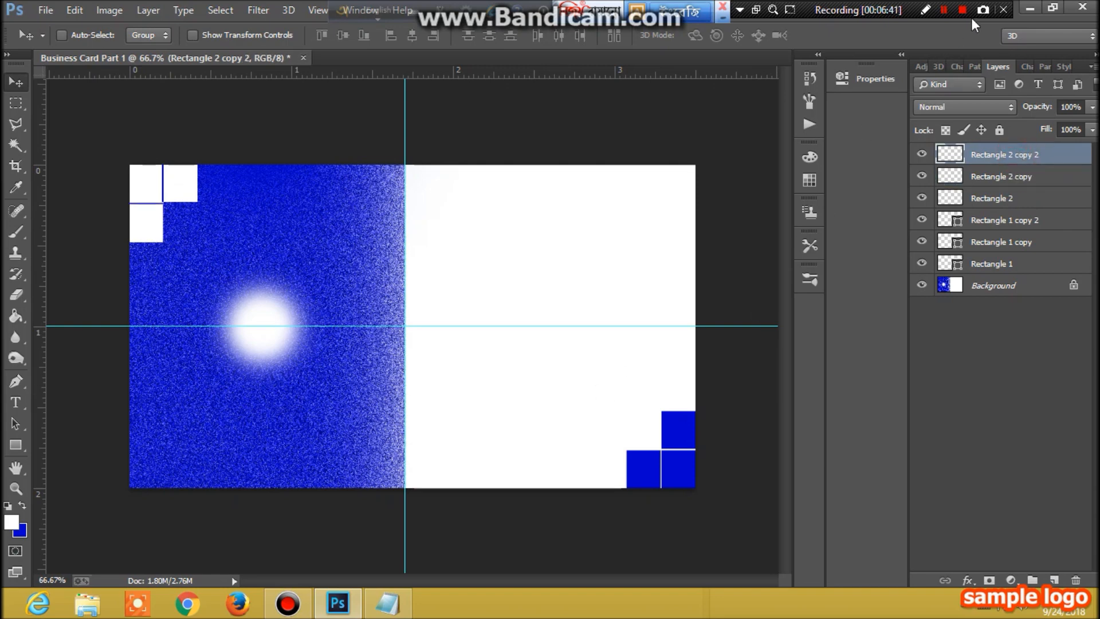
# Step: Switch to Notepad, add the step "6. Type tool slect" to the notes and return to Photoshop
pyautogui.click(943, 10)
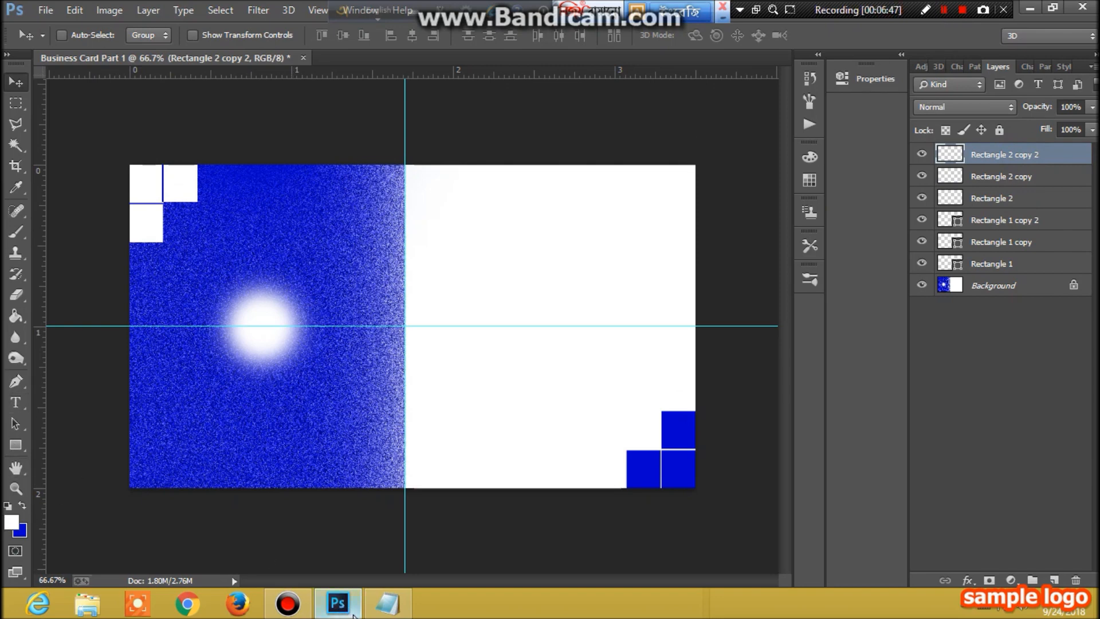
pyautogui.click(388, 603)
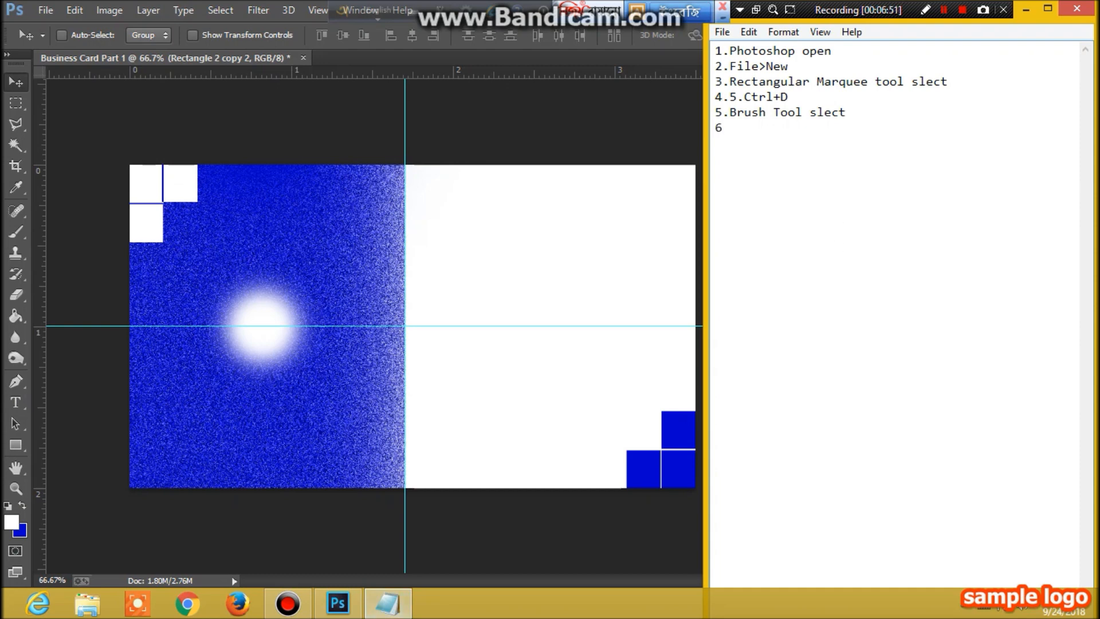
pyautogui.write('T')
pyautogui.write('ype tool slect')
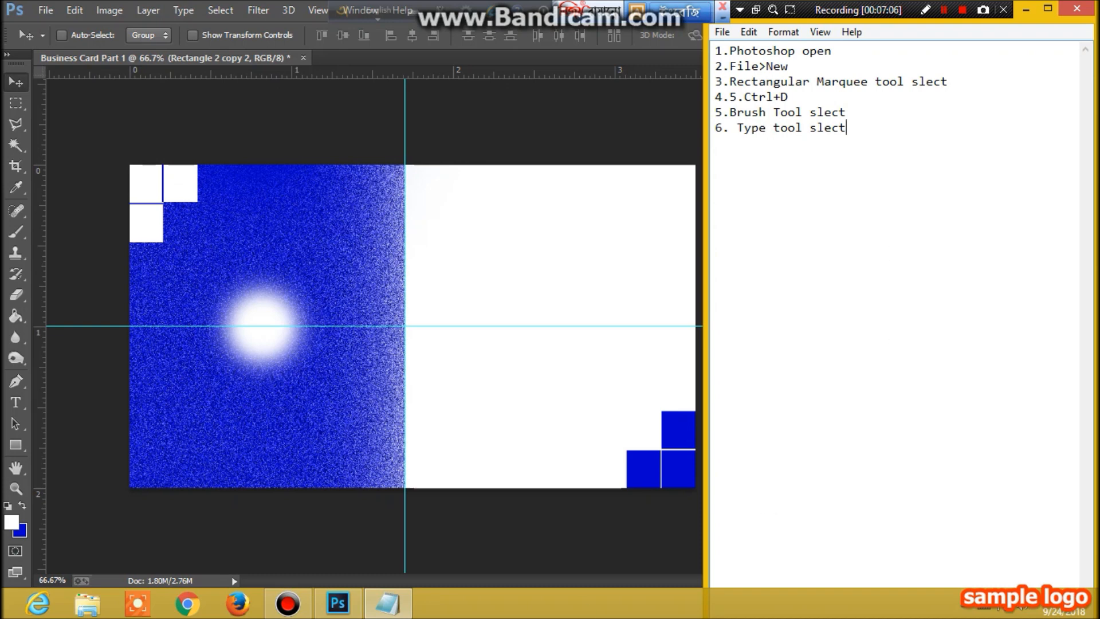
pyautogui.click(378, 609)
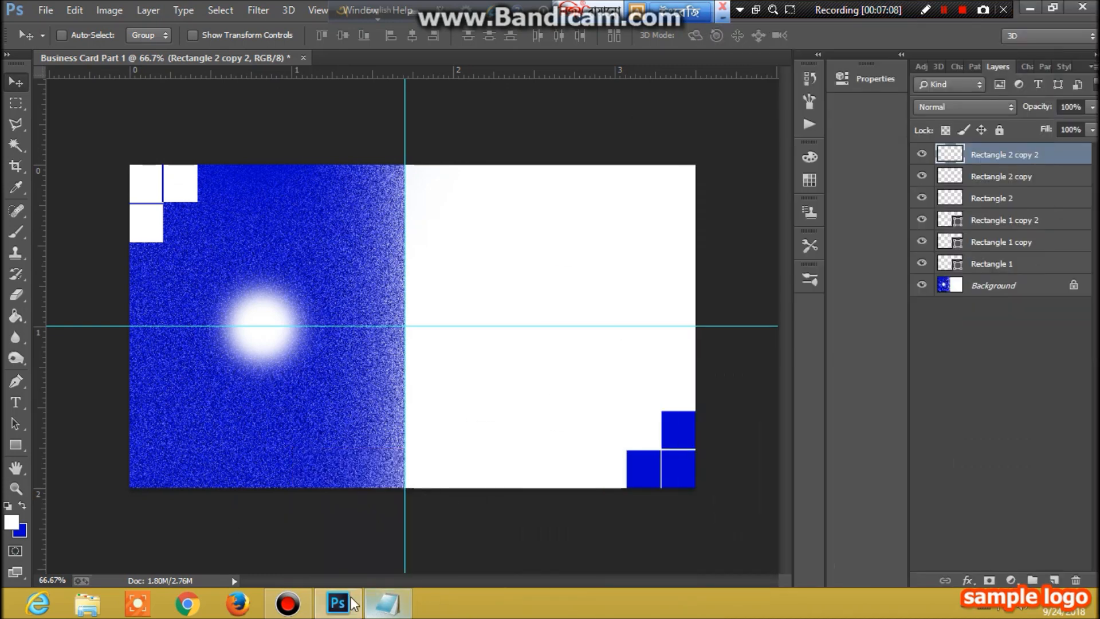
# Step: Start a Tahoma Regular 10 pt white text layer on the blue area, just beside the lower white square
pyautogui.click(16, 402)
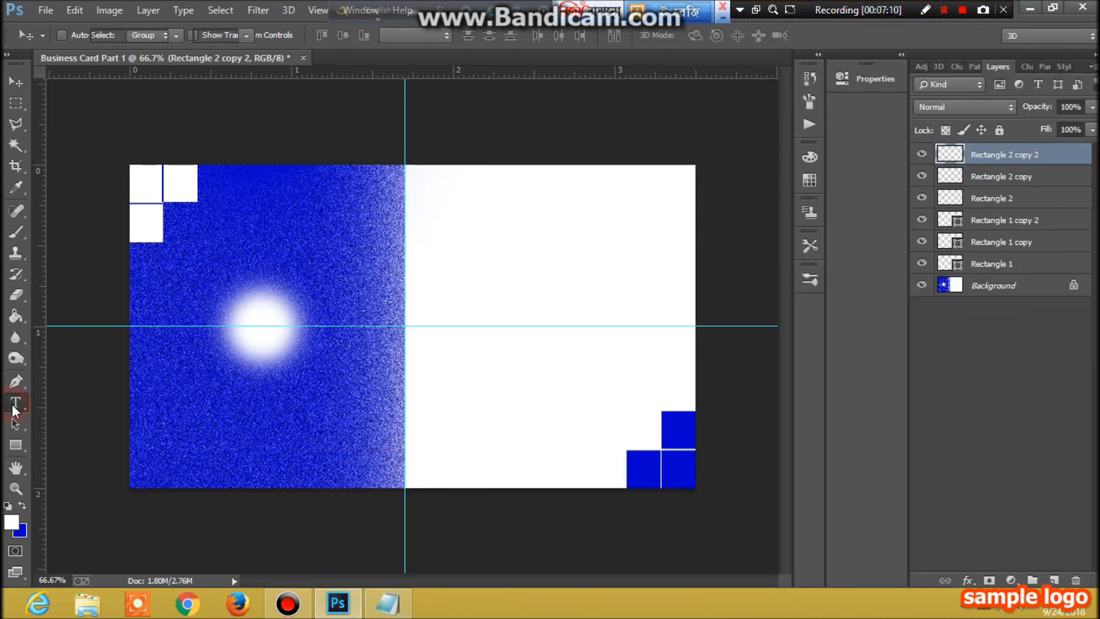
pyautogui.click(79, 401)
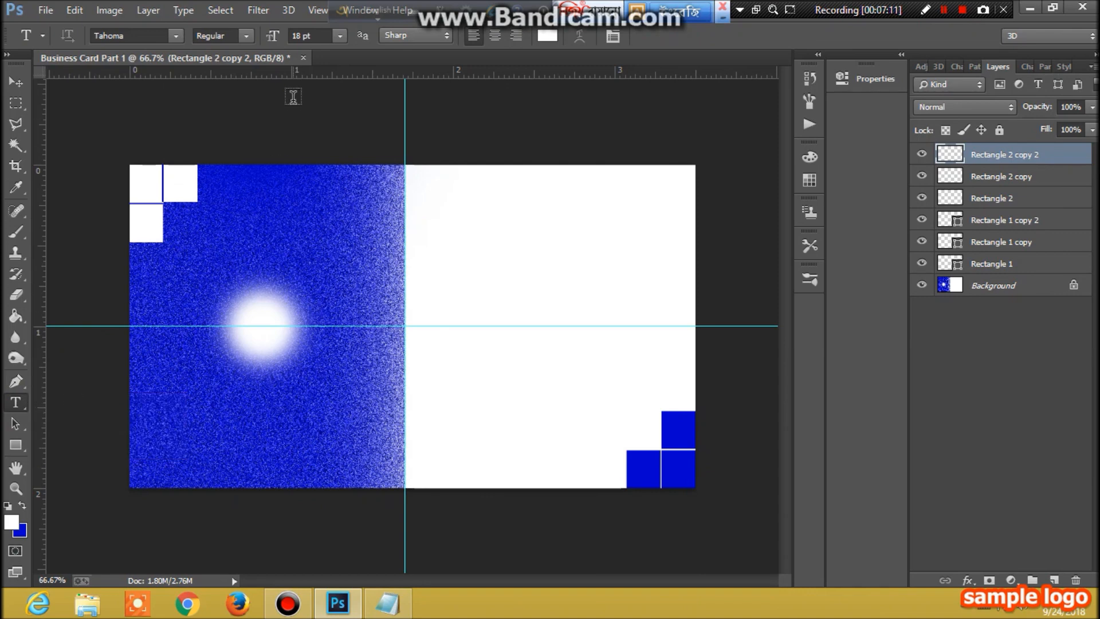
pyautogui.click(341, 37)
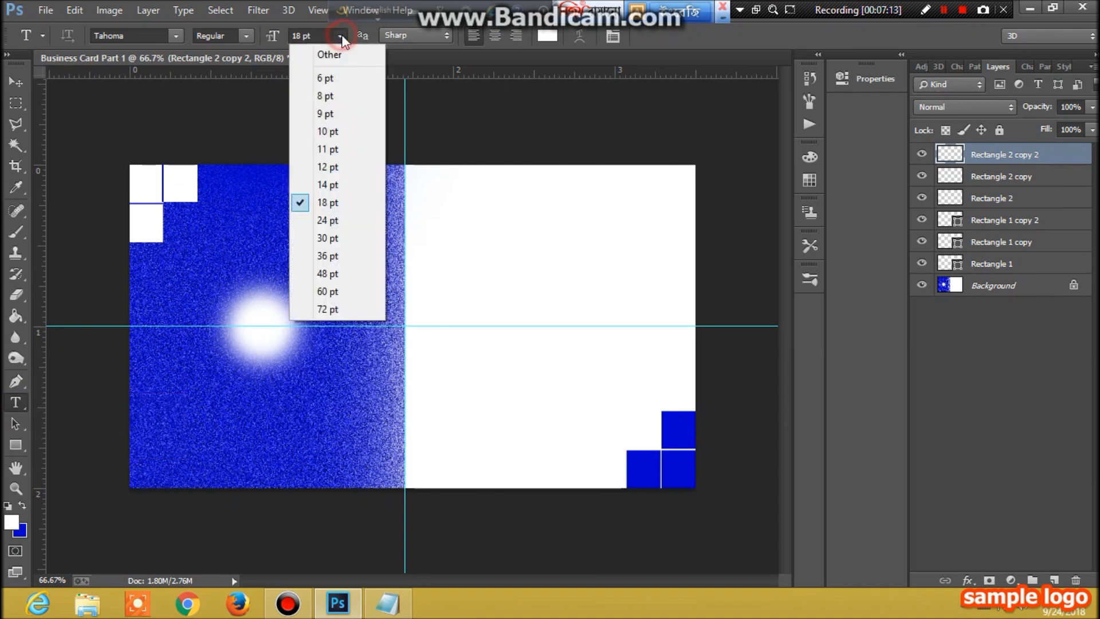
pyautogui.click(331, 131)
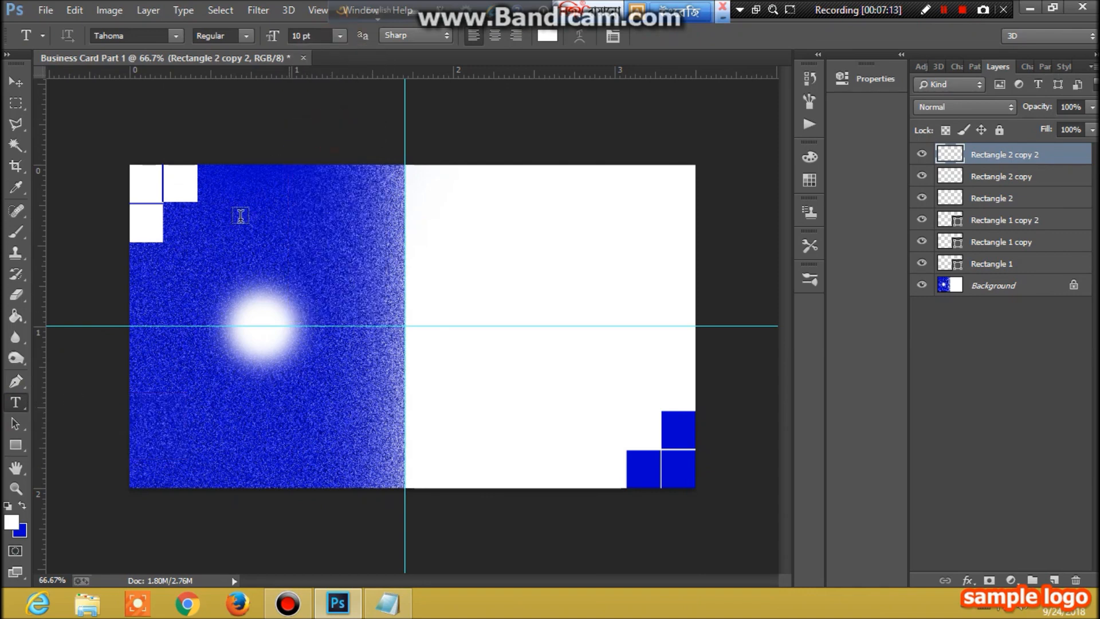
pyautogui.click(201, 230)
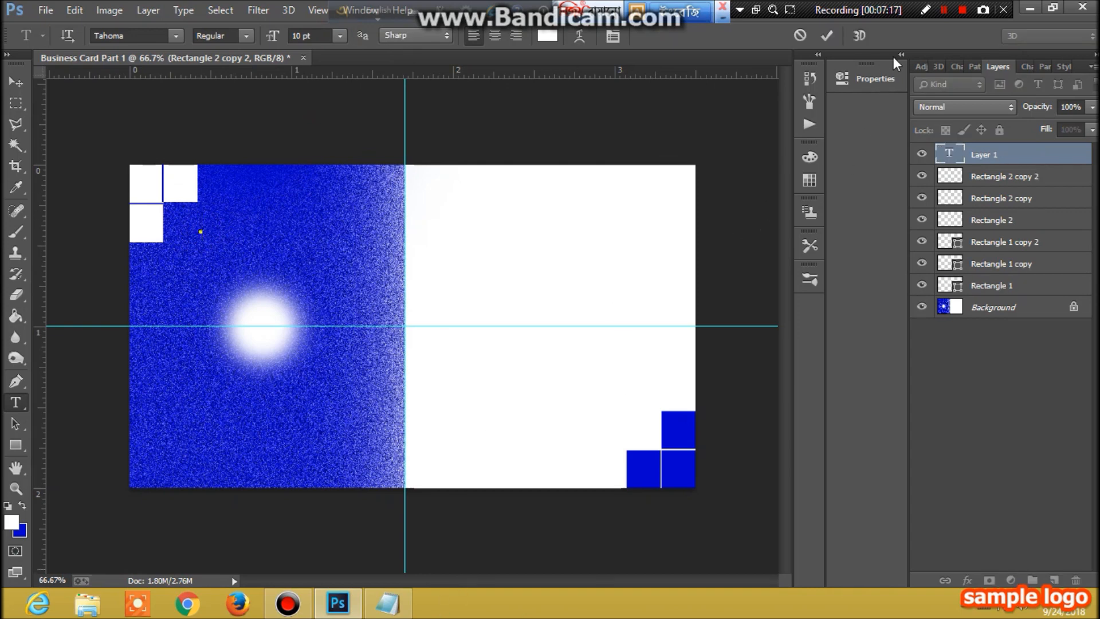
pyautogui.click(942, 10)
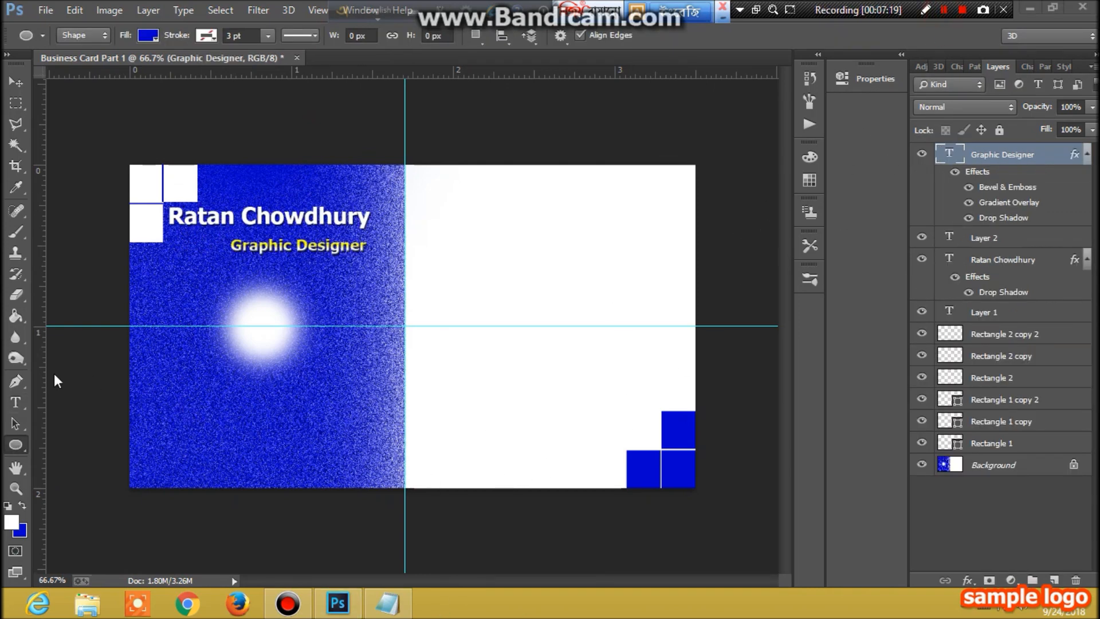
# Step: Draw a blue ellipse about 55 by 54 px just below and right of the intersection of the two central guides
pyautogui.click(20, 453)
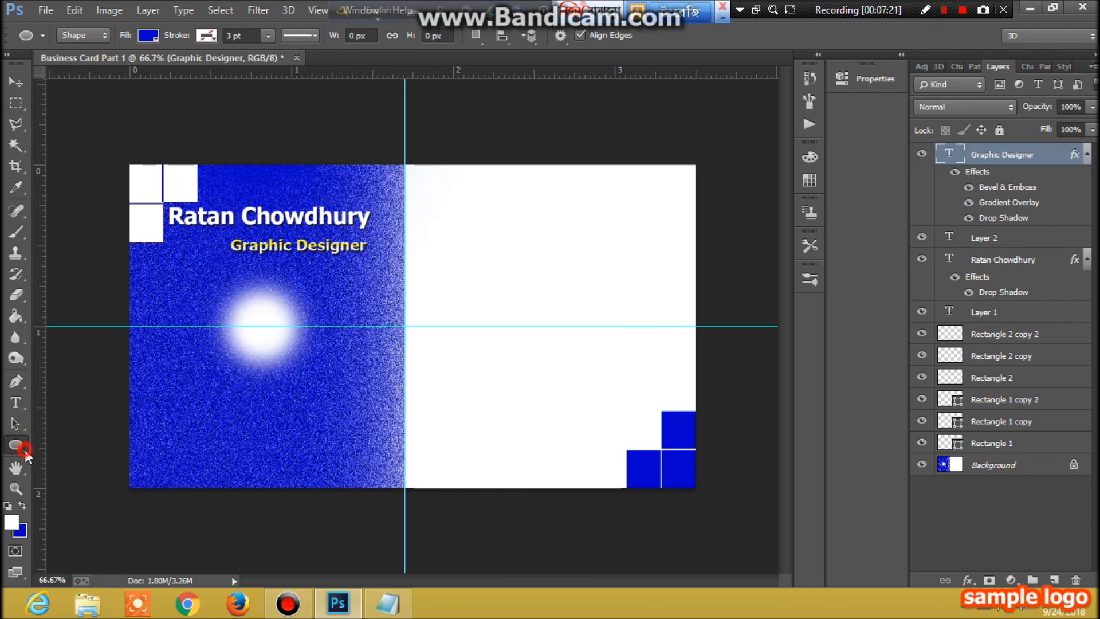
pyautogui.rightClick(25, 449)
pyautogui.click(70, 472)
pyautogui.moveTo(408, 326); pyautogui.dragTo(434, 356)
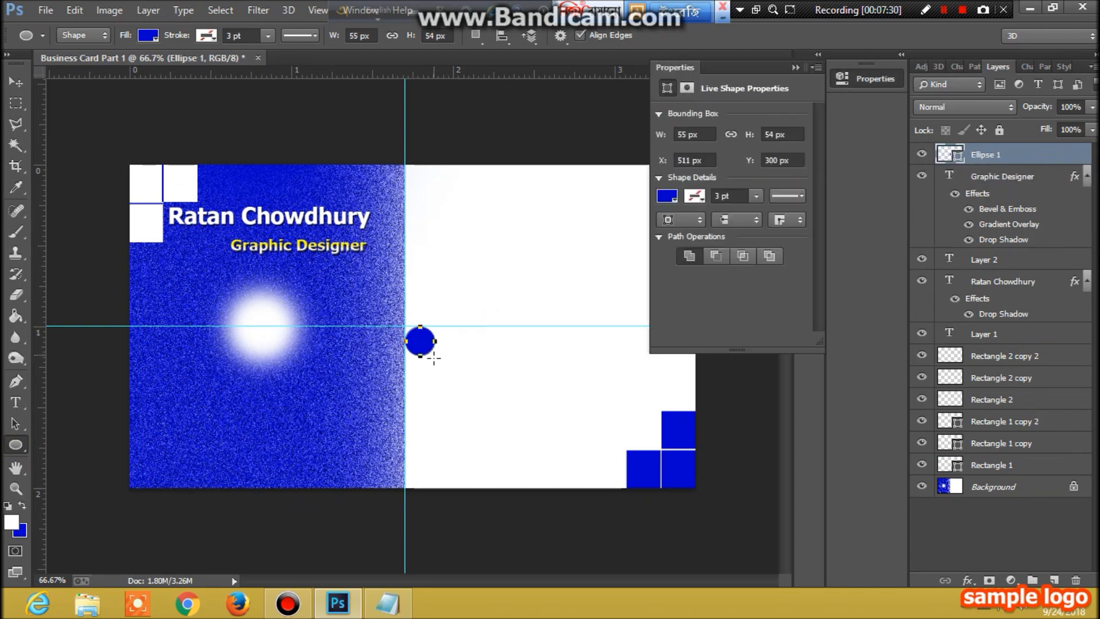
pyautogui.click(945, 10)
pyautogui.click(945, 10)
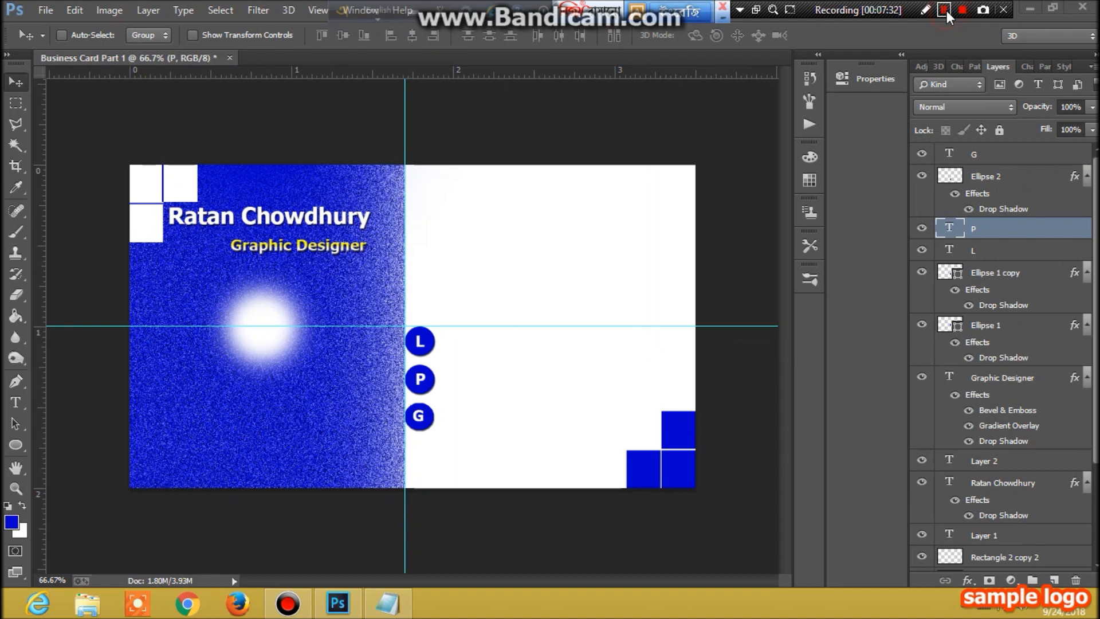
# Step: Switch to Notepad and highlight the notes "1st part end" and "8.2nd part"
pyautogui.click(388, 603)
pyautogui.moveTo(824, 146); pyautogui.dragTo(731, 142)
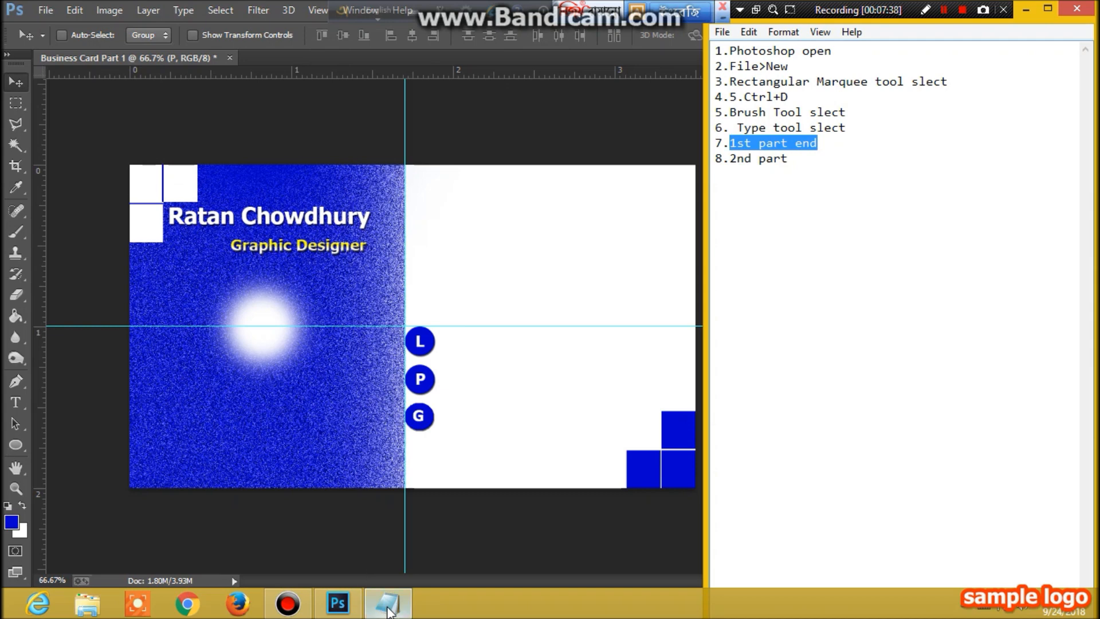
pyautogui.click(790, 162)
pyautogui.moveTo(791, 163); pyautogui.dragTo(717, 161)
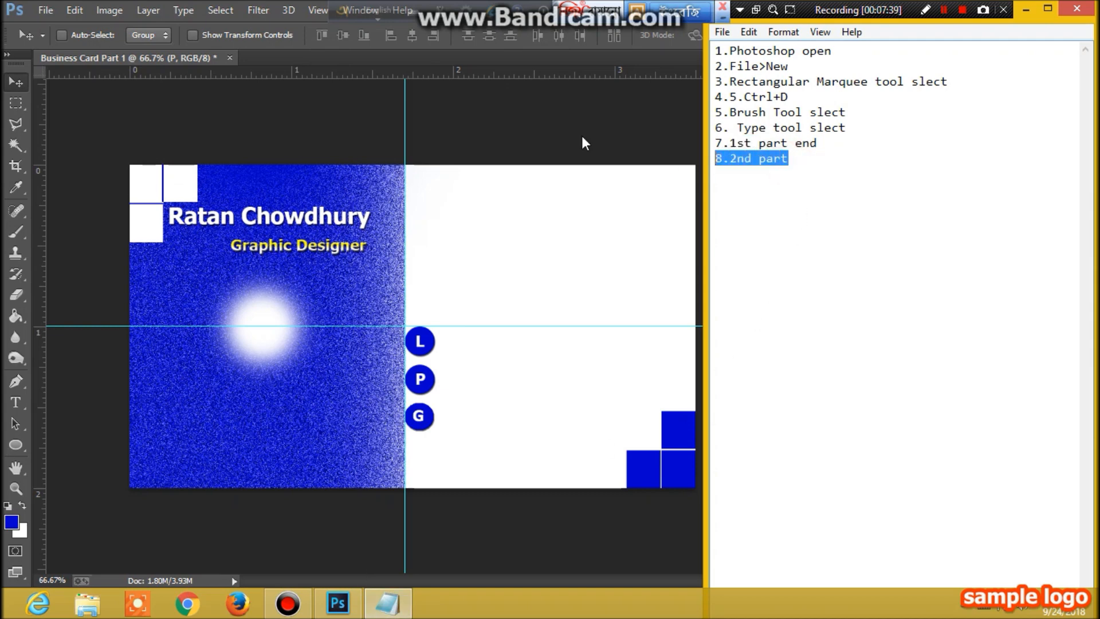
# Step: Return to Photoshop and create a document named "Part 2", 3.5 by 2 inches, 300 pixels/inch, RGB Color, with a white background
pyautogui.click(46, 10)
pyautogui.click(61, 27)
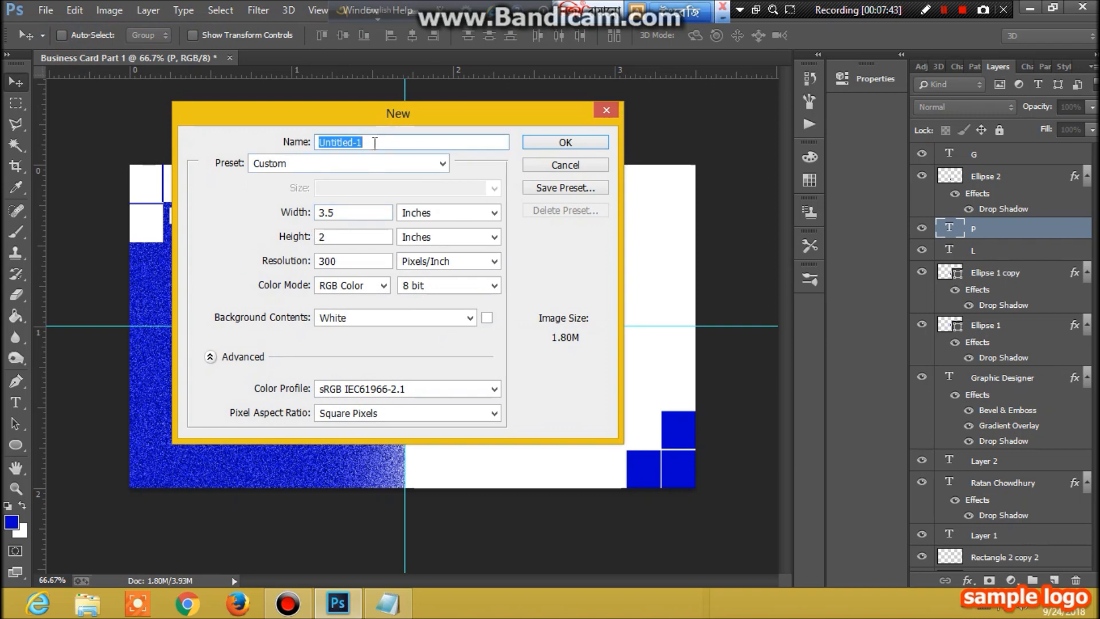
pyautogui.write('Part 2')
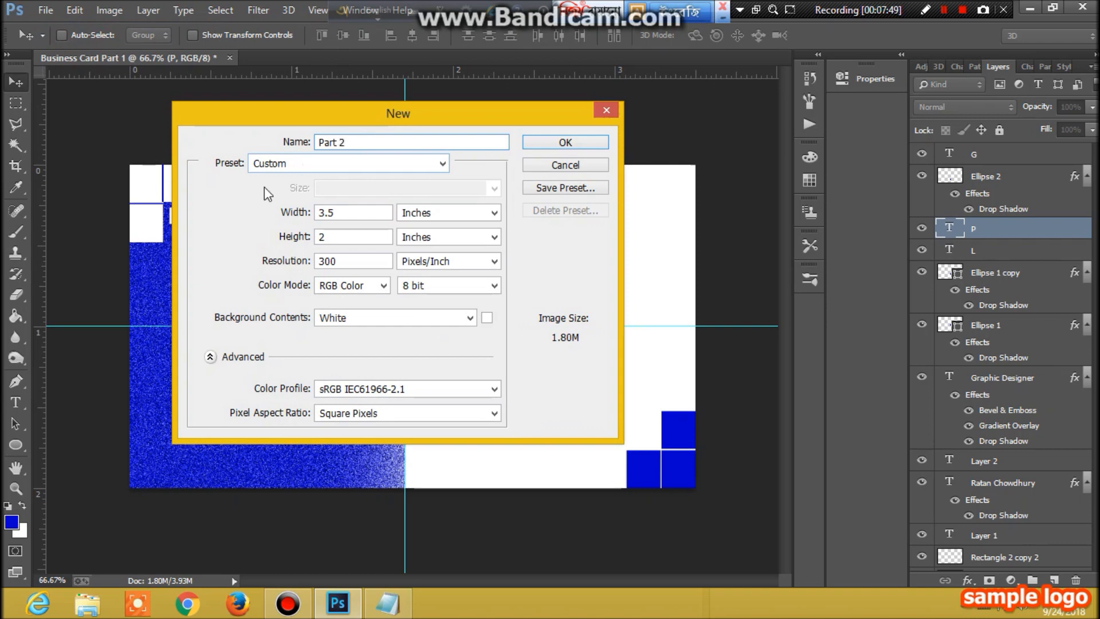
pyautogui.click(561, 148)
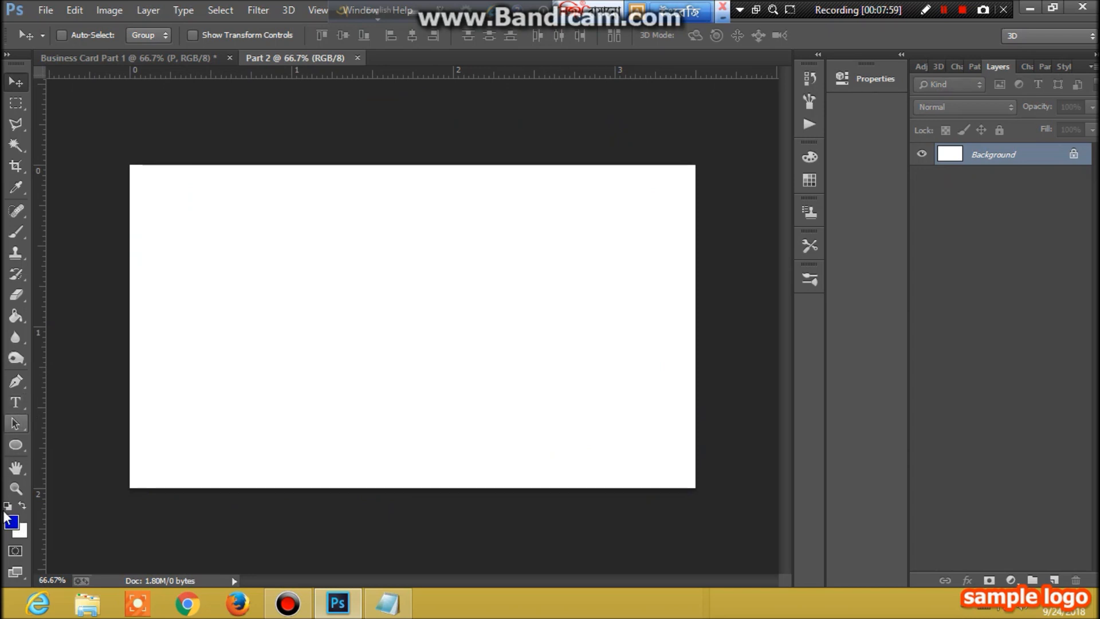
# Step: Fill the white background with the blue foreground color and apply a Gaussian Blur filter to it
pyautogui.click(18, 316)
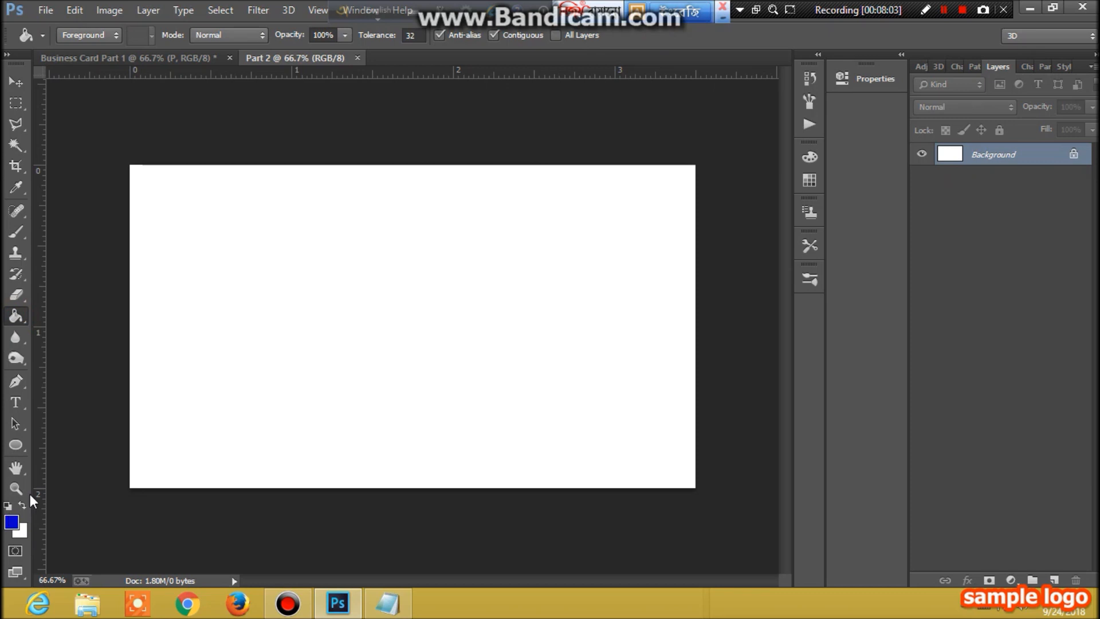
pyautogui.click(386, 346)
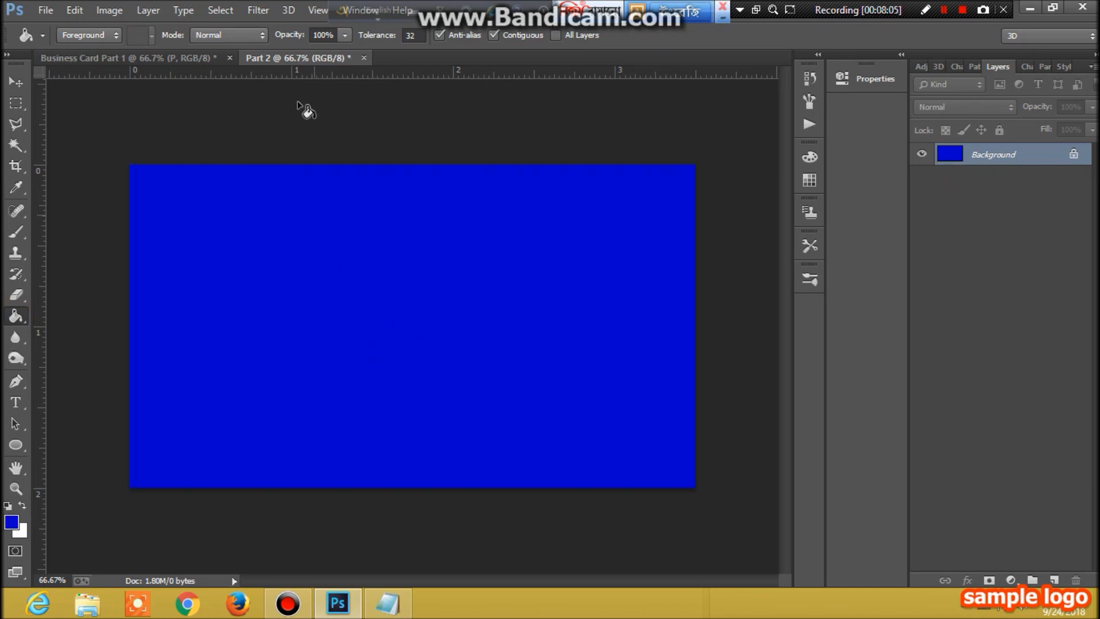
pyautogui.click(258, 14)
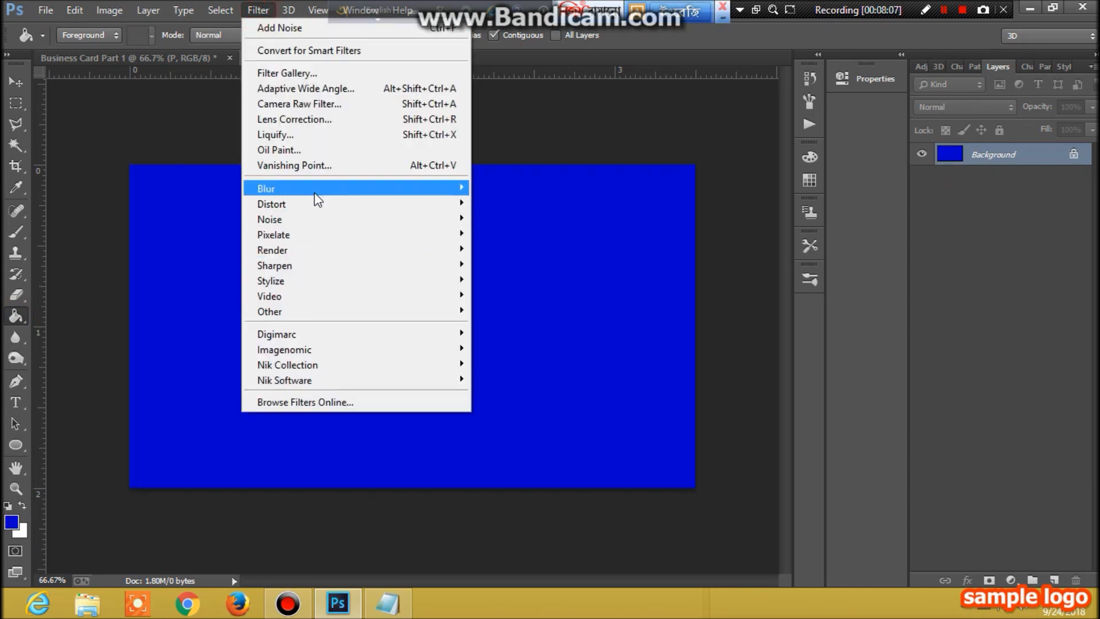
pyautogui.moveTo(312, 192)
pyautogui.click(537, 303)
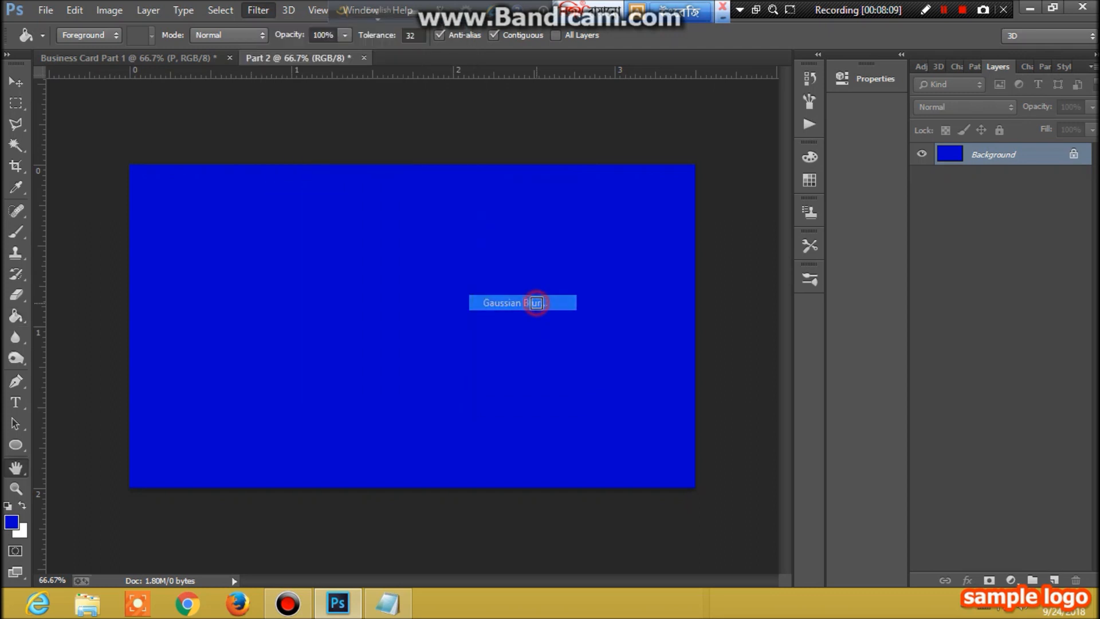
pyautogui.click(768, 140)
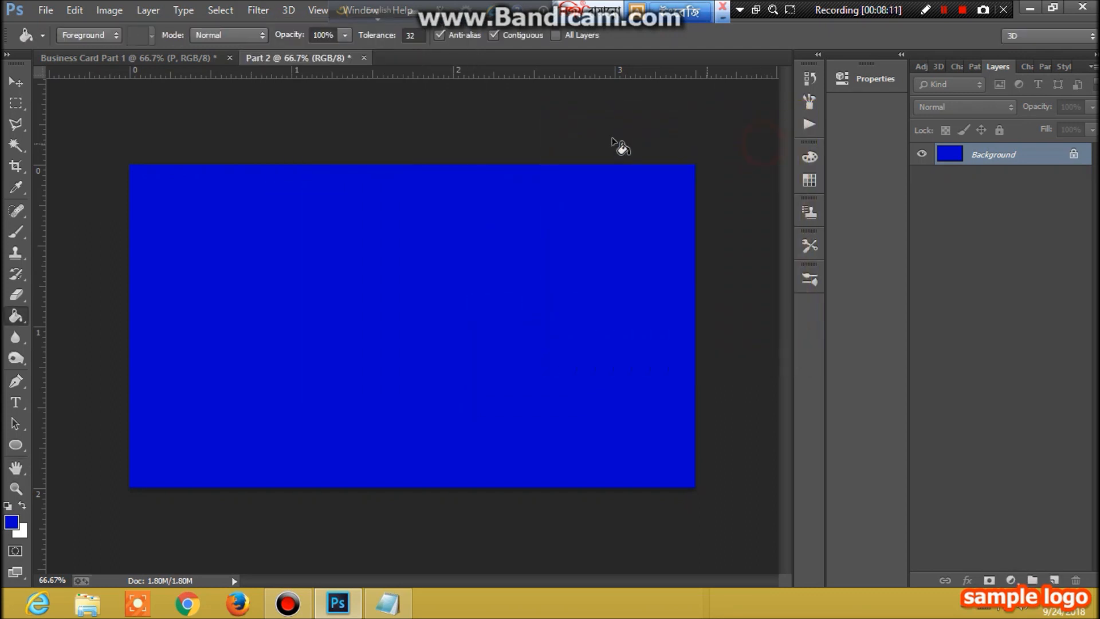
# Step: Add monochromatic Gaussian noise of 25.98% to the blue background
pyautogui.click(258, 11)
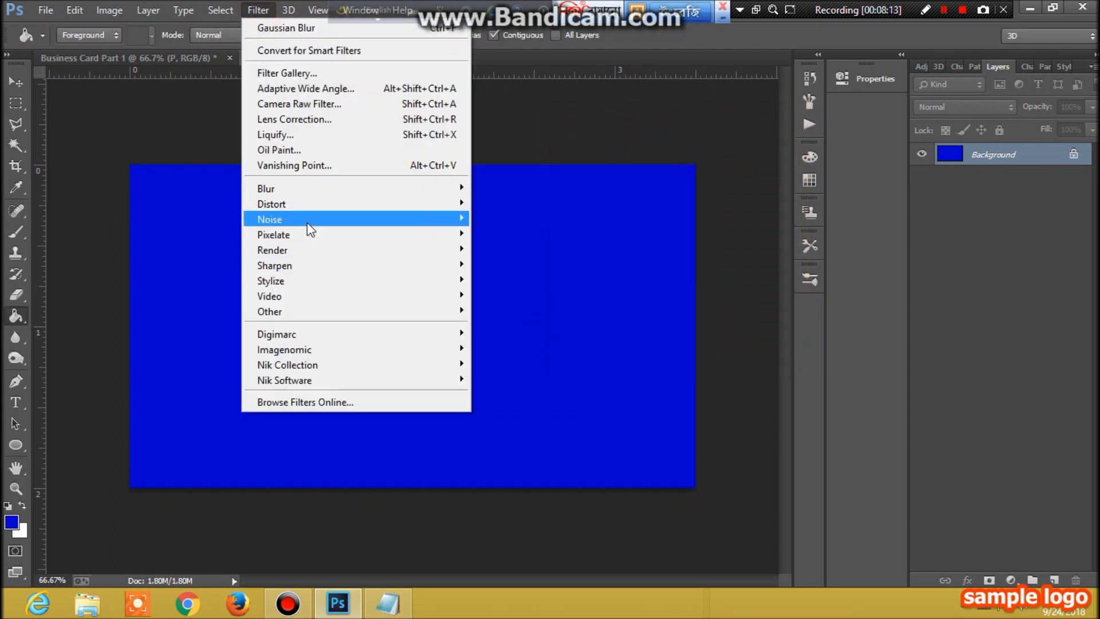
pyautogui.moveTo(310, 219)
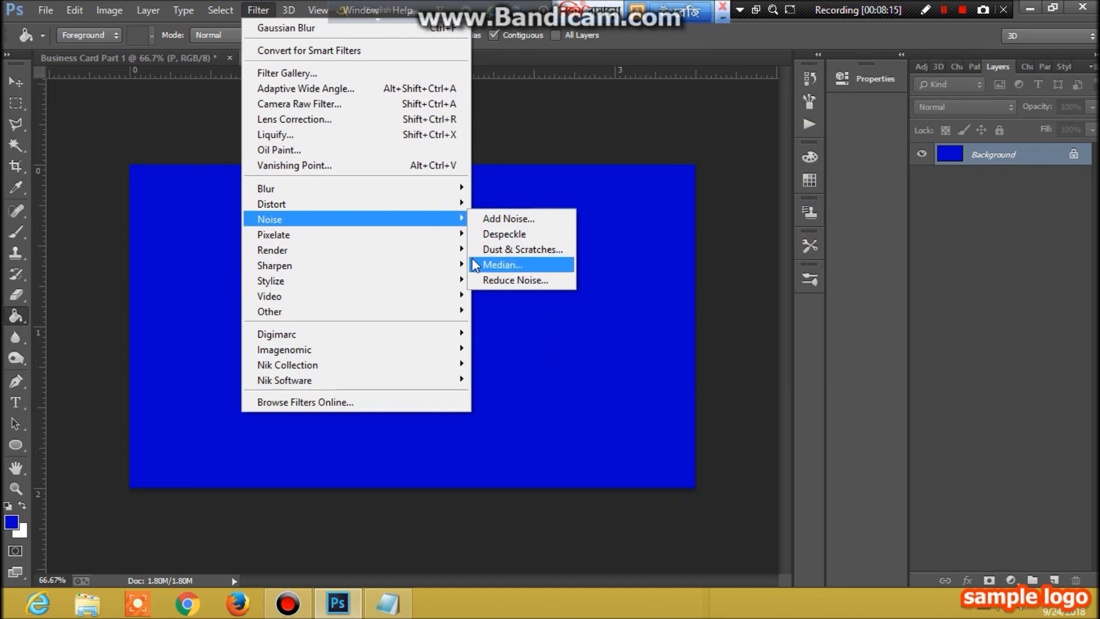
pyautogui.moveTo(421, 222)
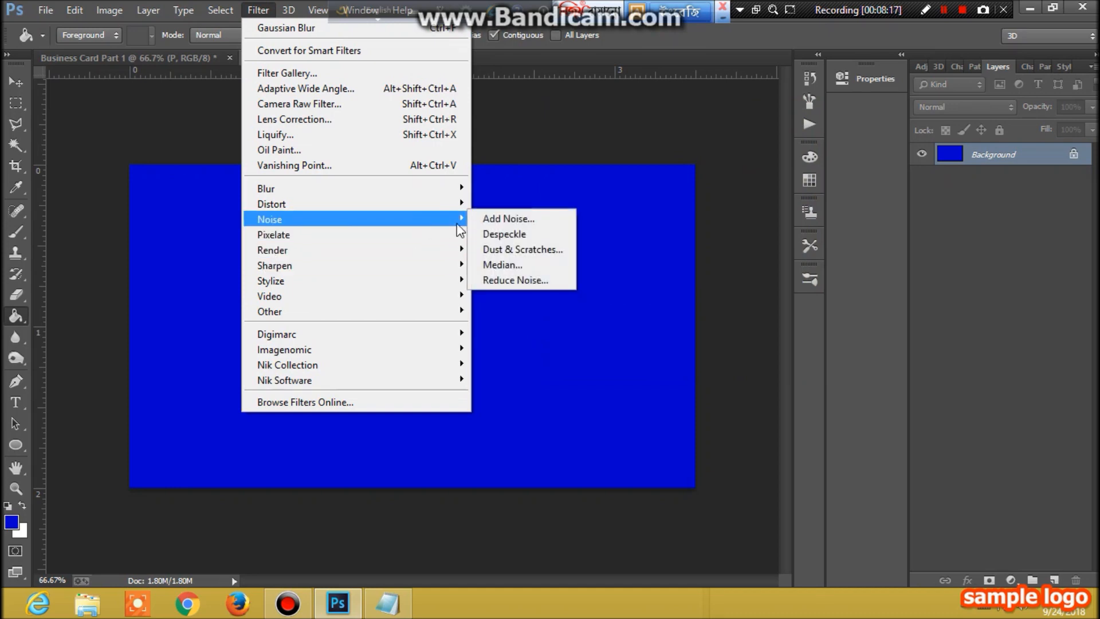
pyautogui.click(507, 217)
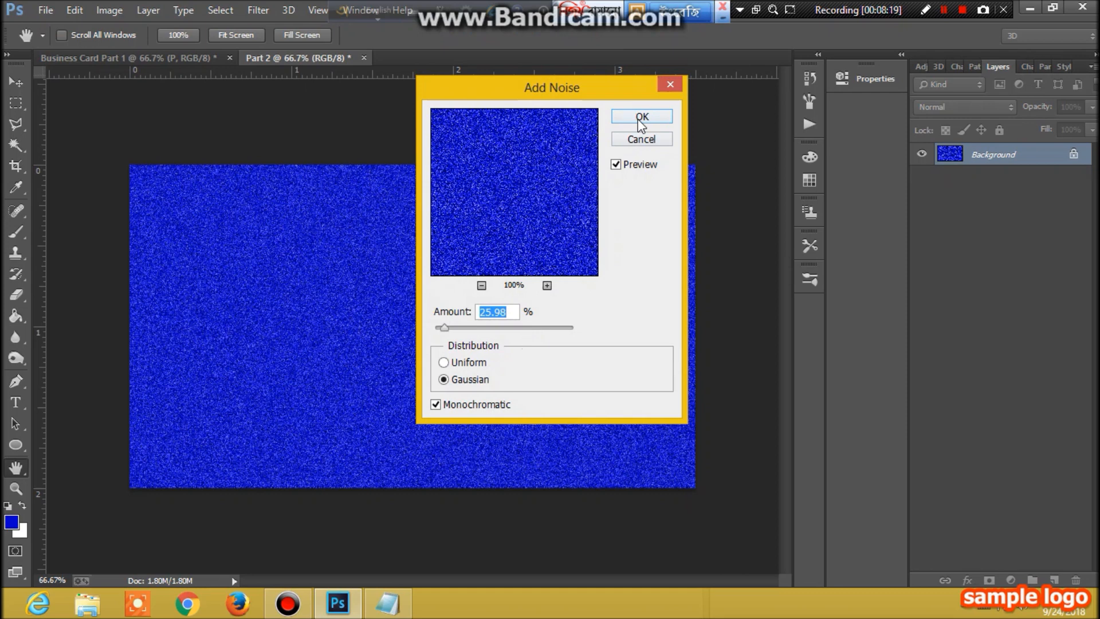
pyautogui.click(635, 117)
# Step: Enlarge the soft brush to 600 px and dab blue once near the center of the card
pyautogui.click(21, 235)
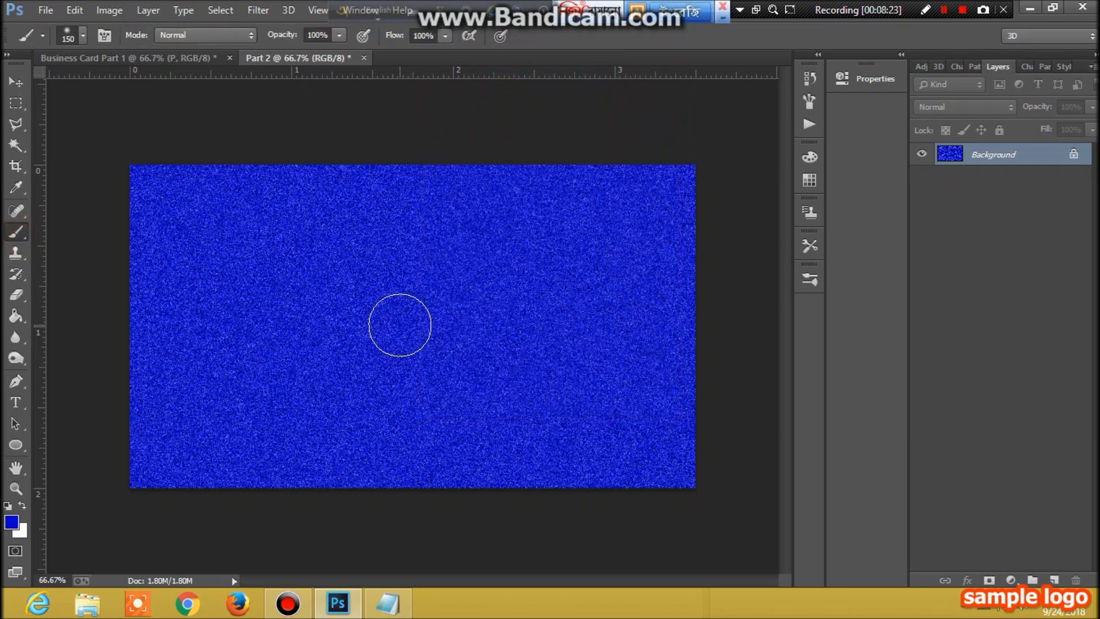
pyautogui.press(']')
pyautogui.press(']')
pyautogui.press(']')
pyautogui.press(']')
pyautogui.press(']')
pyautogui.press(']')
pyautogui.press(']')
pyautogui.click(401, 325)
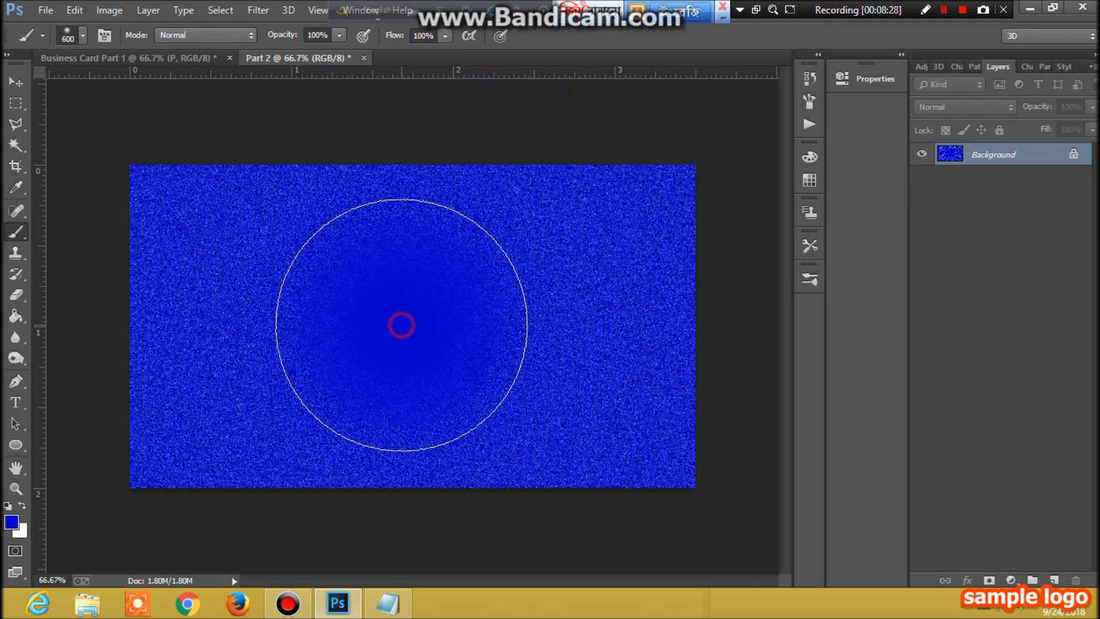
# Step: Swap the foreground color to white and build up a soft white glow with repeated dabs at the card's center
pyautogui.click(21, 505)
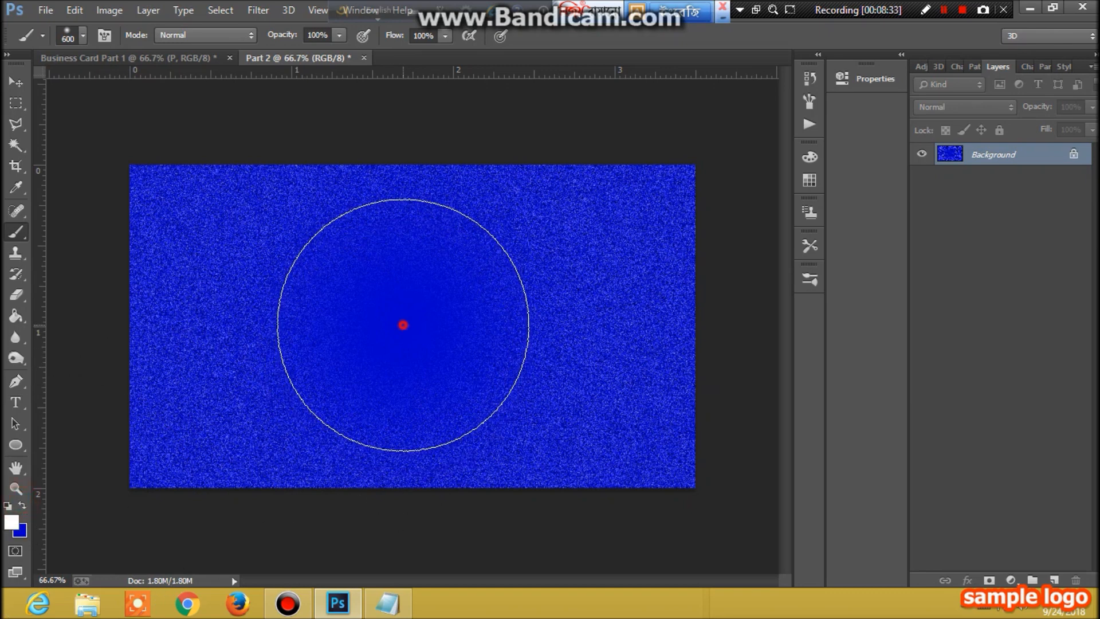
pyautogui.click(404, 325)
pyautogui.click(404, 325)
pyautogui.click(403, 325)
pyautogui.click(403, 325)
pyautogui.click(404, 325)
pyautogui.click(404, 325)
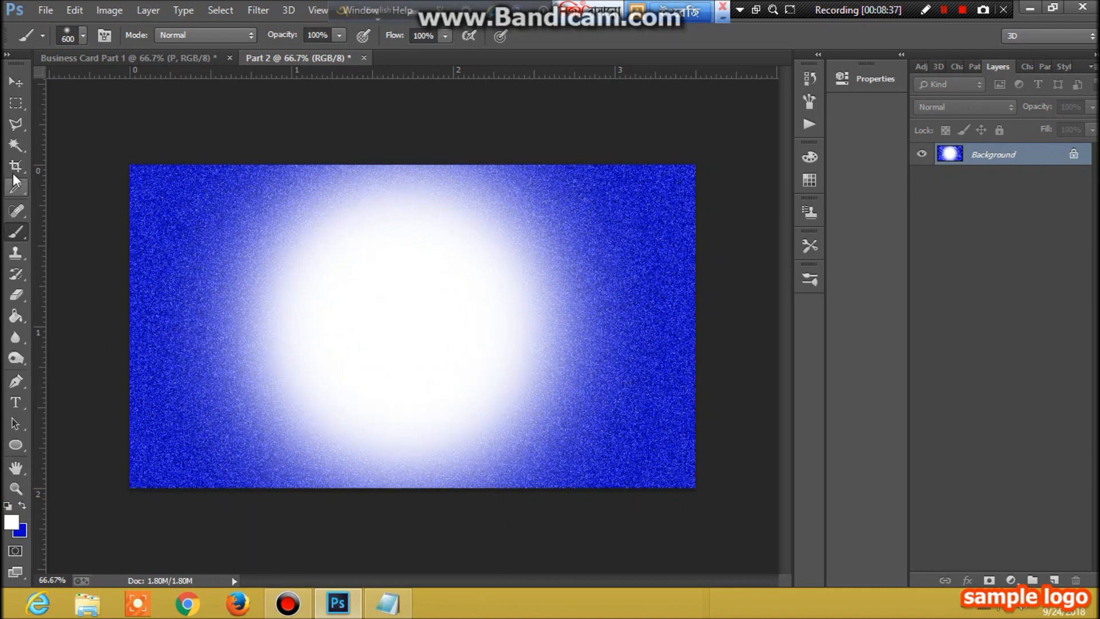
# Step: Place a horizontal guide across the card at about 1.055 in
pyautogui.click(16, 83)
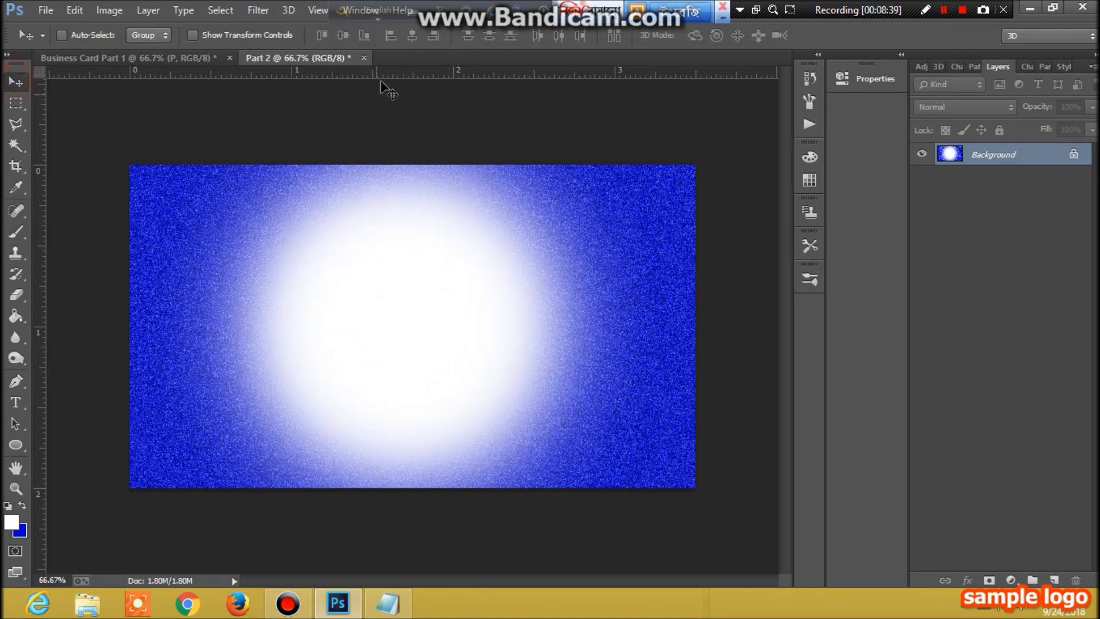
pyautogui.moveTo(385, 76); pyautogui.dragTo(385, 336)
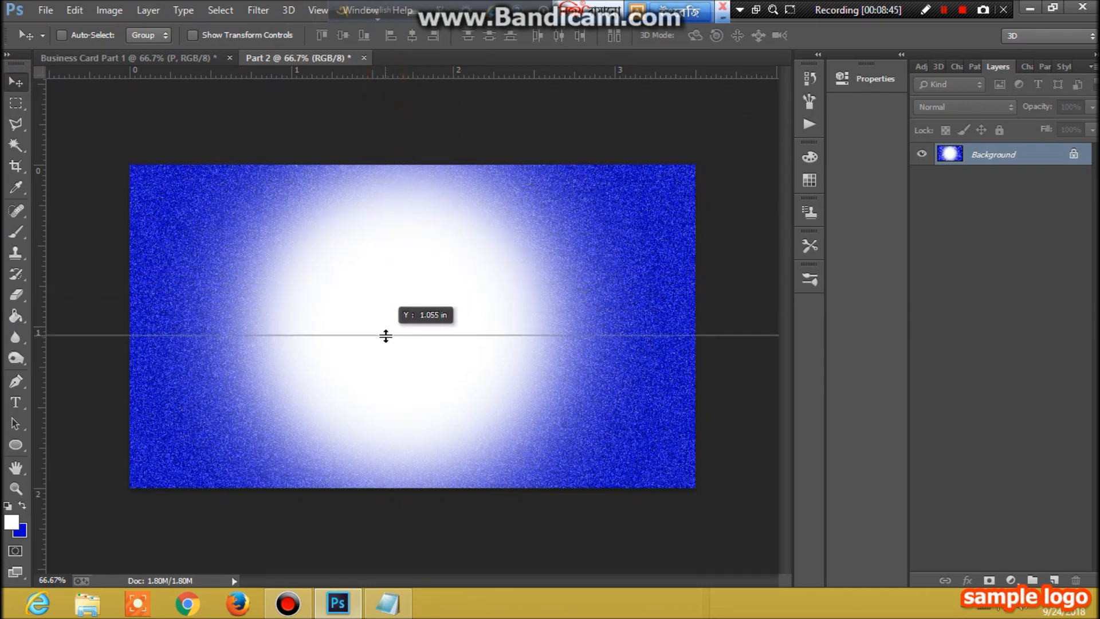
pyautogui.moveTo(385, 336); pyautogui.dragTo(385, 336)
# Step: Add the text "LOGO" in Tahoma Bold 14 pt above the guide on the white glow and color it blue
pyautogui.click(14, 405)
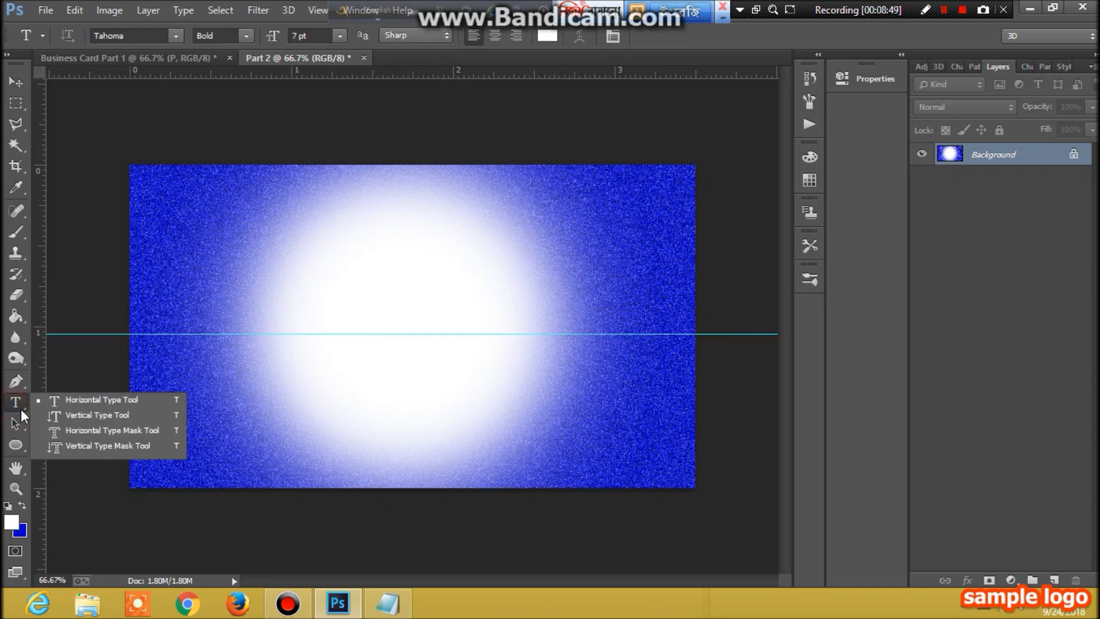
pyautogui.click(338, 36)
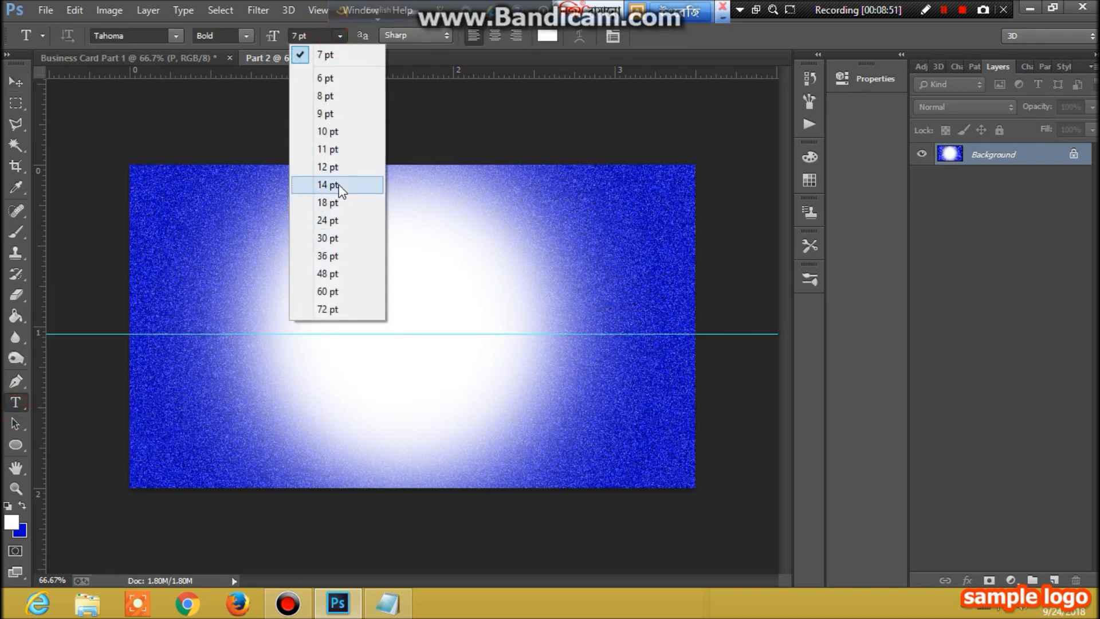
pyautogui.click(338, 183)
pyautogui.click(329, 281)
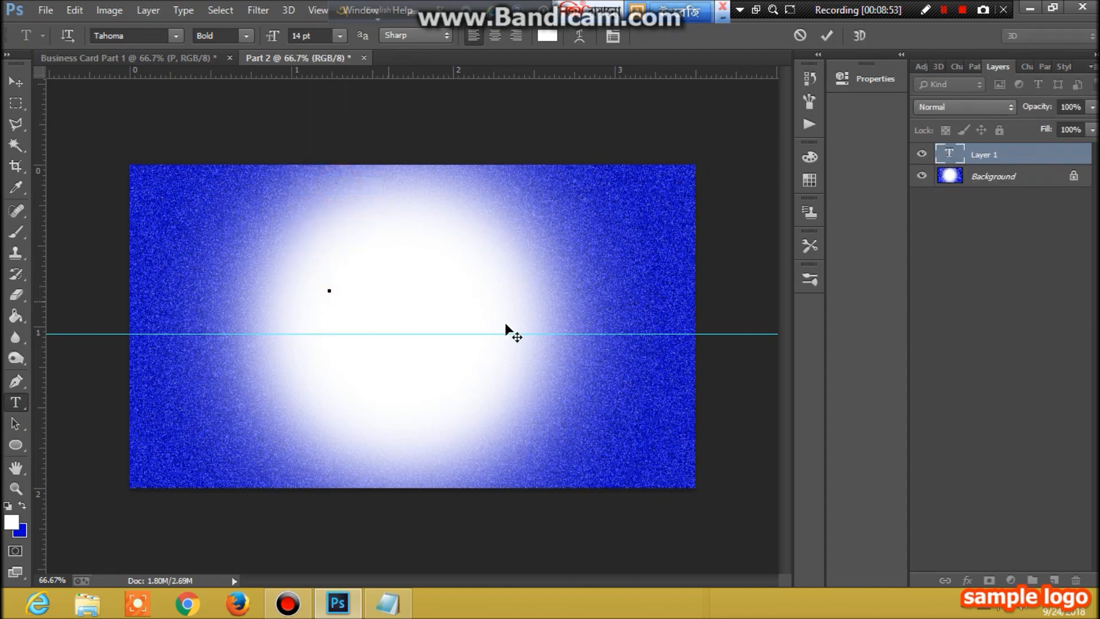
pyautogui.write('F')
pyautogui.write('OGO')
pyautogui.moveTo(431, 292); pyautogui.dragTo(289, 278)
pyautogui.click(21, 505)
pyautogui.click(16, 82)
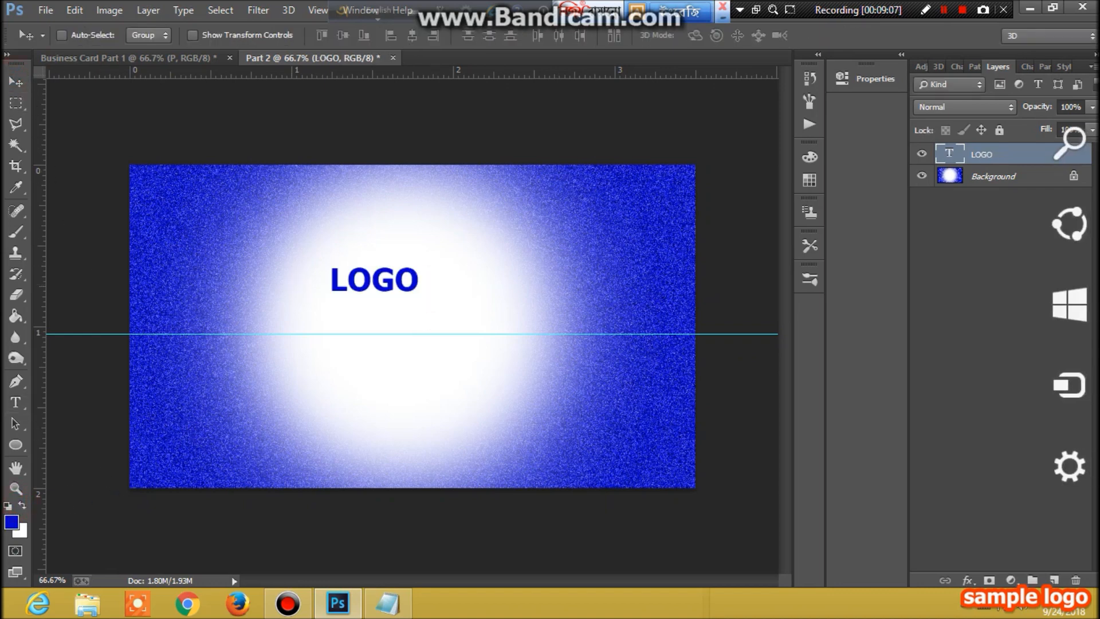
# Step: Scale the LOGO text up to about 176% and apply the transformation
pyautogui.hotkey('ctrl', 't')
pyautogui.moveTo(419, 304); pyautogui.dragTo(491, 340)
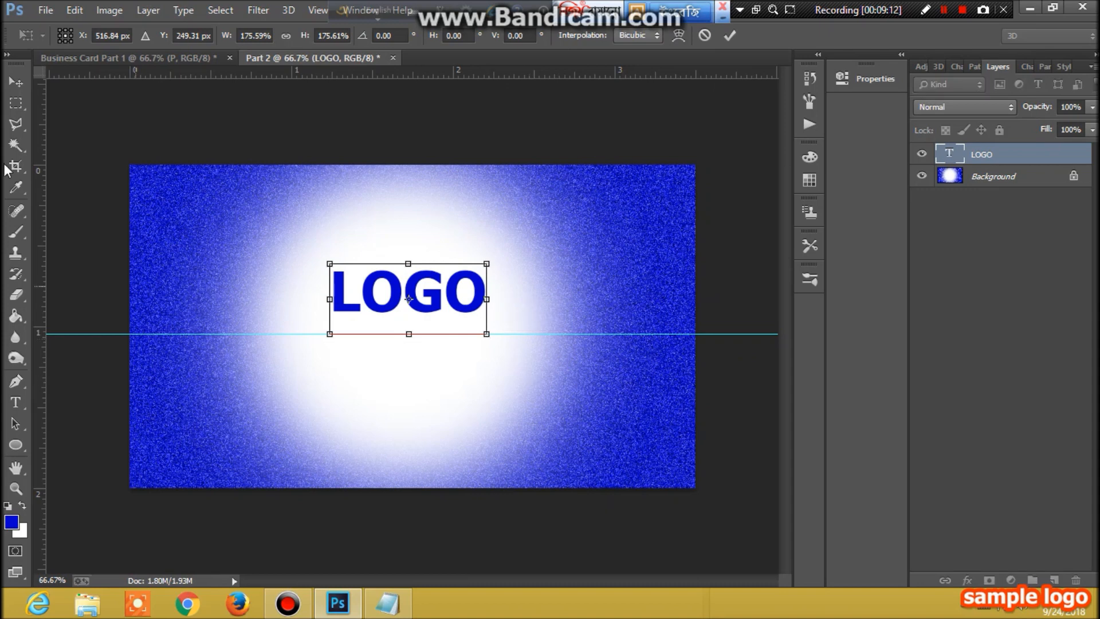
pyautogui.click(15, 82)
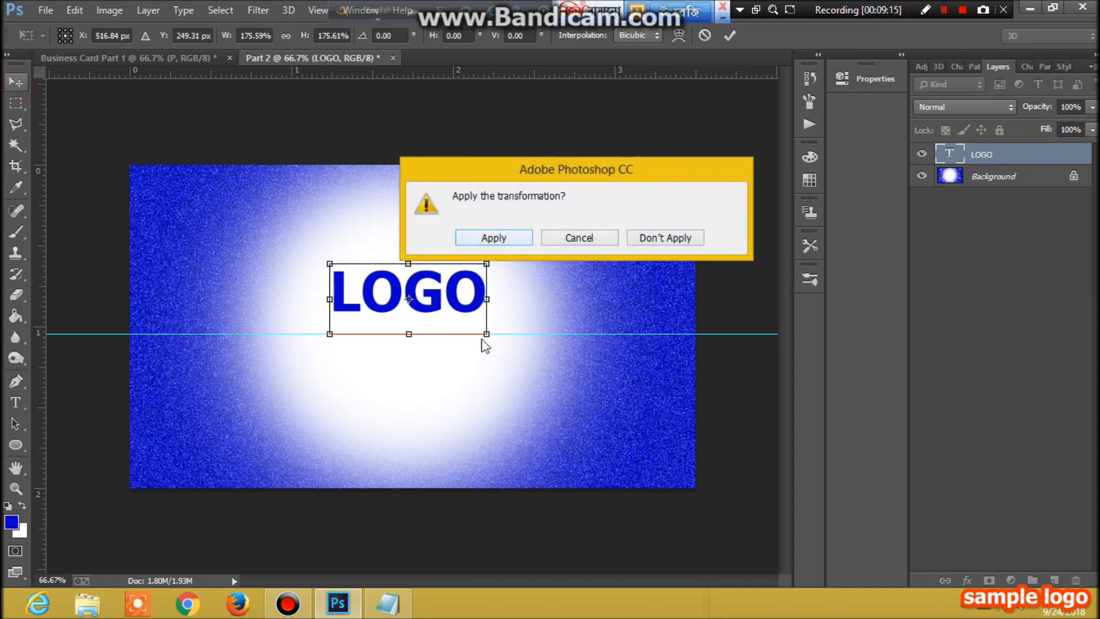
pyautogui.click(498, 236)
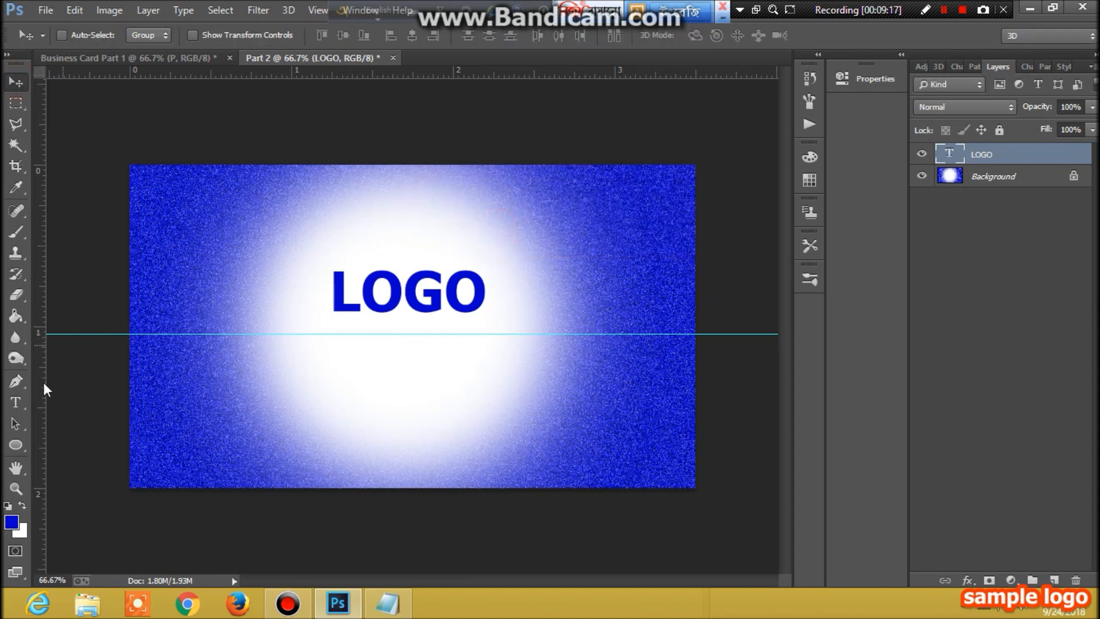
# Step: Add the blue Tahoma Bold 14 pt text "Company Name" below the horizontal guide
pyautogui.click(17, 402)
pyautogui.click(276, 379)
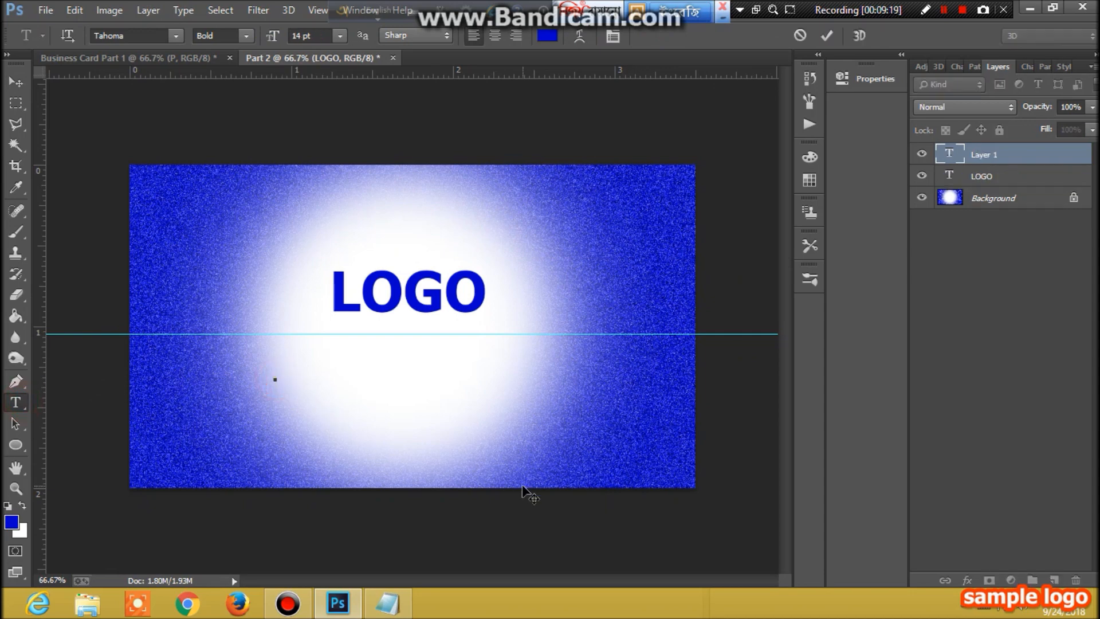
pyautogui.write('Co')
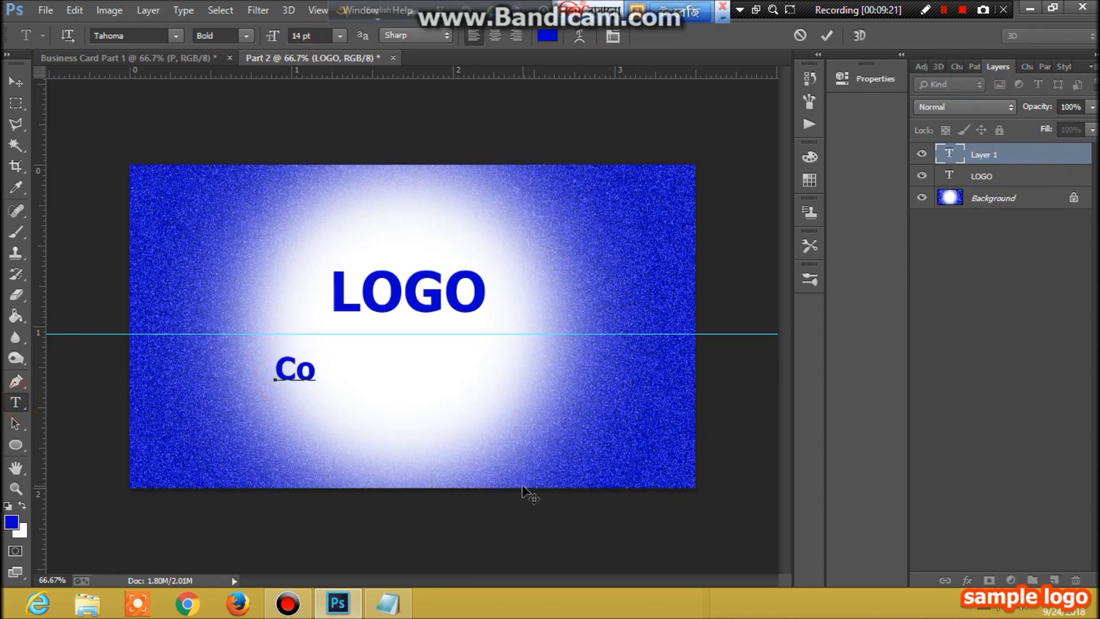
pyautogui.write('mpant')
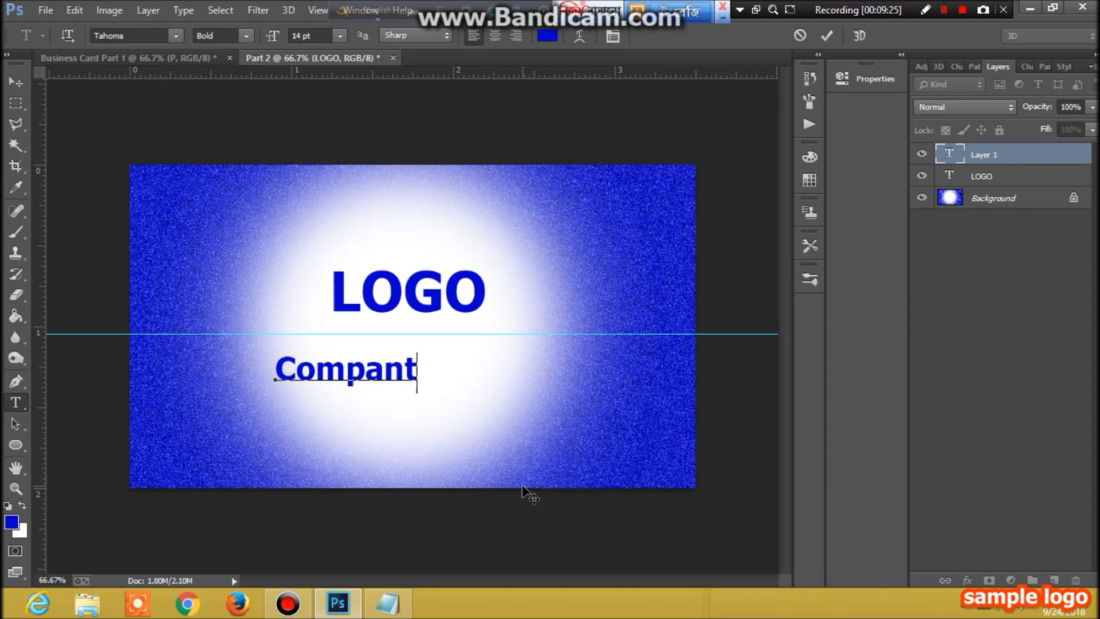
pyautogui.press('BackSpace')
pyautogui.press('BackSpace')
pyautogui.write('ny Nam')
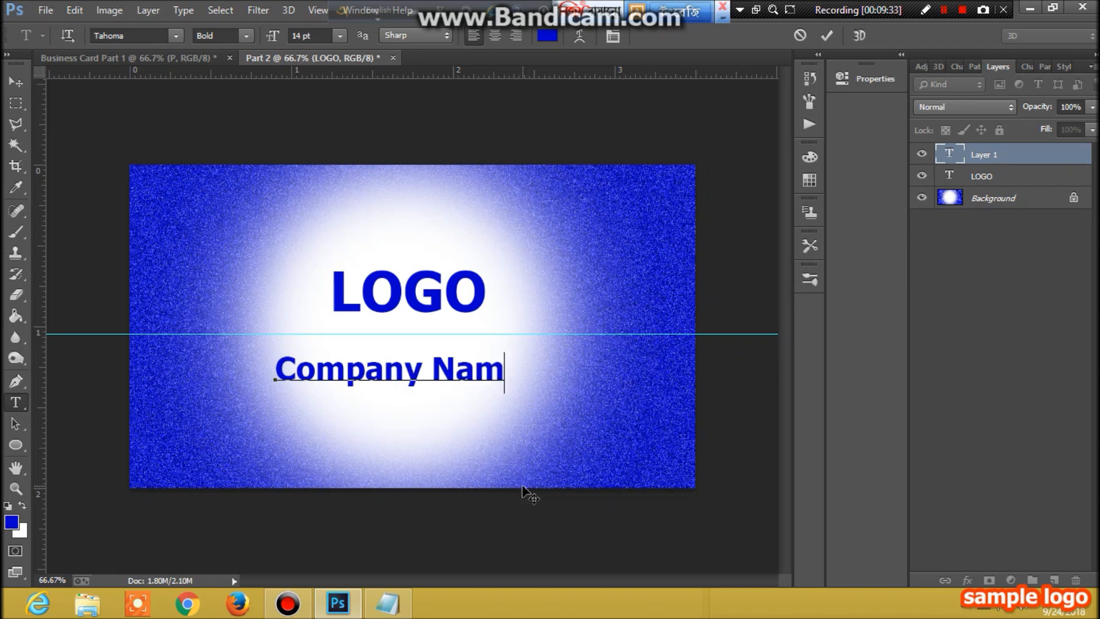
pyautogui.write('e')
pyautogui.click(945, 11)
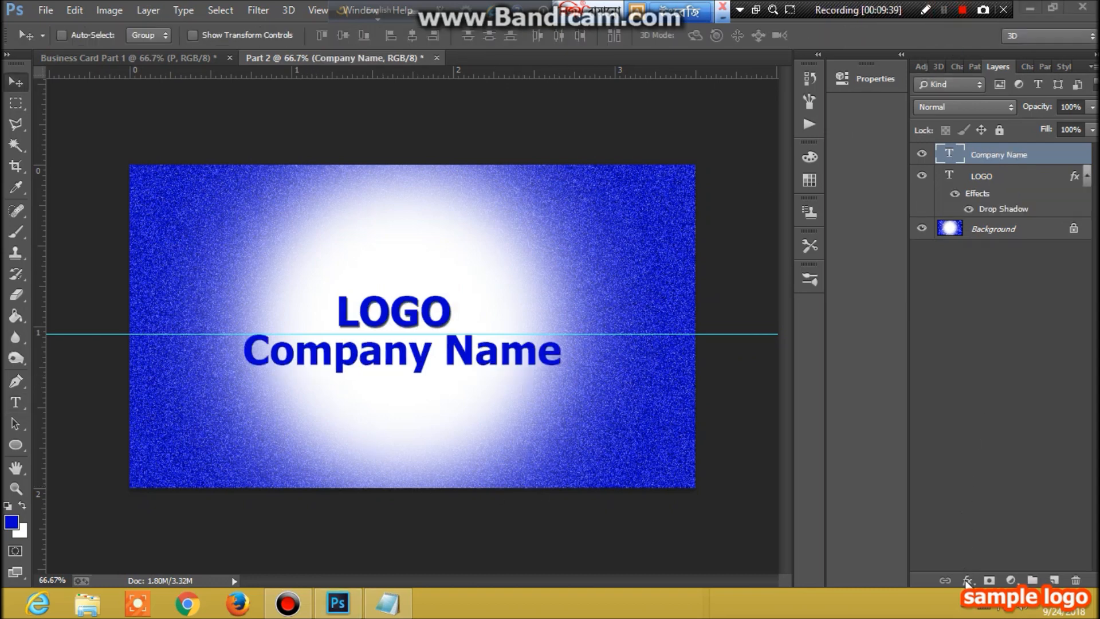
# Step: Give the Company Name layer a Gradient Overlay from the Blue, Yellow, Blue preset and shift the last blue stop toward the yellow one
pyautogui.click(967, 581)
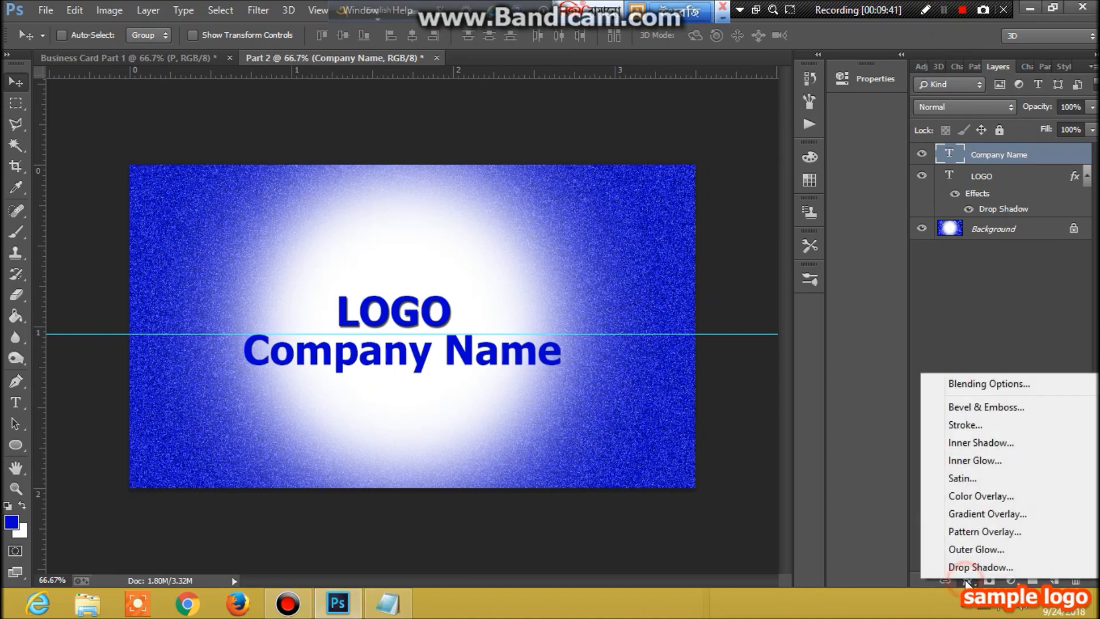
pyautogui.click(949, 514)
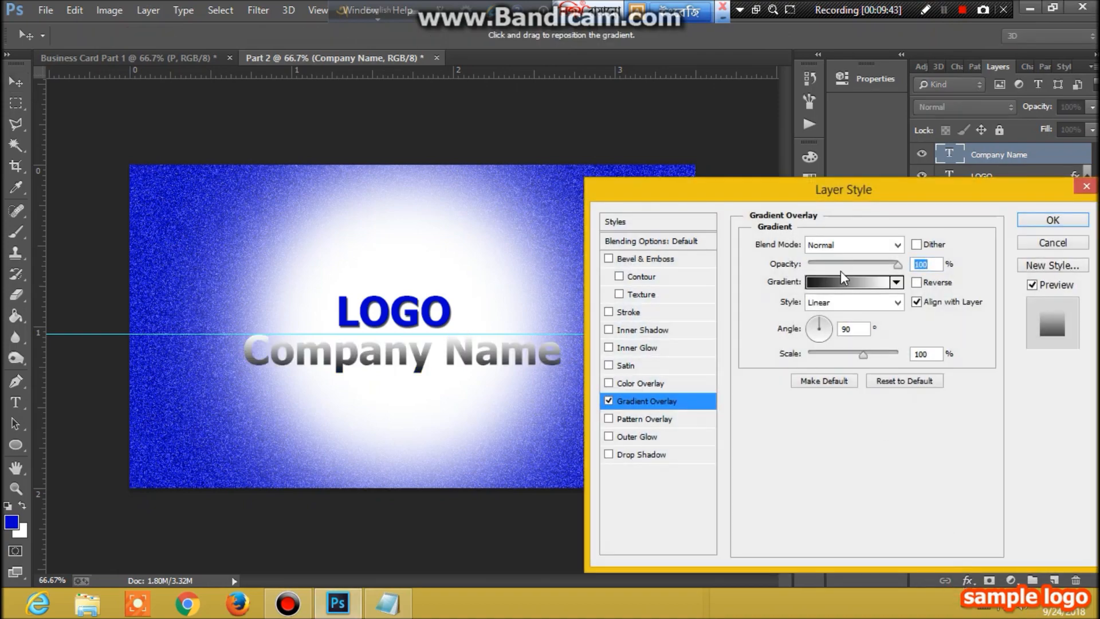
pyautogui.click(841, 284)
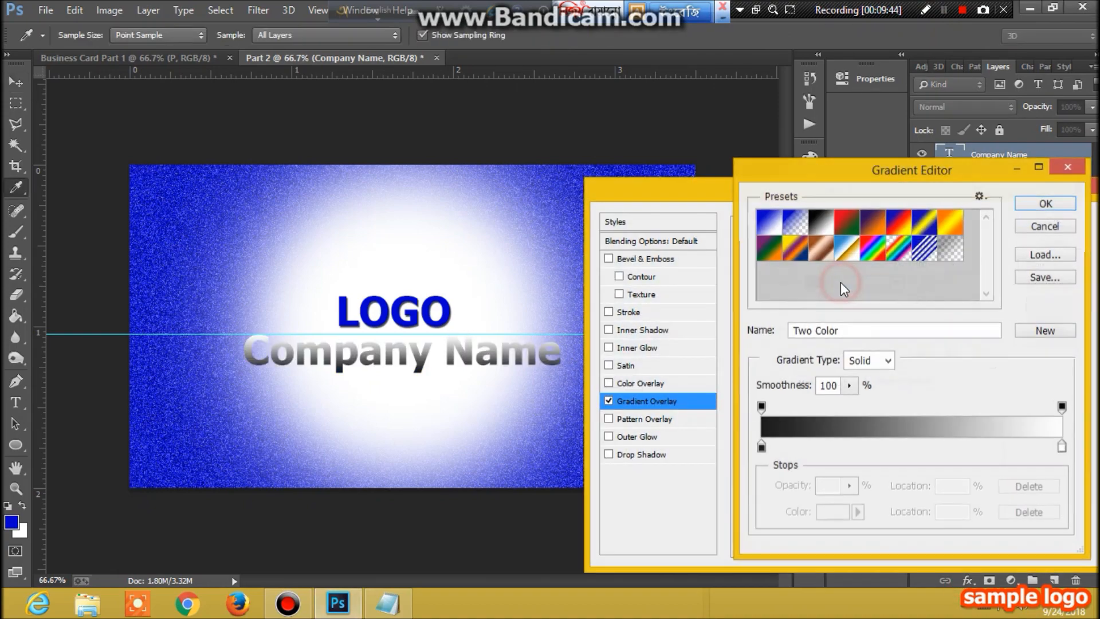
pyautogui.click(924, 229)
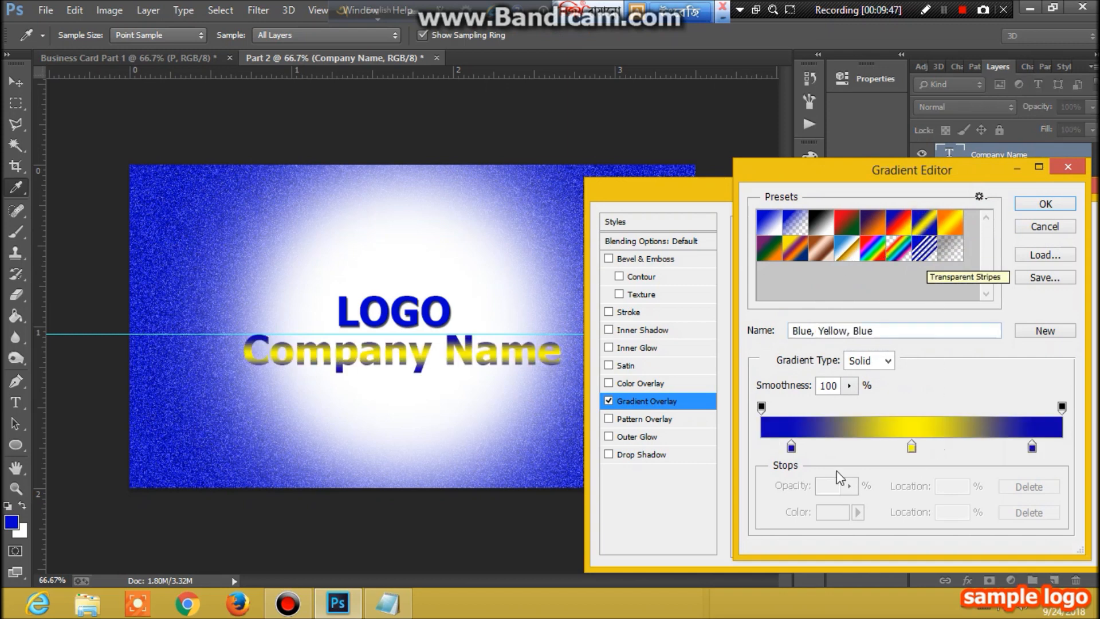
pyautogui.moveTo(790, 448)
pyautogui.mouseDown()
pyautogui.moveTo(812, 453)
pyautogui.moveTo(792, 452)
pyautogui.mouseUp()
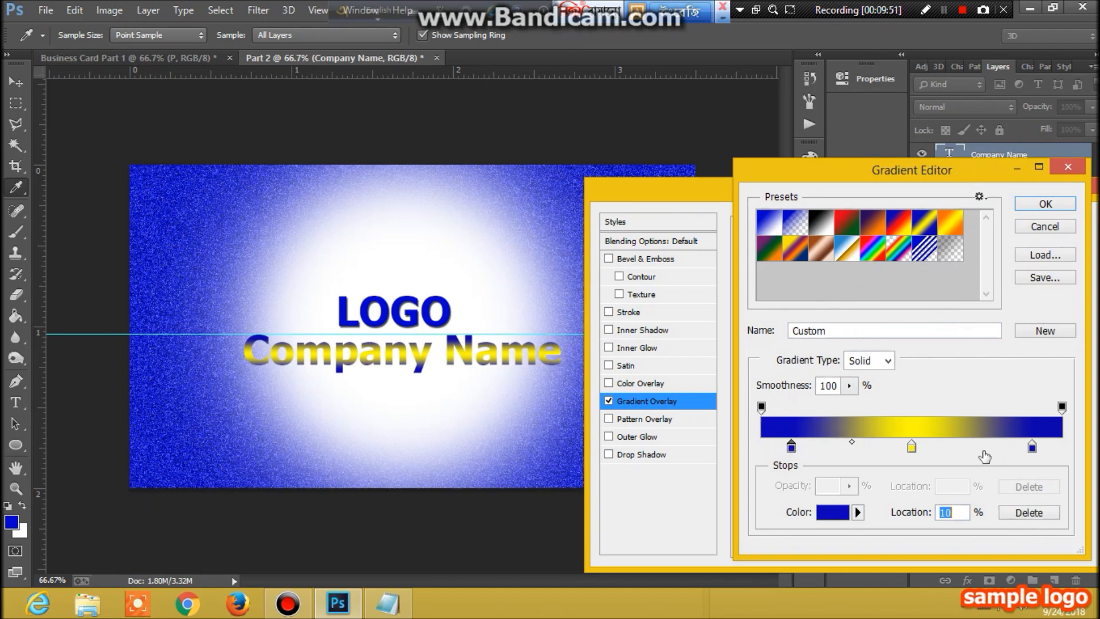
pyautogui.moveTo(1034, 448); pyautogui.dragTo(991, 446)
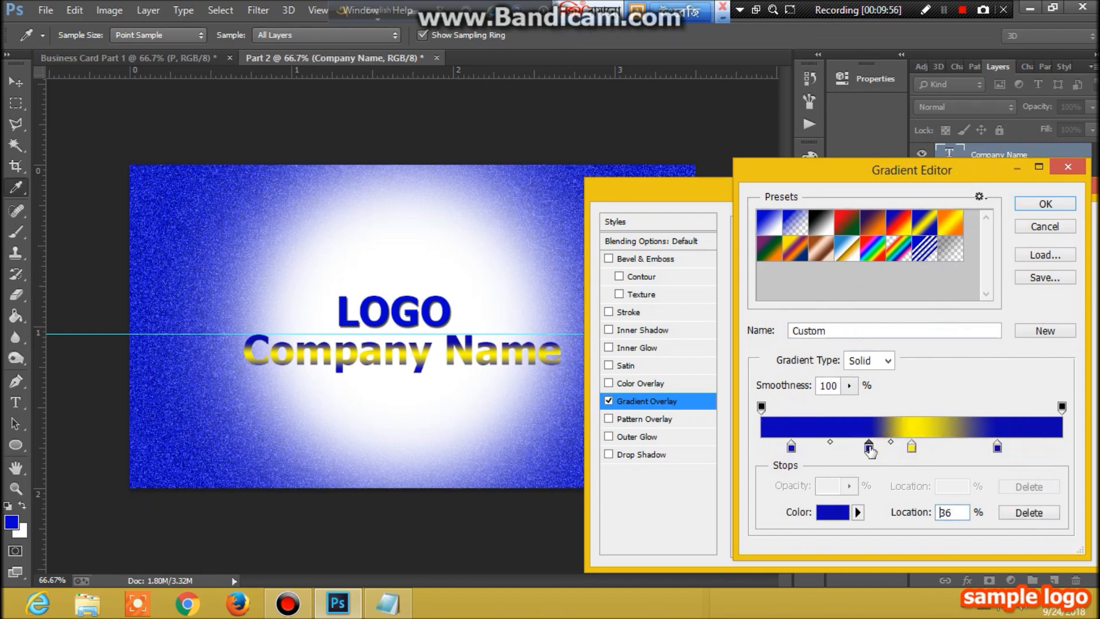